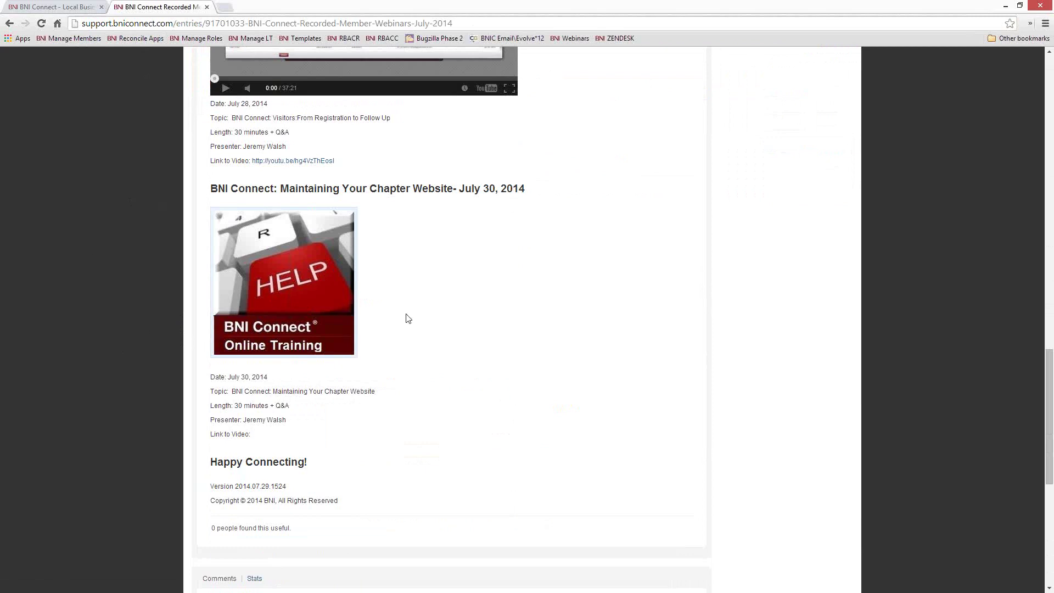
Step: Scroll the July 2014 Recorded Member Webinars article to the top and select the page URL
scroll(409, 317, up, 20)
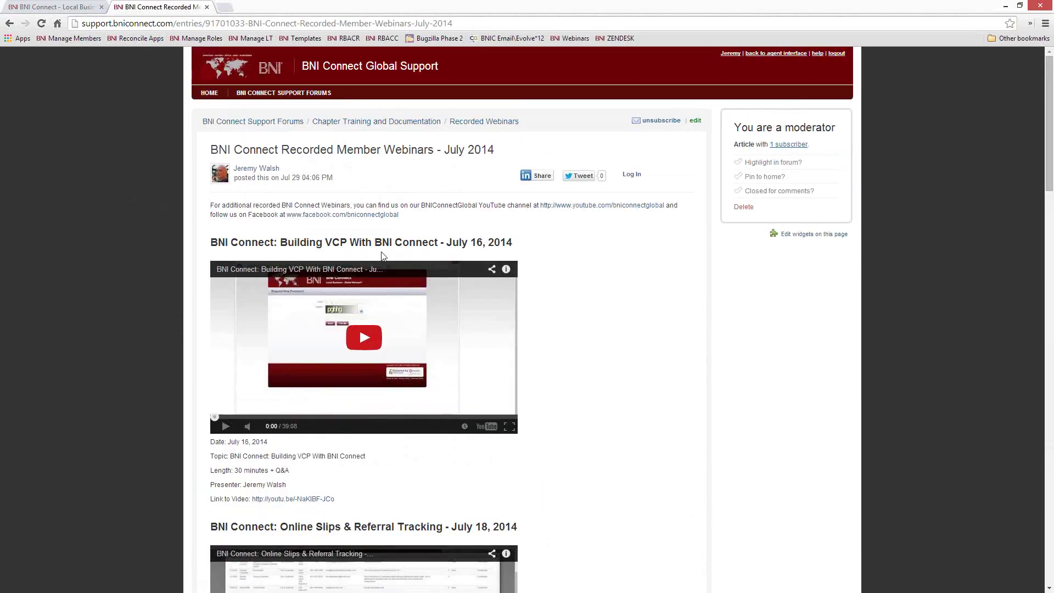
click(204, 24)
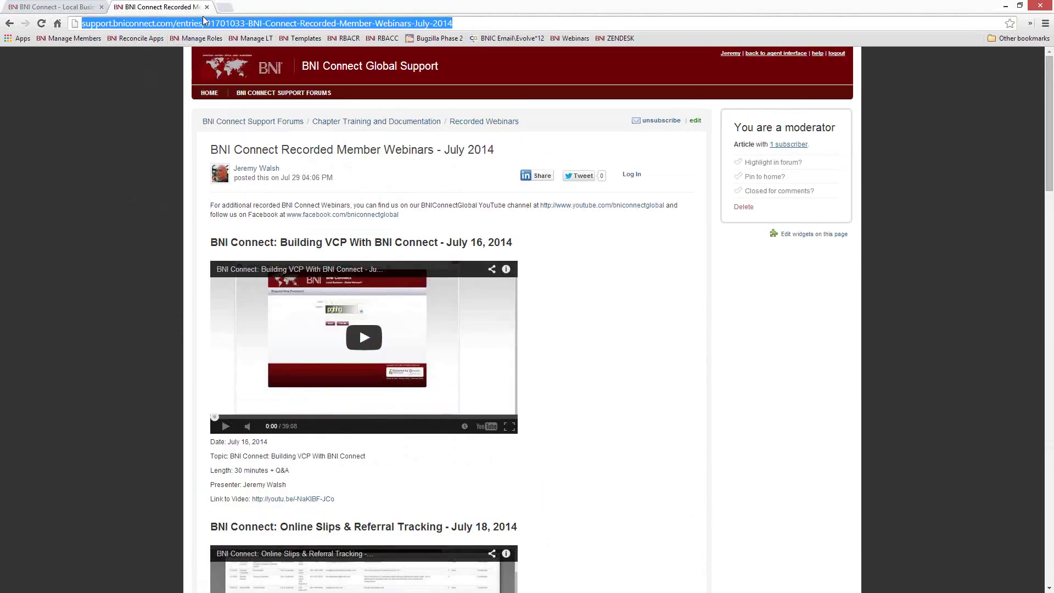
Step: Load the BNI Connect YouTube channel, browse its videos, then close that tab
text(youtube.com/bniconnectglobal)
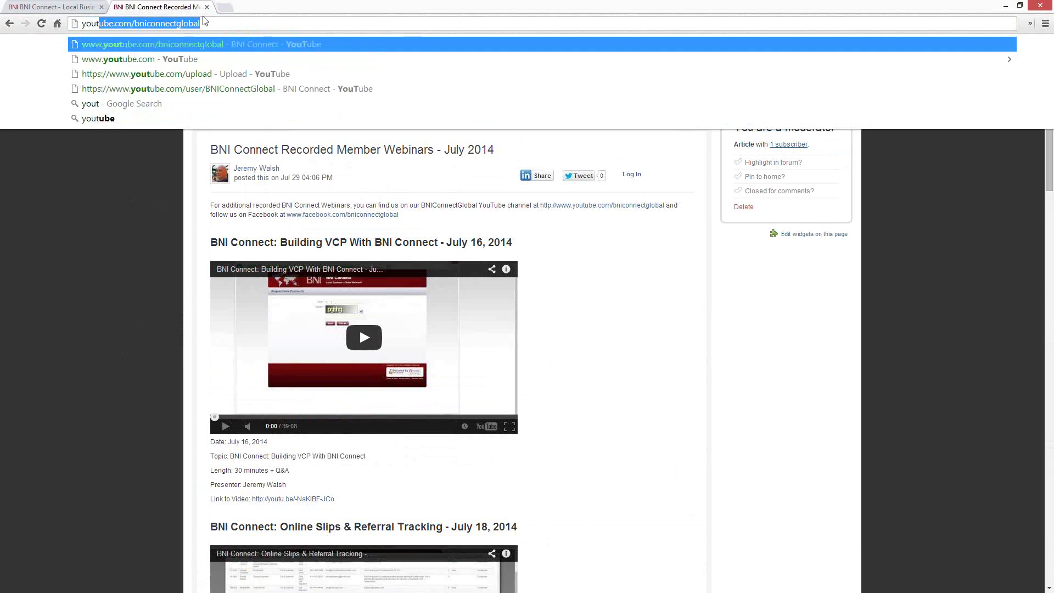
key(Return)
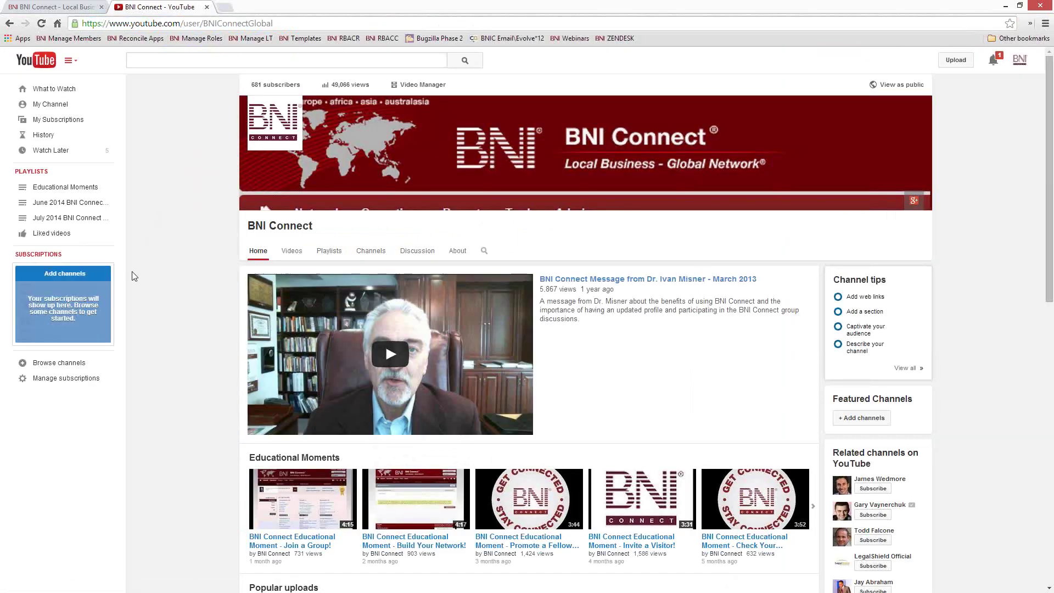
scroll(135, 276, down, 5)
scroll(456, 169, up, 2)
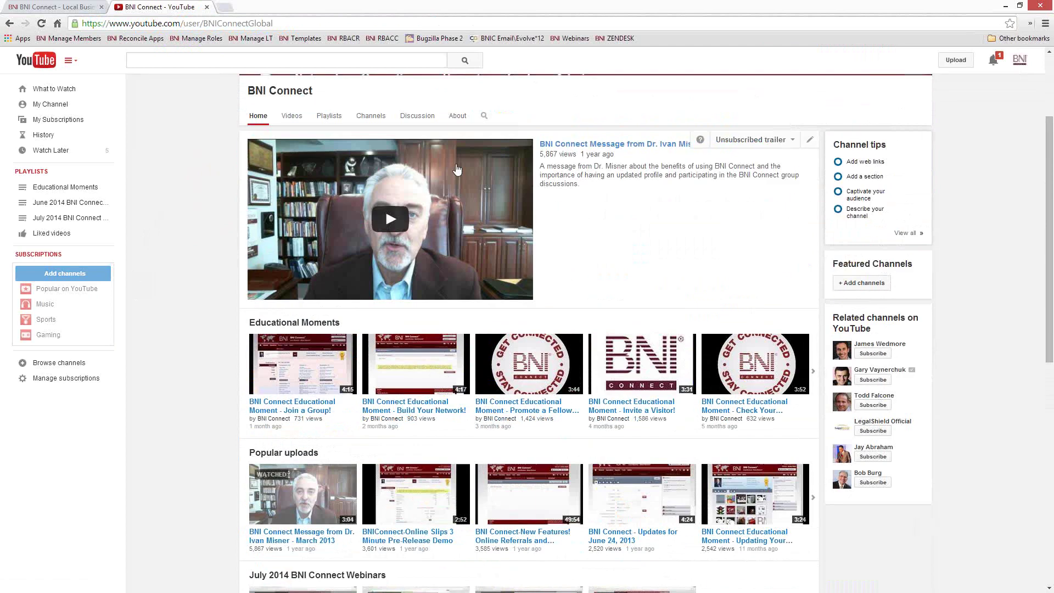
scroll(229, 224, down, 2)
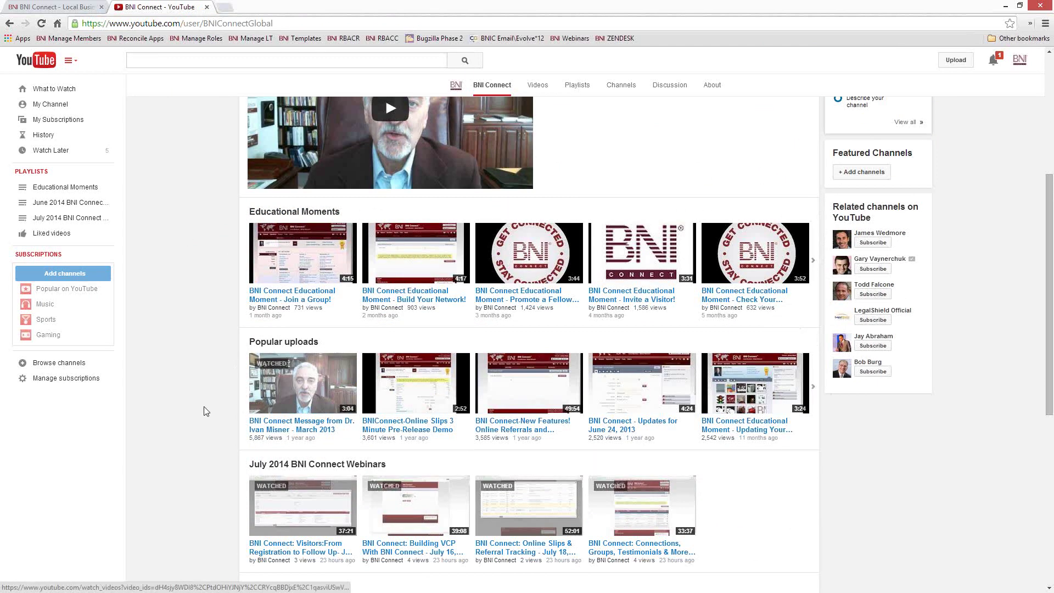
scroll(203, 411, down, 5)
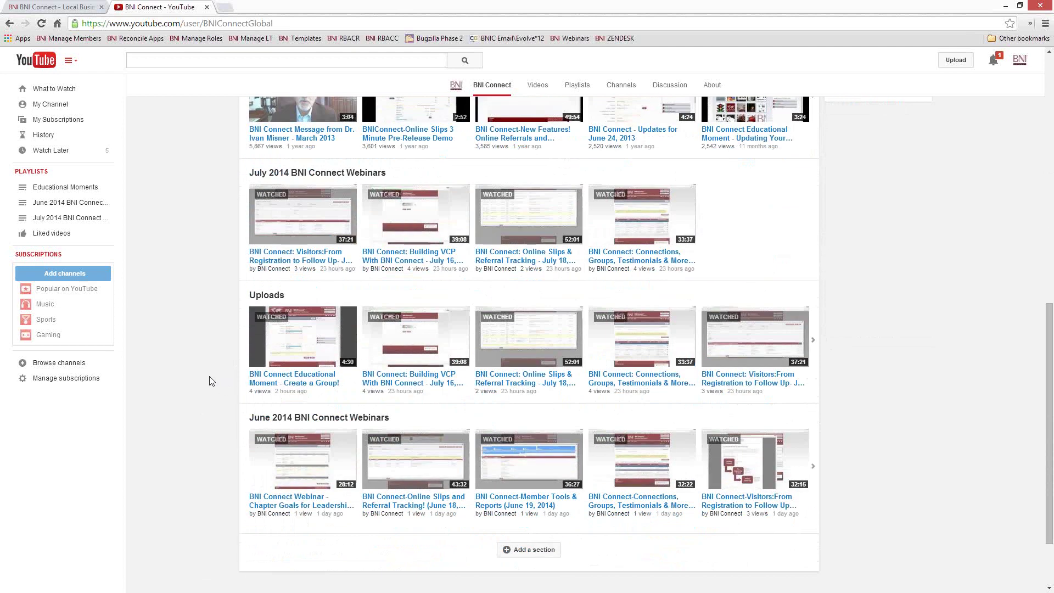
scroll(198, 372, up, 8)
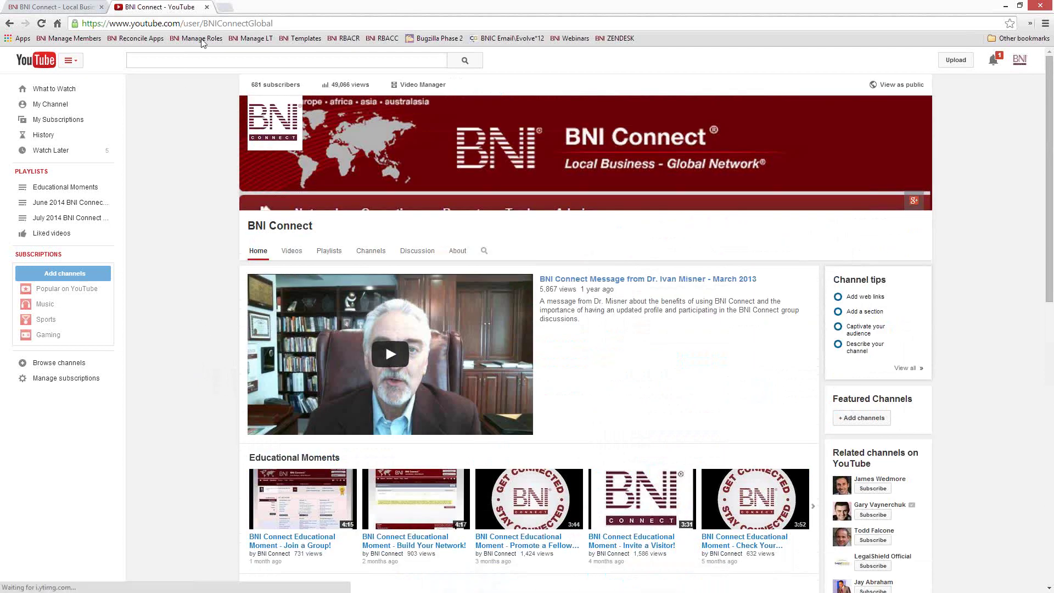
click(208, 8)
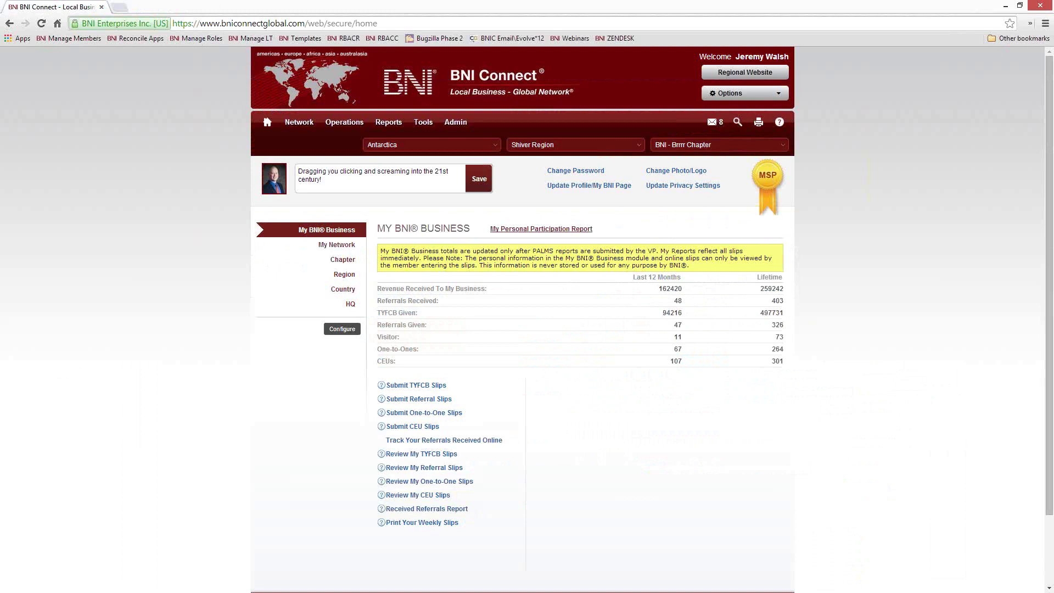
Step: In a new tab, load antarcticreferrals.com, list all chapters, and open BNI - Brrrr Chapter details
click(120, 9)
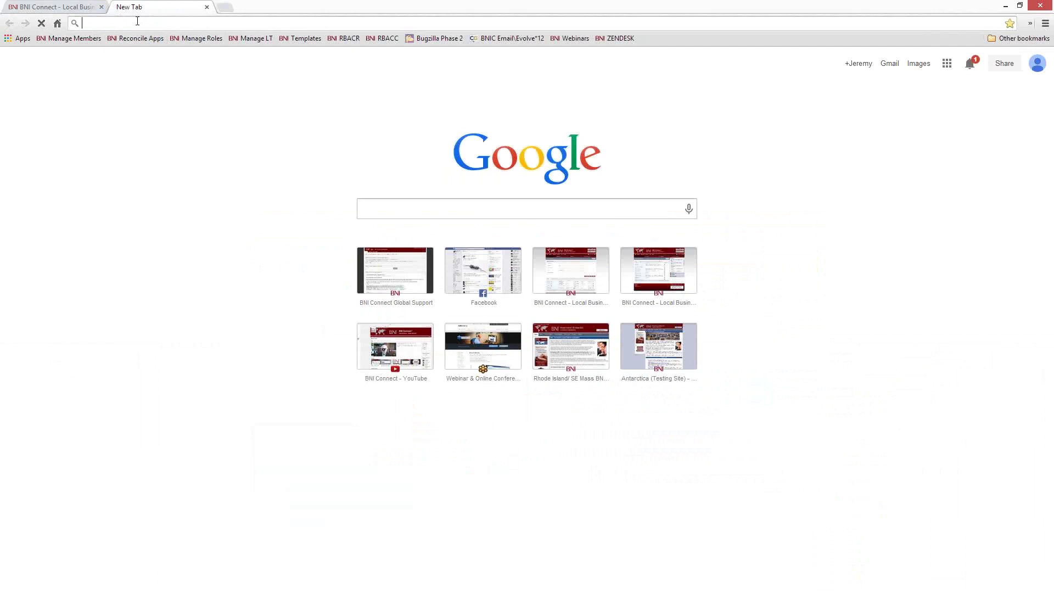
text(antarcticreferrals.com)
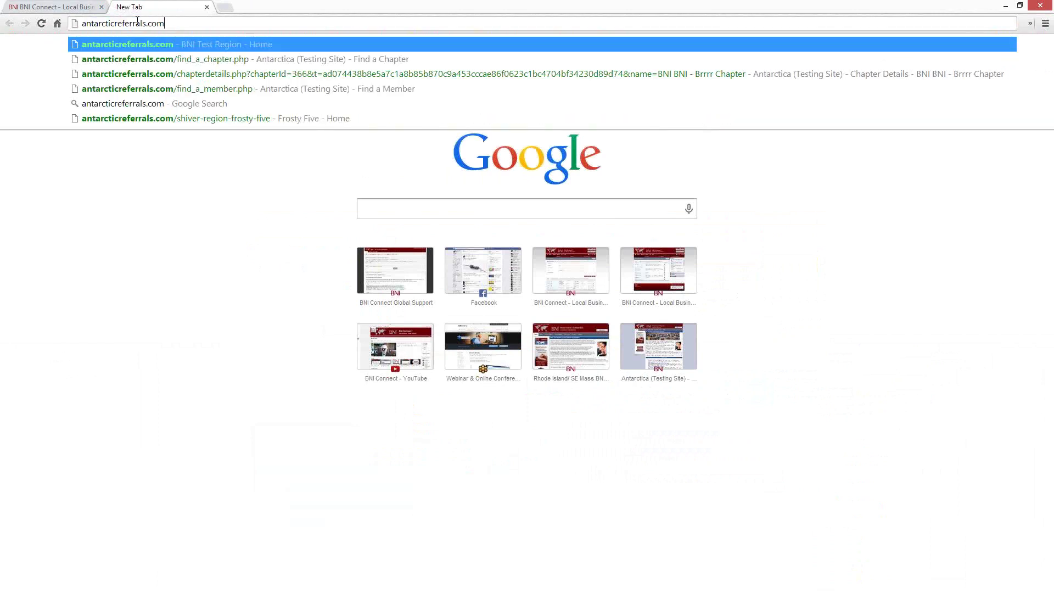
key(Return)
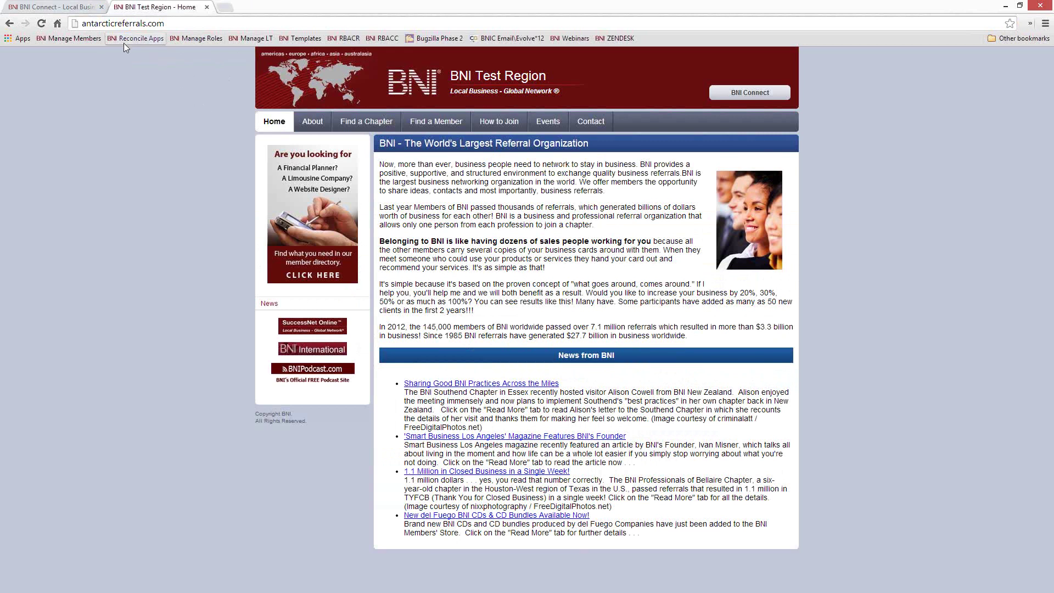
click(366, 122)
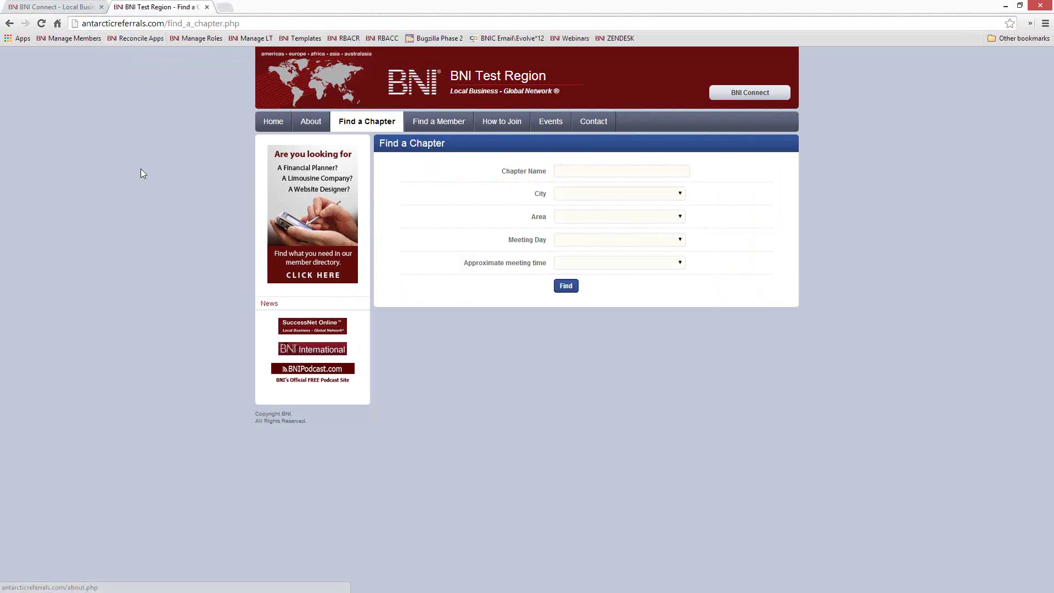
click(565, 286)
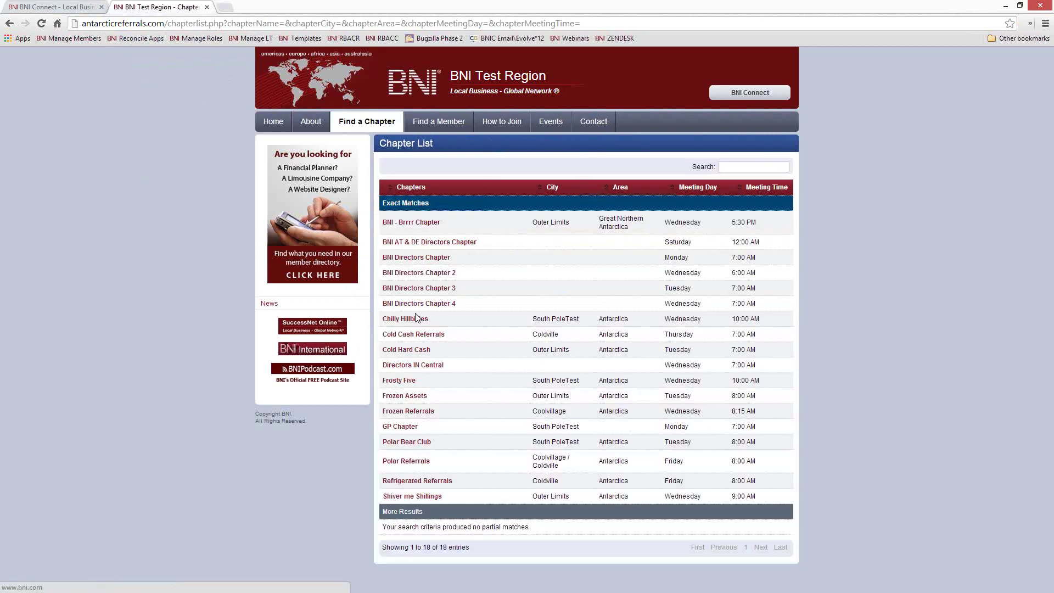
click(407, 223)
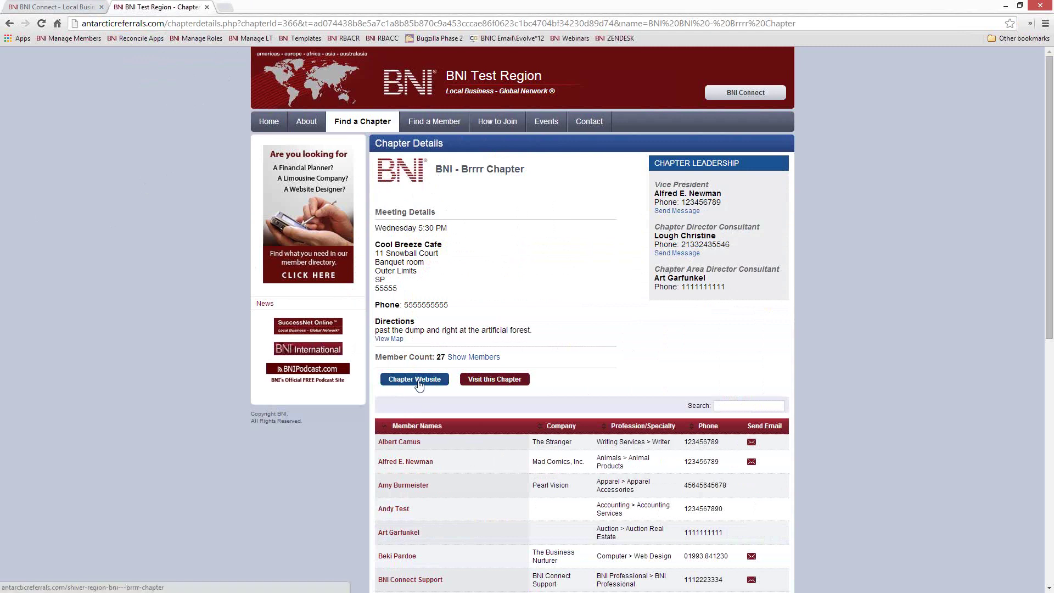
Step: Open the Brrrr Chapter's own website and highlight its member count and the $452,000 figure
click(415, 386)
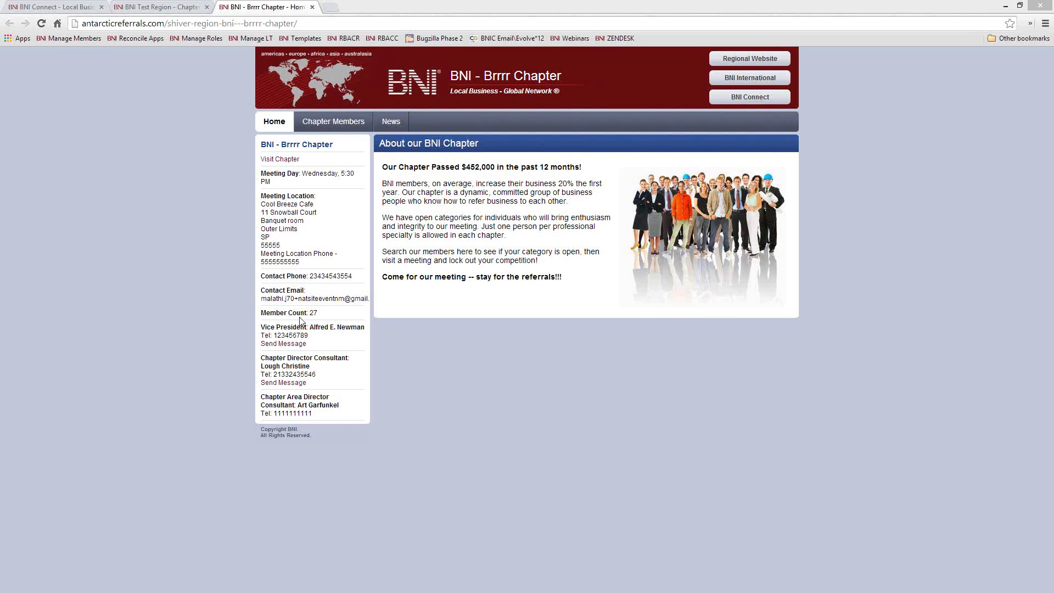
drag(313, 313, 263, 313)
click(463, 166)
drag(463, 166, 498, 167)
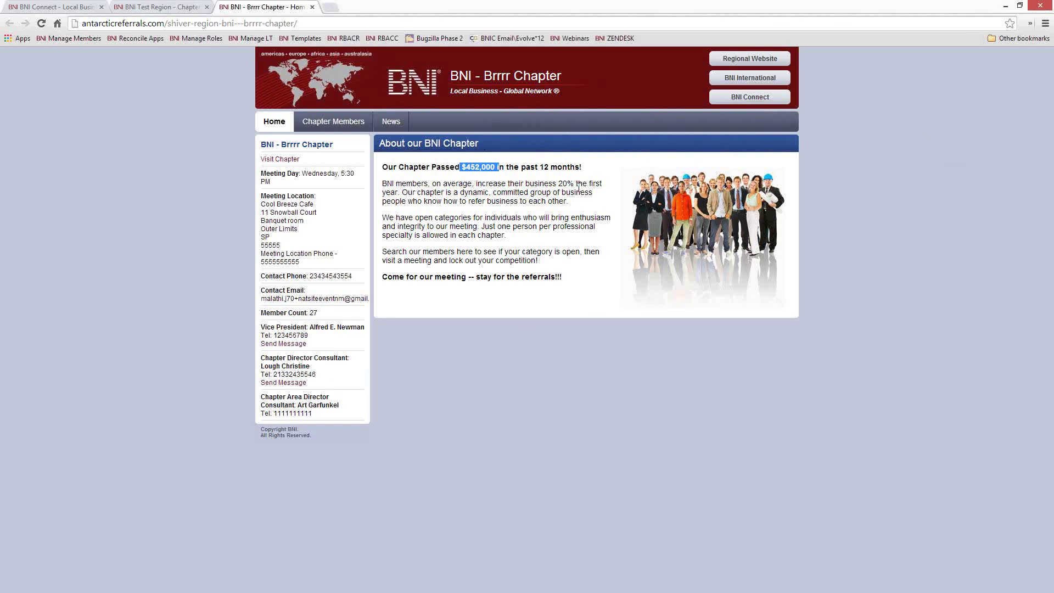
click(335, 123)
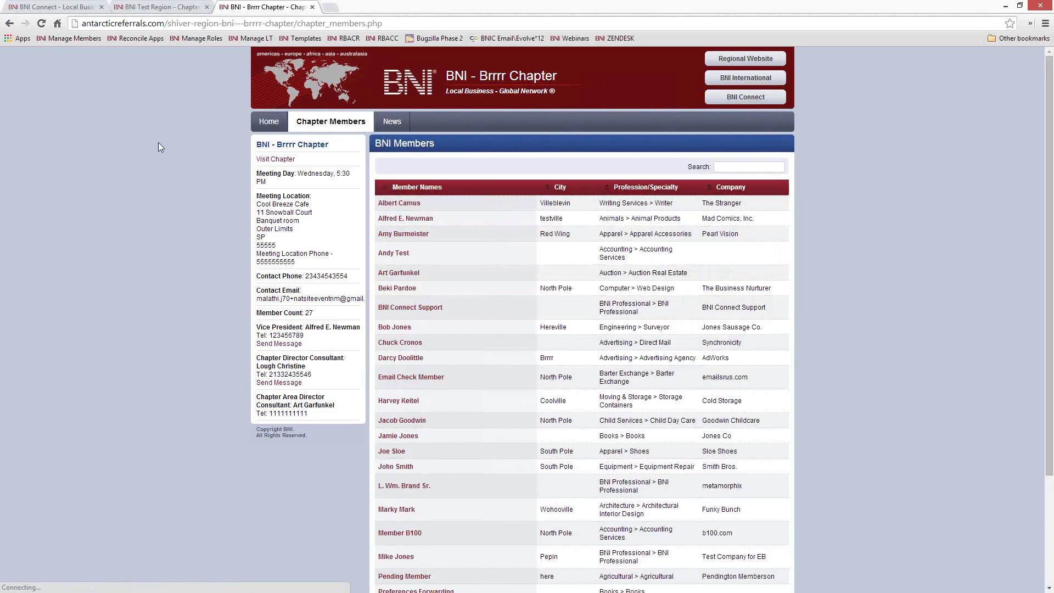
scroll(535, 287, down, 1)
scroll(535, 287, down, 3)
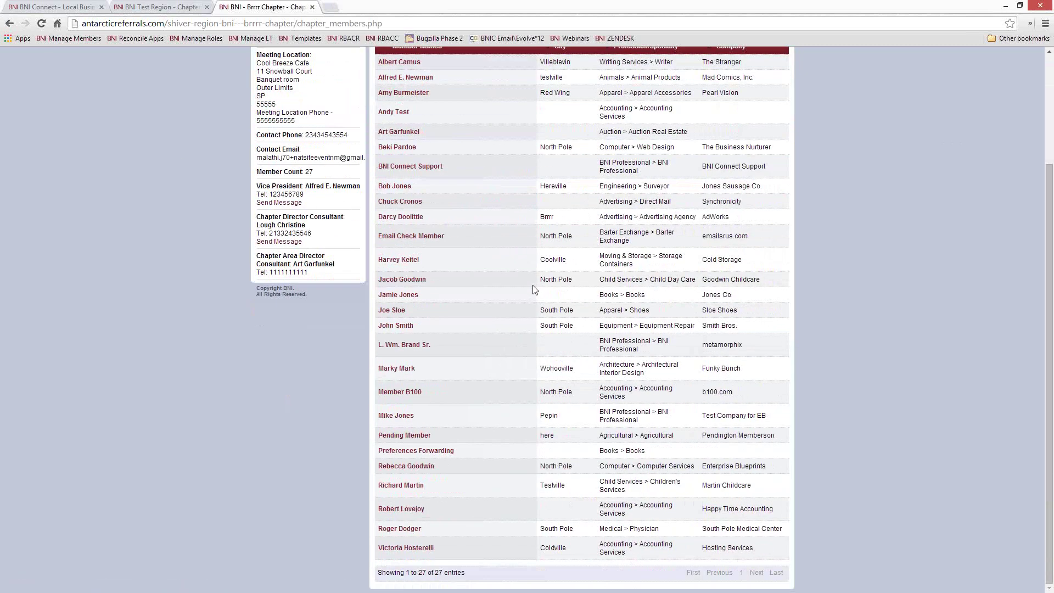
scroll(512, 391, up, 3)
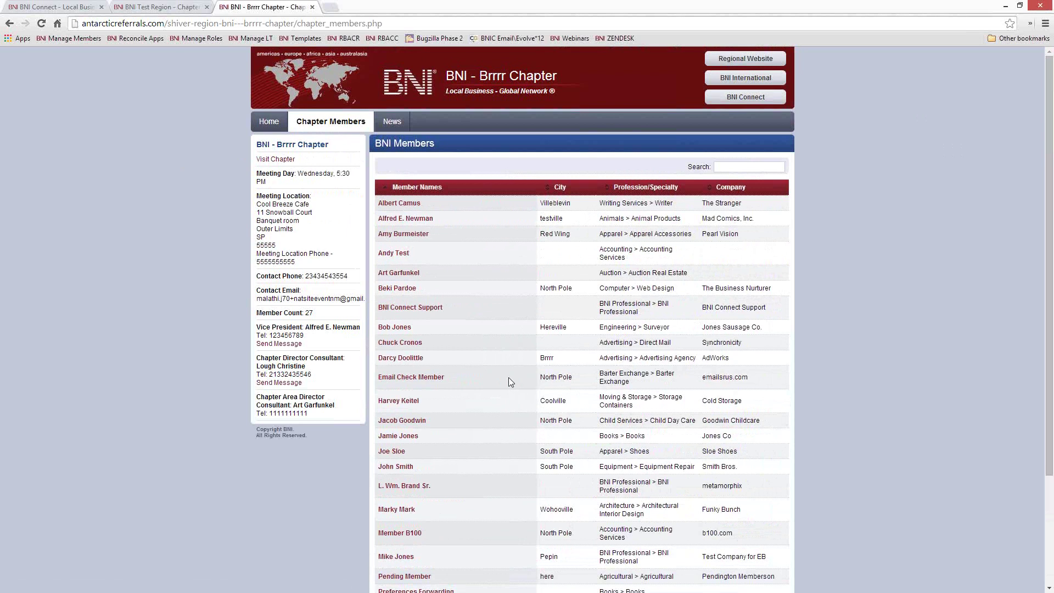
scroll(407, 220, down, 3)
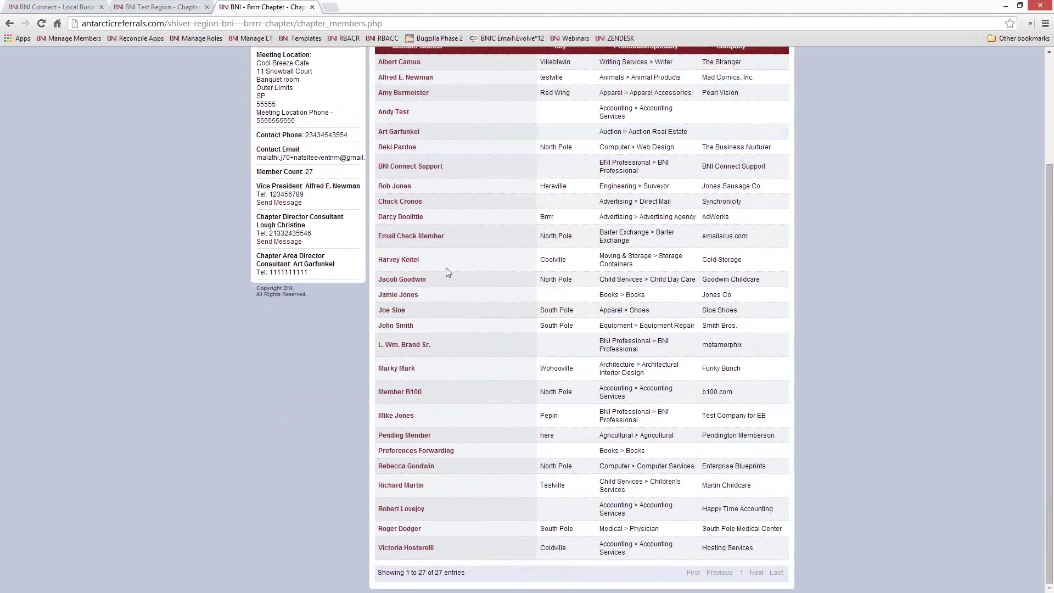
scroll(407, 220, up, 3)
click(400, 219)
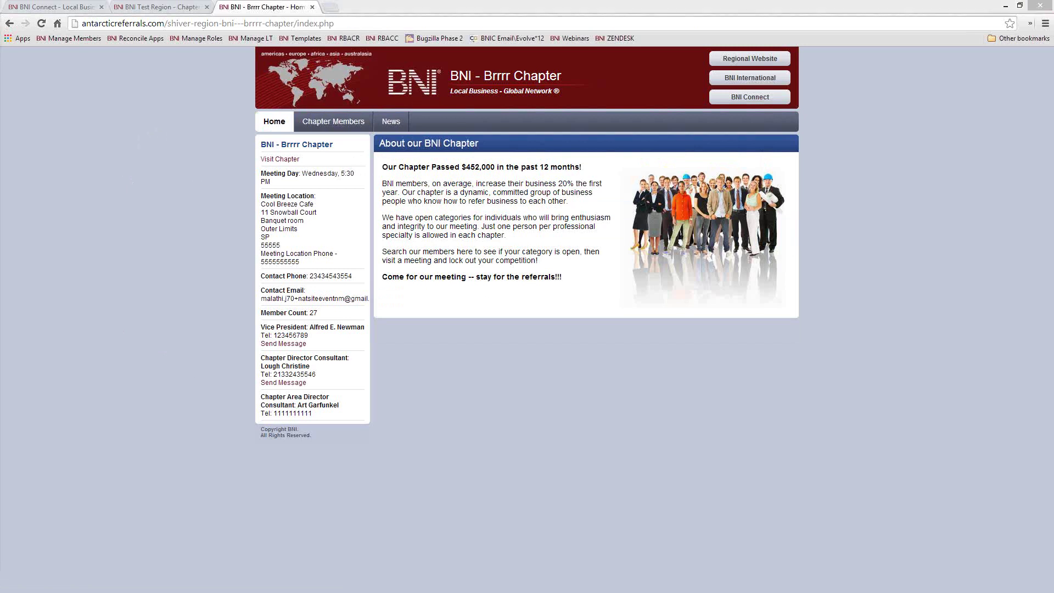
Step: In a new tab, search Google for 'bni mill river' and open the Mill River BNI result
click(329, 8)
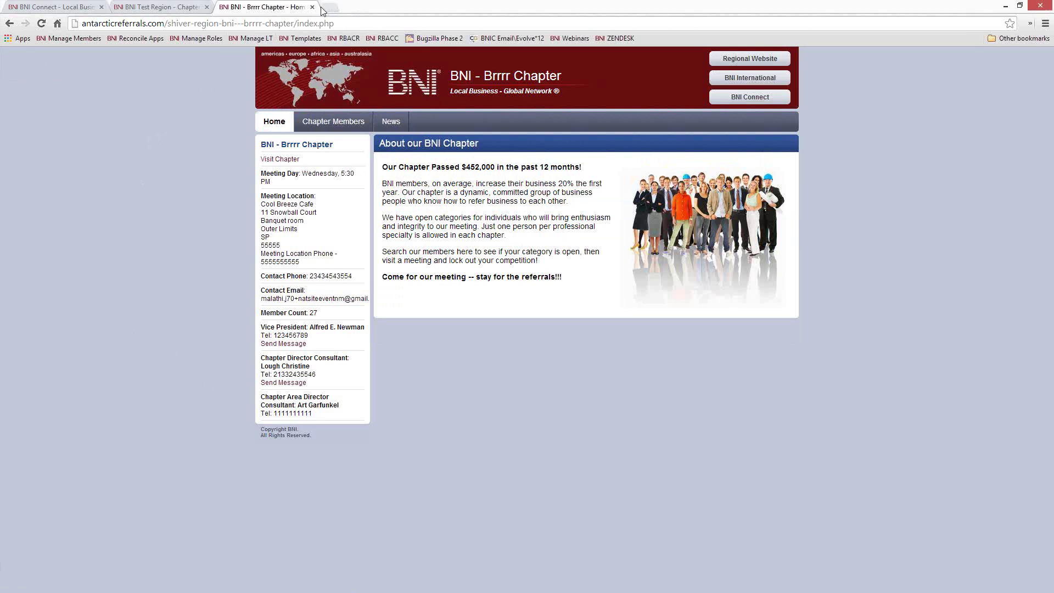
click(376, 205)
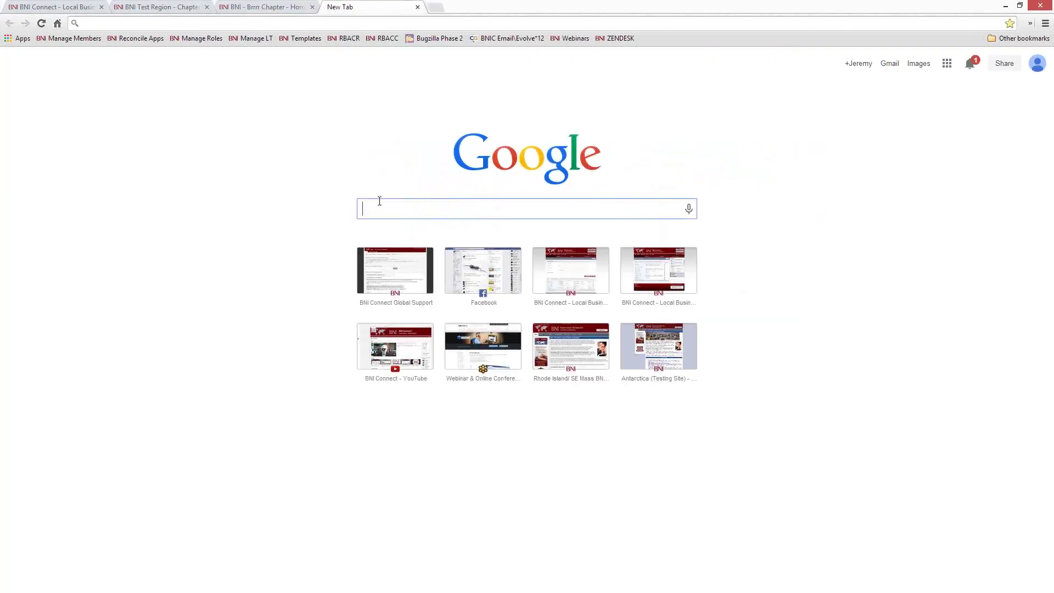
text(bni mill river)
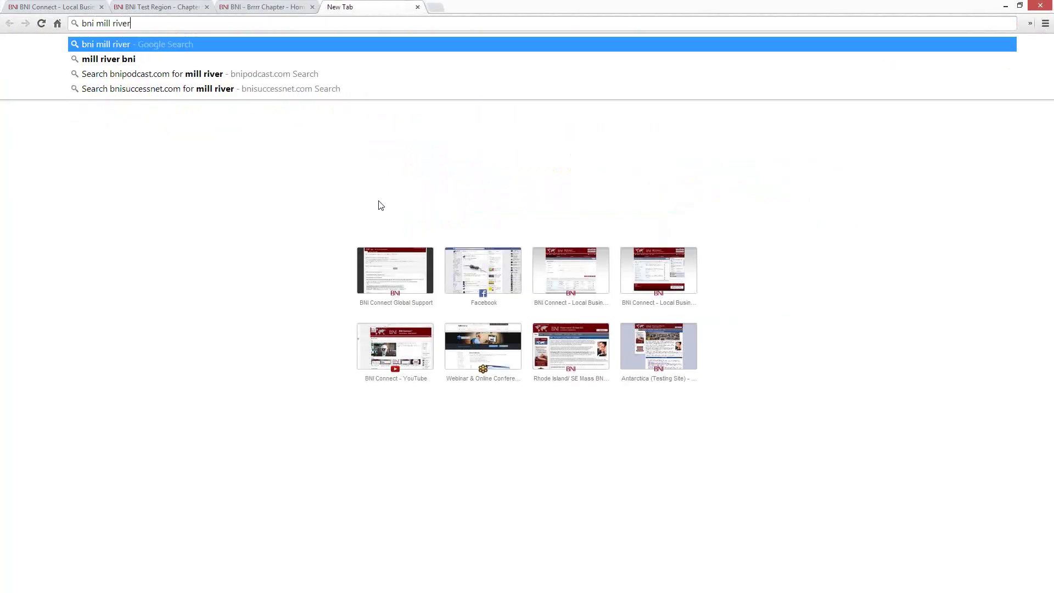
key(Return)
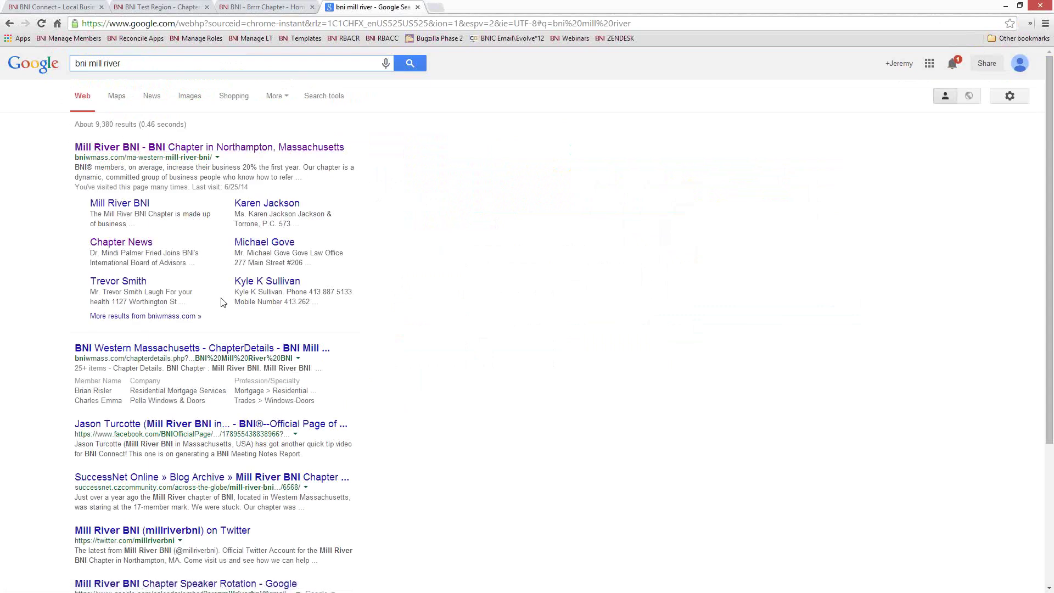
click(159, 149)
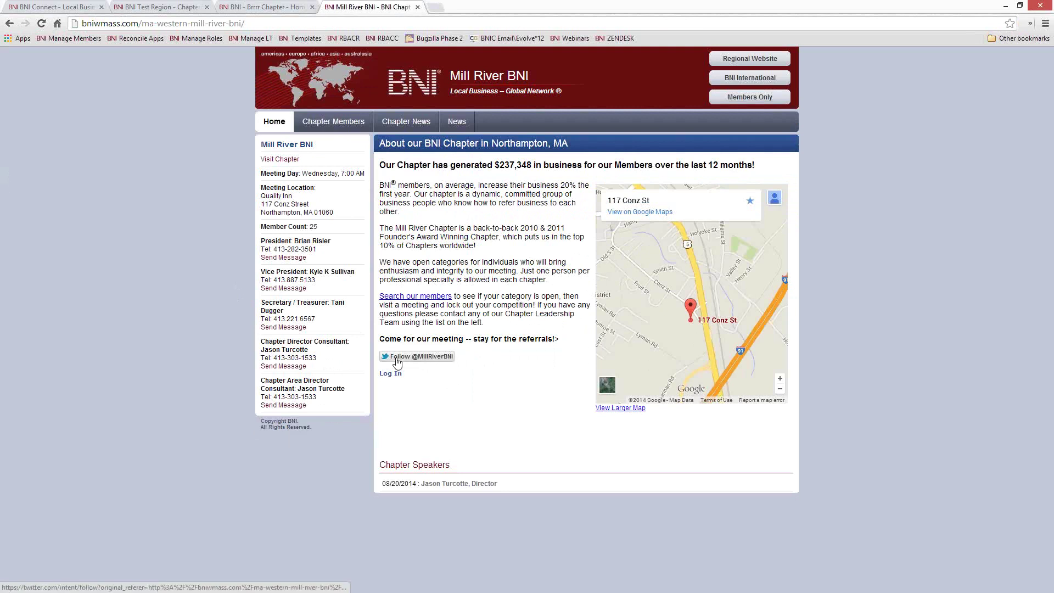
Step: Log in with Facebook on the Mill River site and browse its Chapter News articles
click(390, 374)
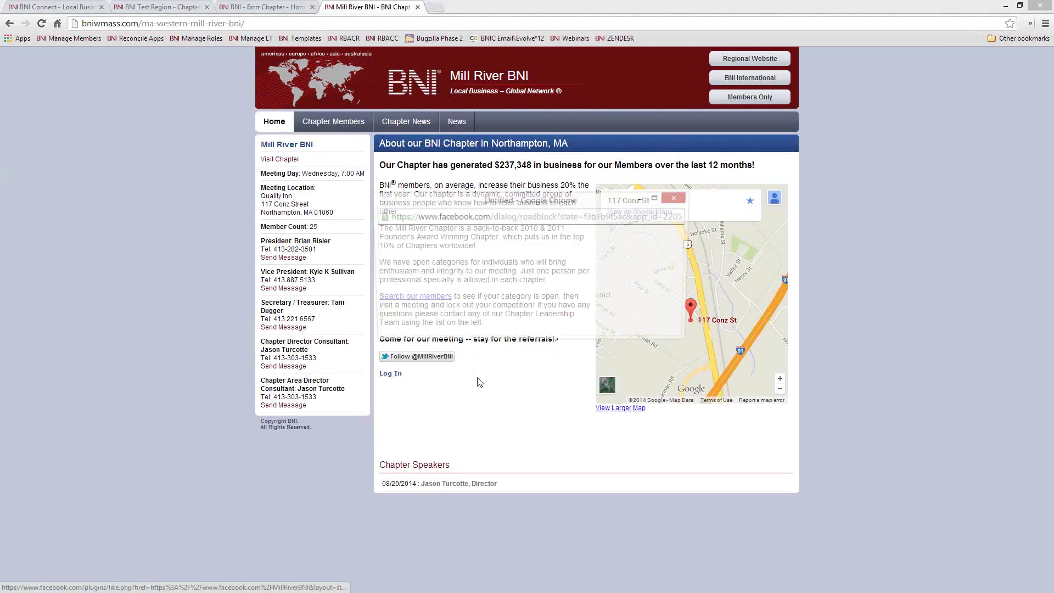
click(668, 329)
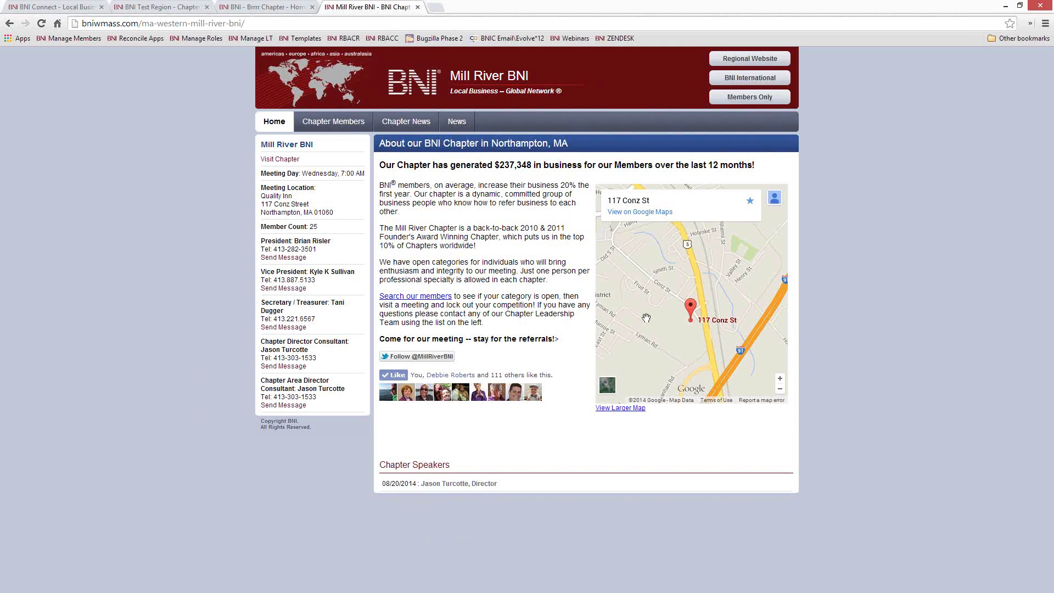
click(406, 125)
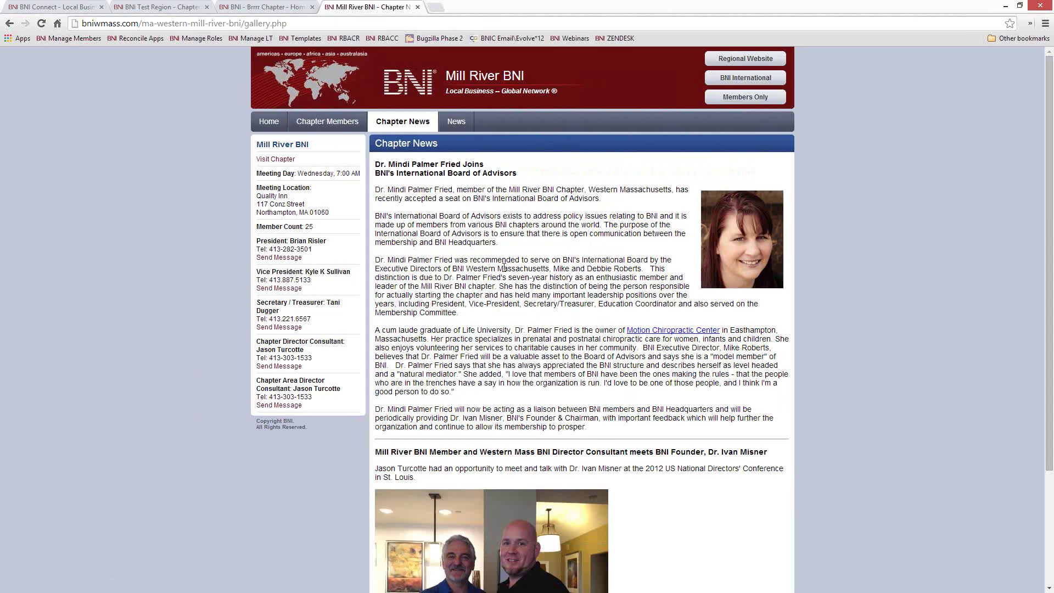
scroll(519, 333, down, 3)
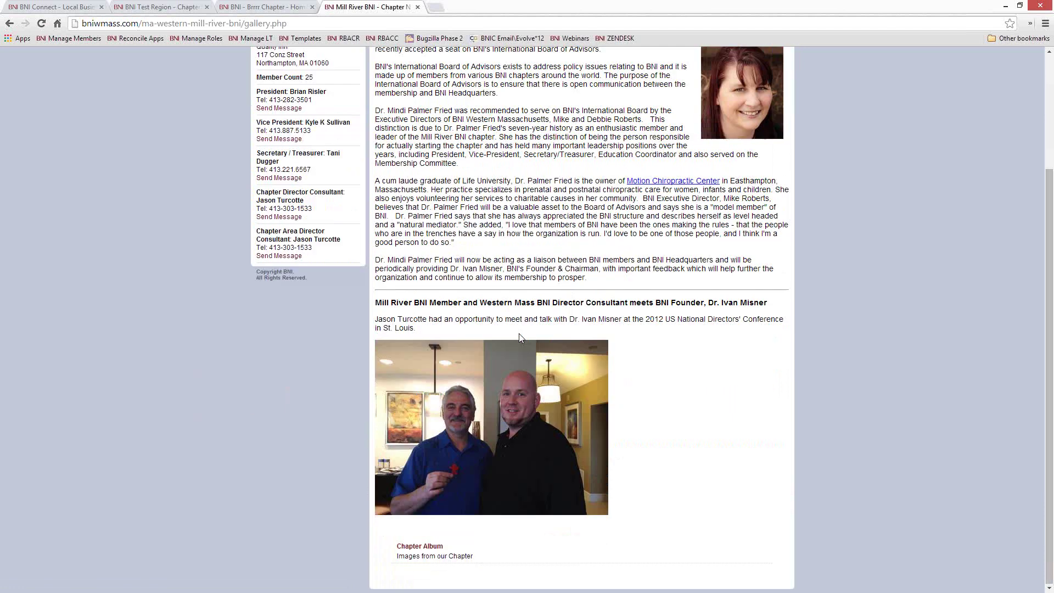
scroll(517, 351, up, 3)
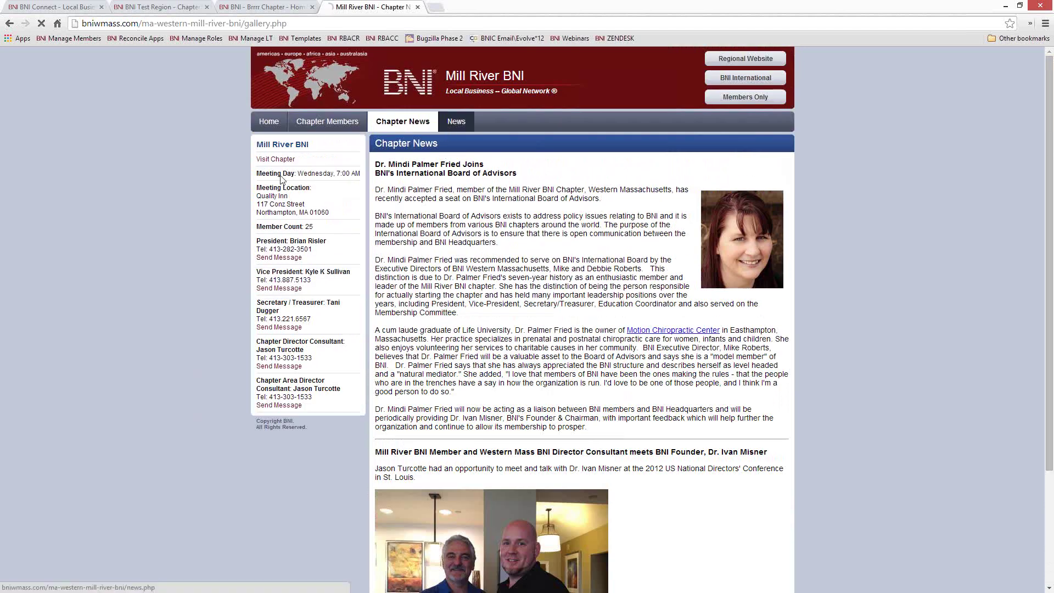
Step: Return to the Mill River home page and pull the Golden Ideas chapter tab into this window
click(449, 130)
click(269, 124)
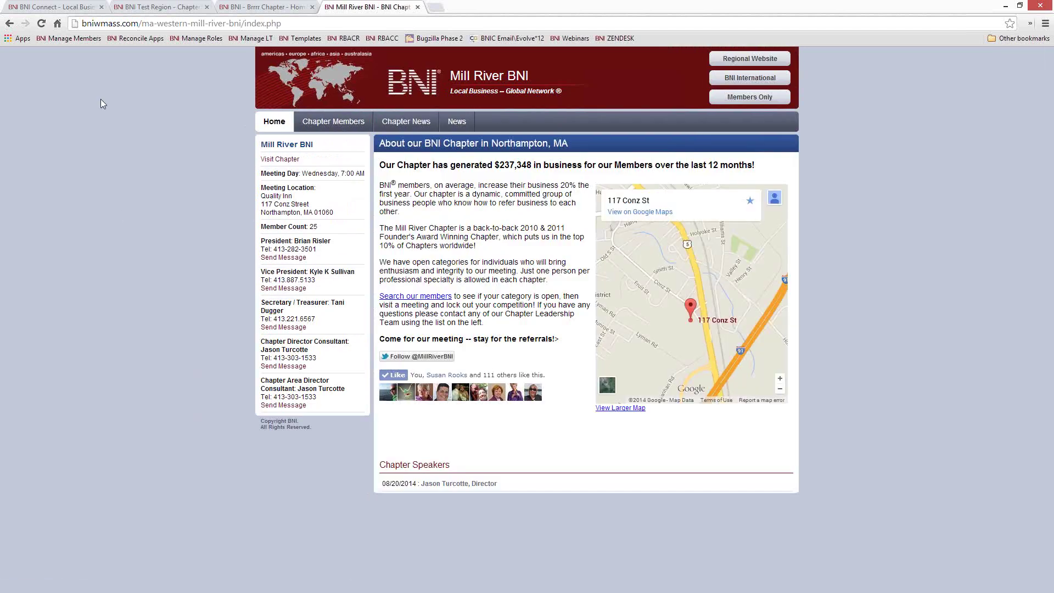
drag(0, 140, 431, 22)
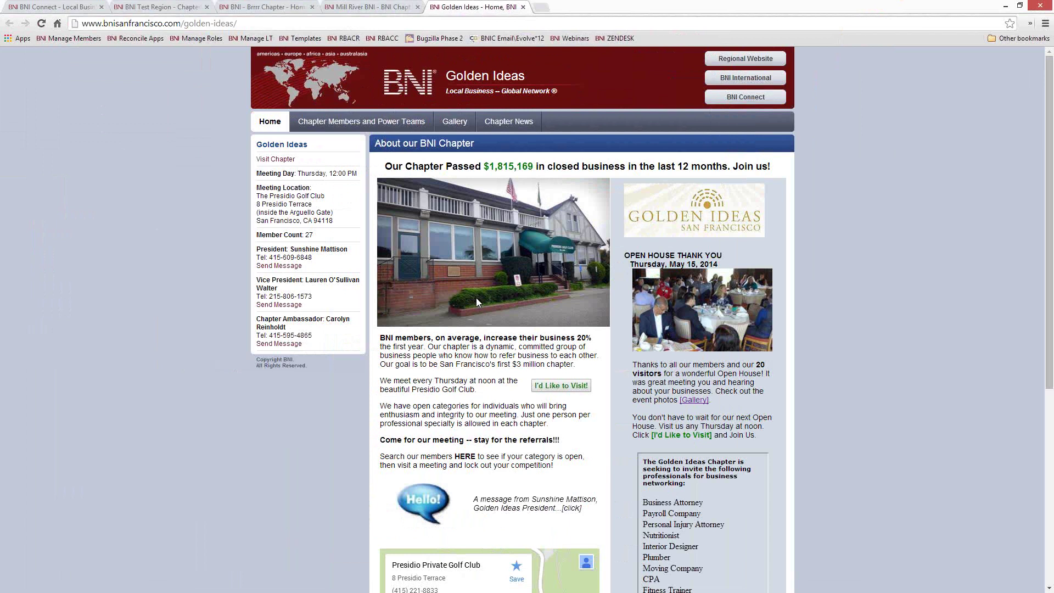
Step: Browse the Golden Ideas home page, reveal the president's welcome message, and open Chapter Members and Power Teams
scroll(466, 262, down, 3)
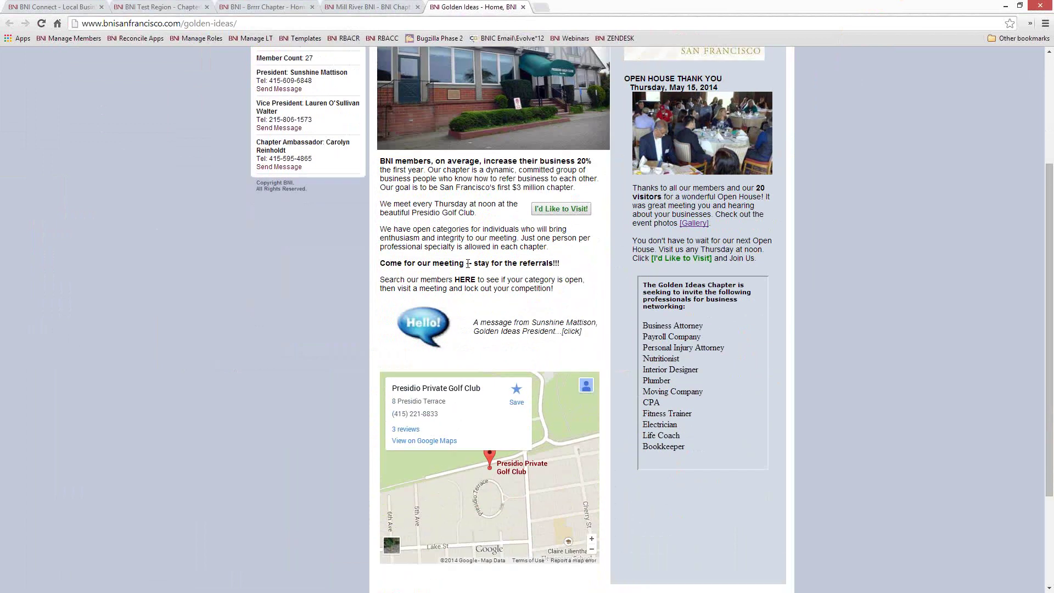
scroll(509, 173, up, 3)
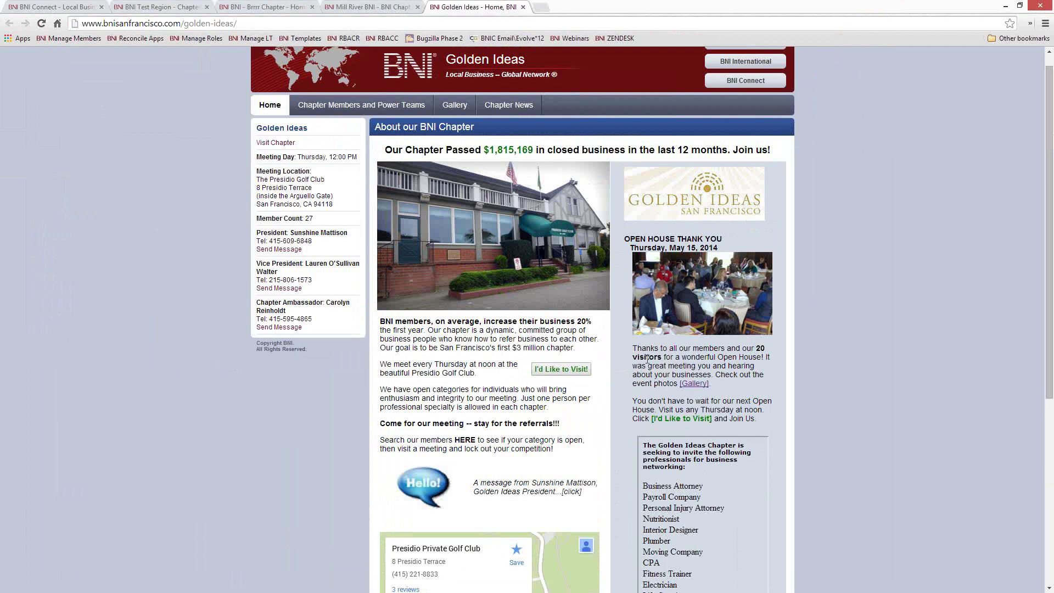
scroll(648, 359, down, 3)
scroll(571, 357, down, 2)
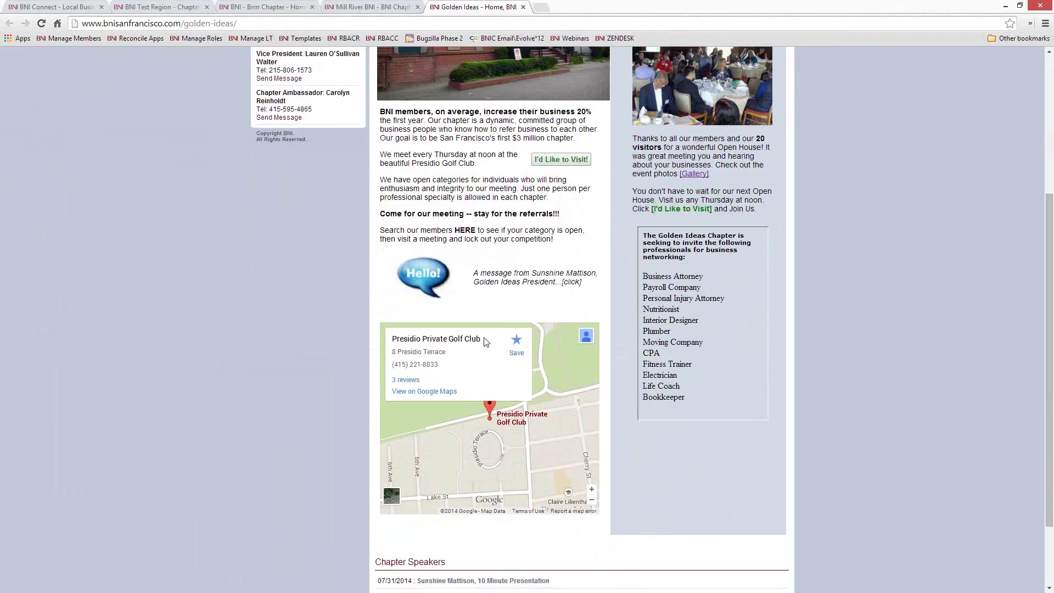
scroll(396, 472, down, 1)
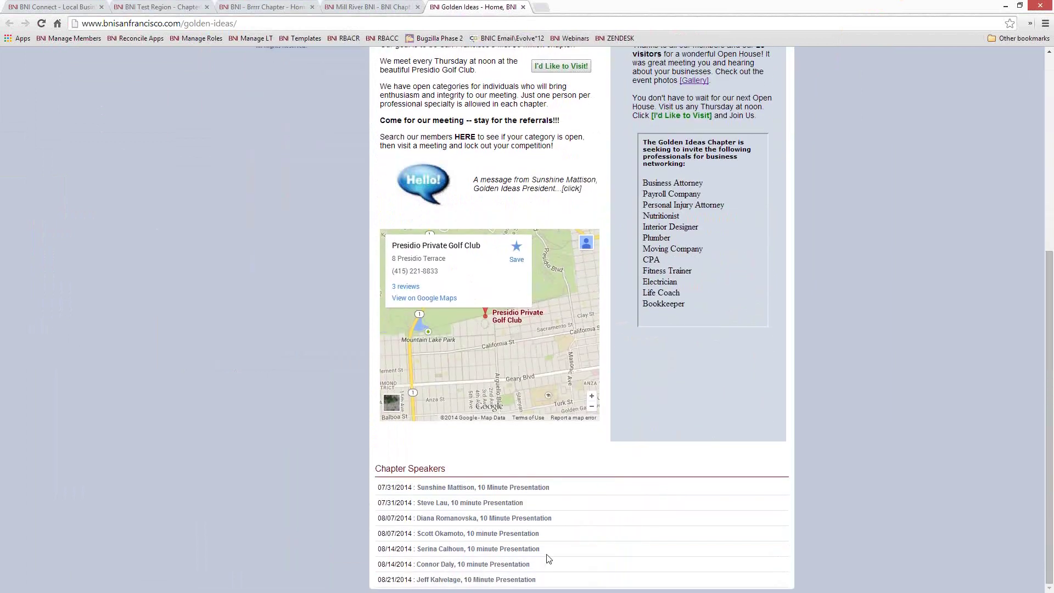
scroll(536, 566, up, 4)
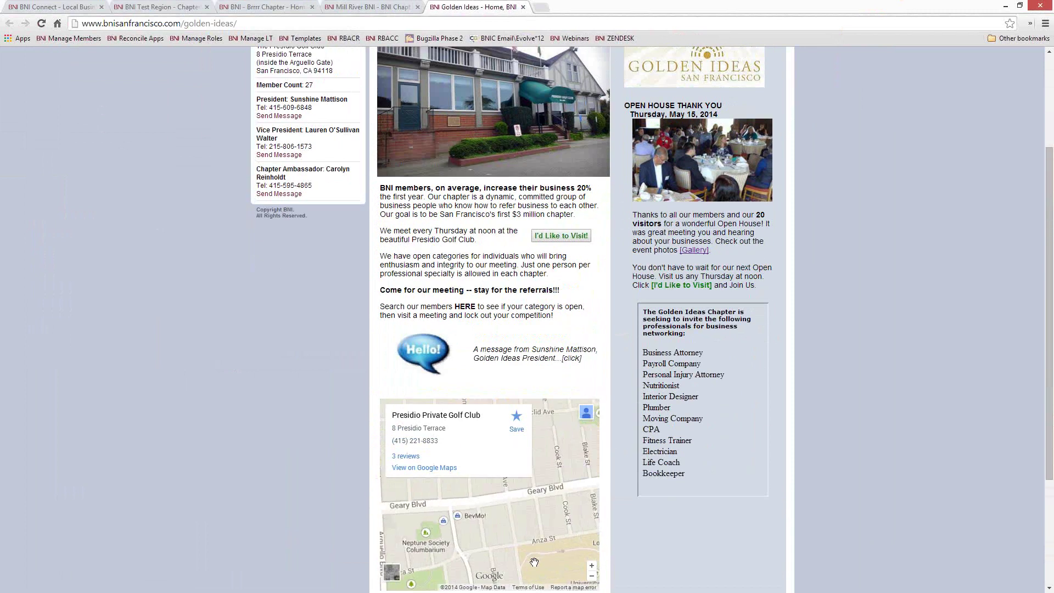
scroll(900, 499, up, 2)
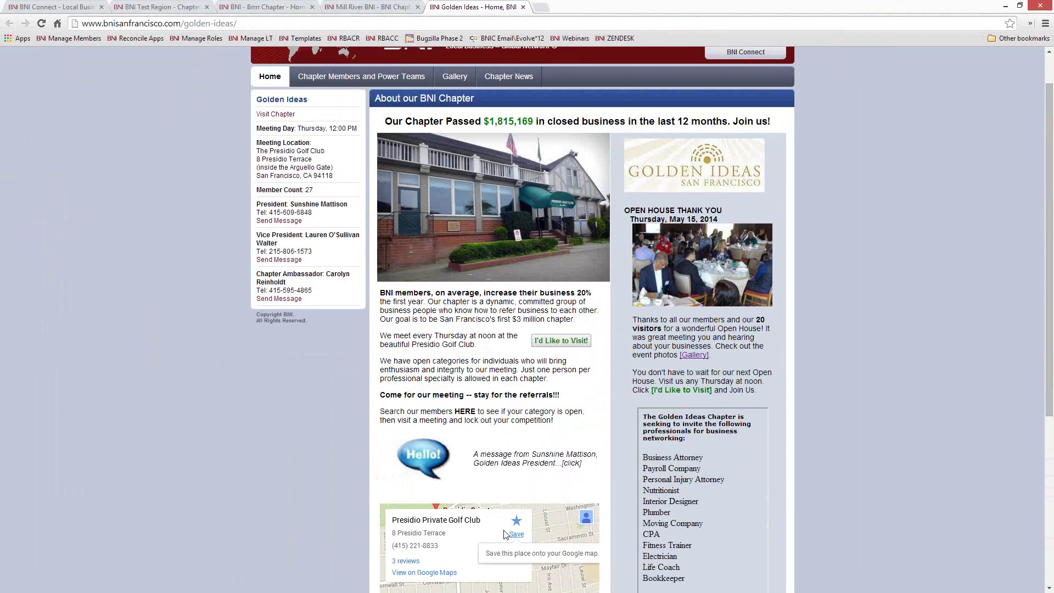
click(420, 458)
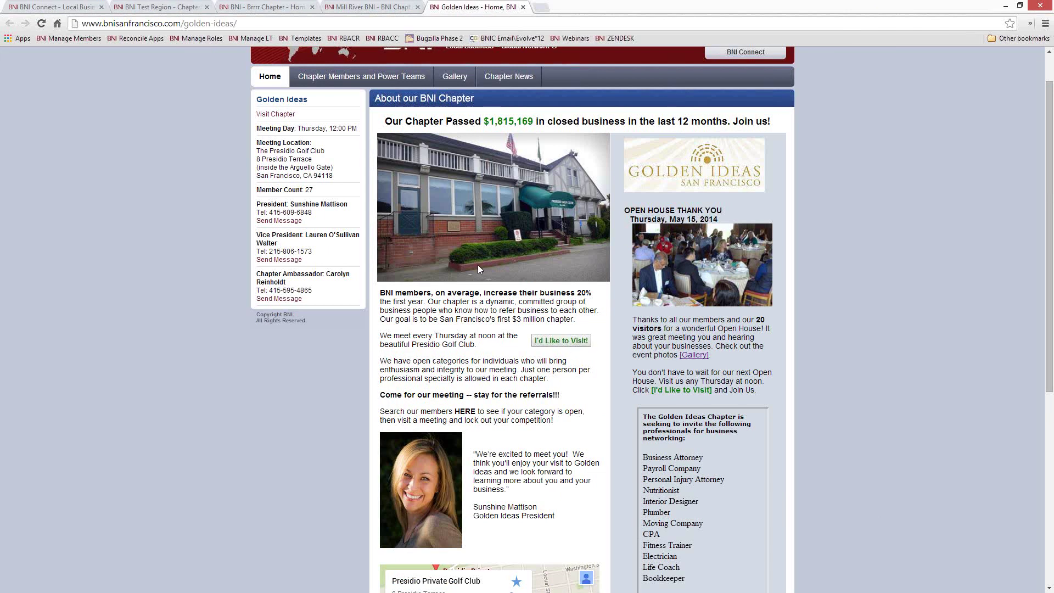
scroll(477, 266, up, 1)
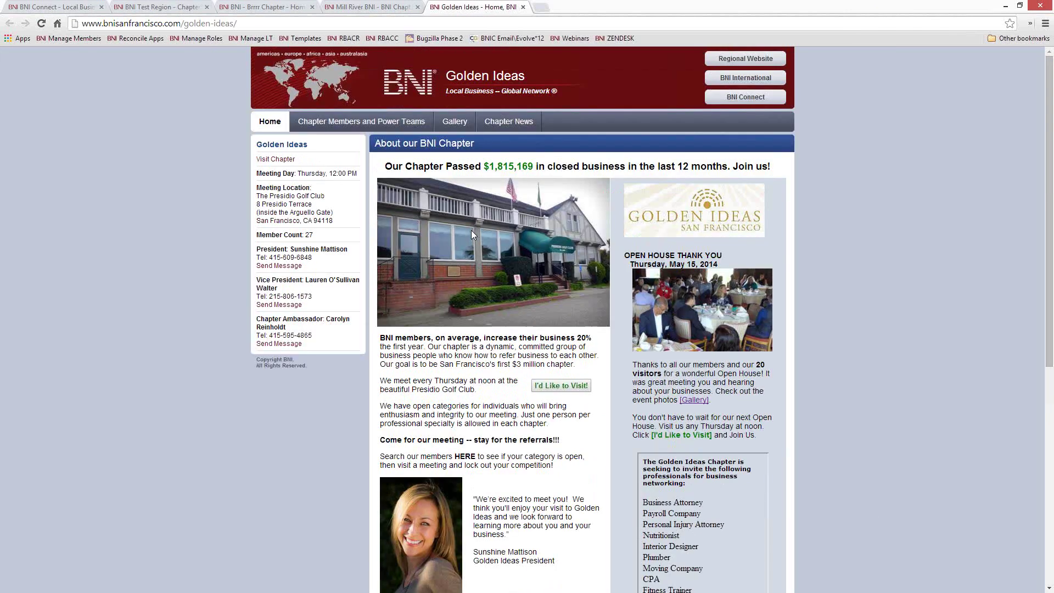
click(346, 122)
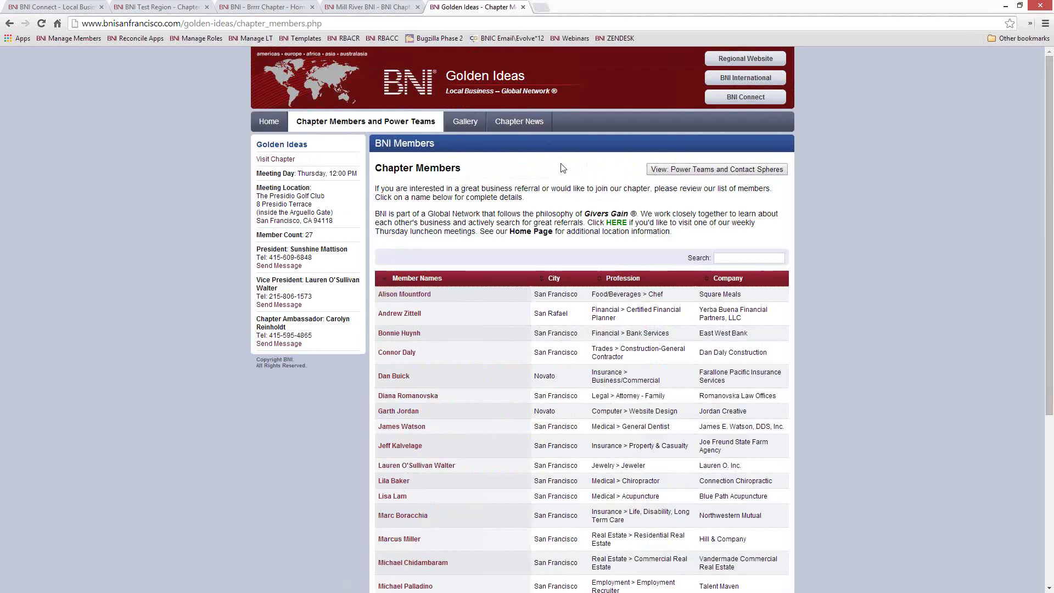
Step: Review the Real Estate, Health and Fitness and Legal/Financial Services power teams, then check Chapter News
click(674, 171)
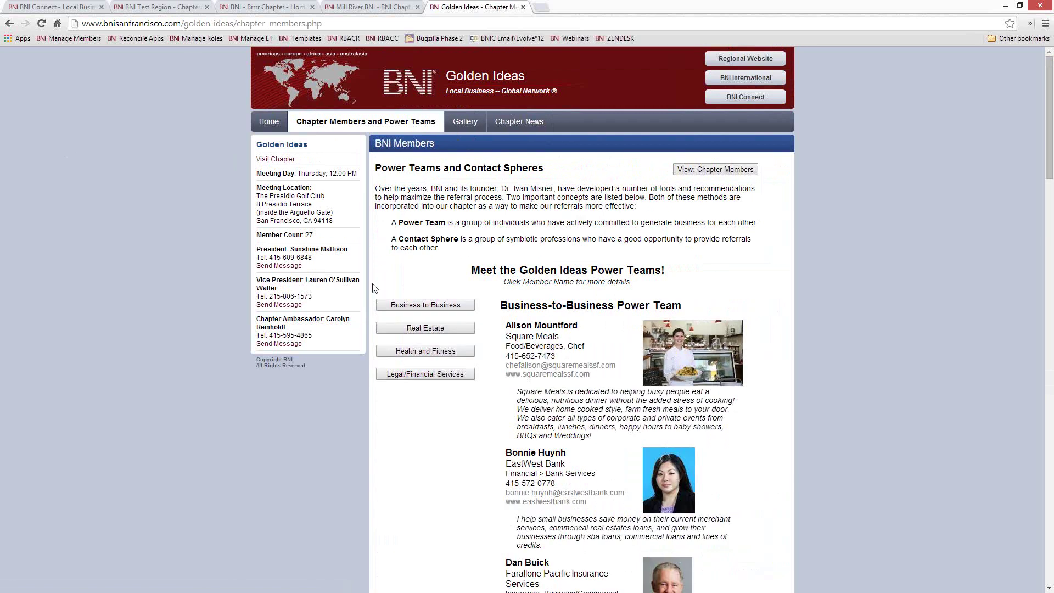
scroll(582, 330, down, 5)
scroll(548, 301, up, 3)
click(416, 224)
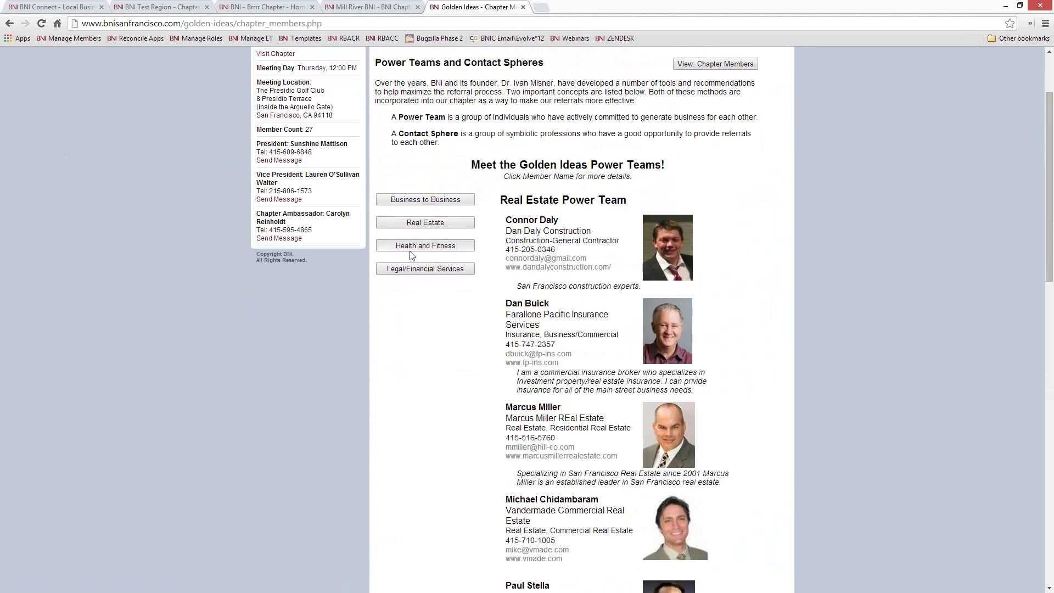
click(423, 246)
scroll(566, 395, down, 2)
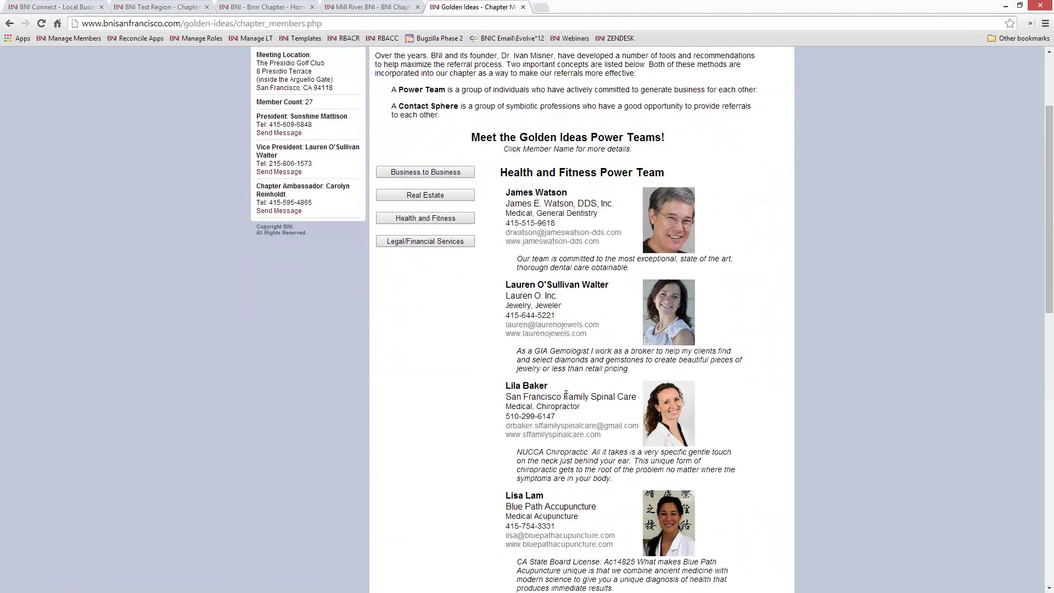
scroll(561, 399, up, 4)
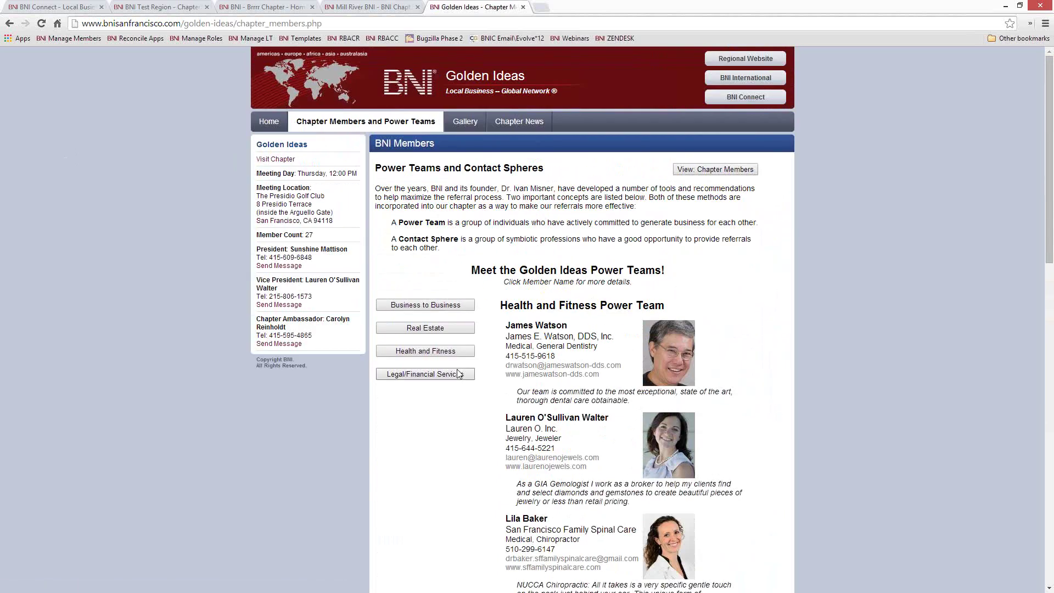
click(440, 375)
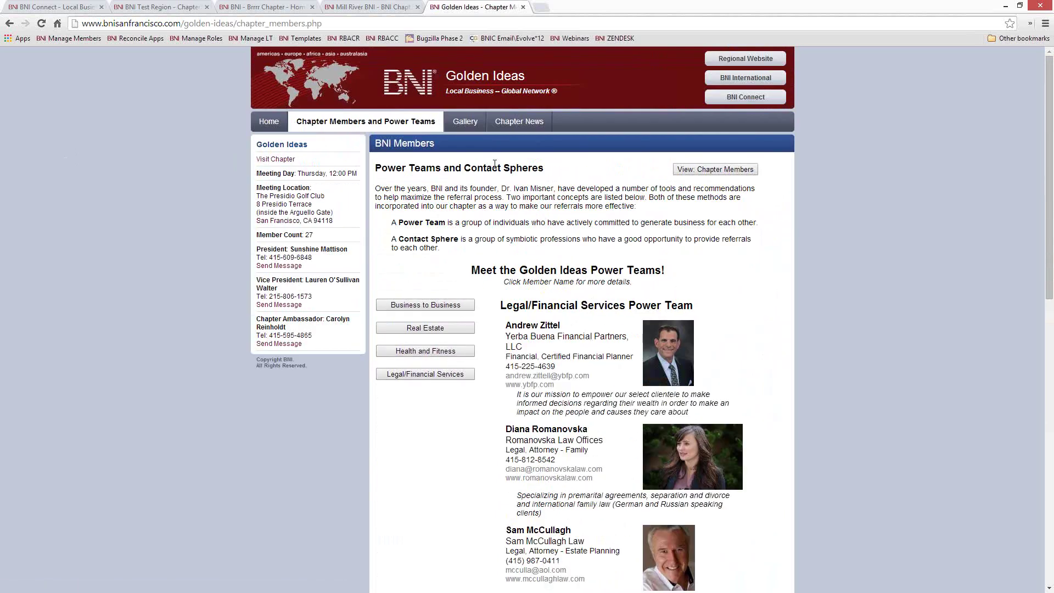
click(503, 123)
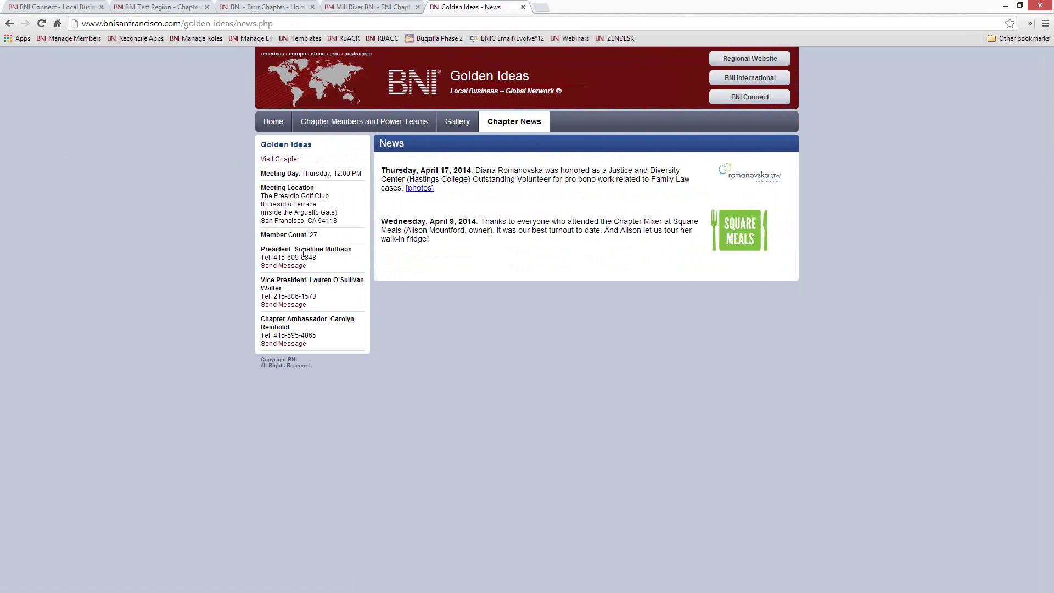
click(272, 122)
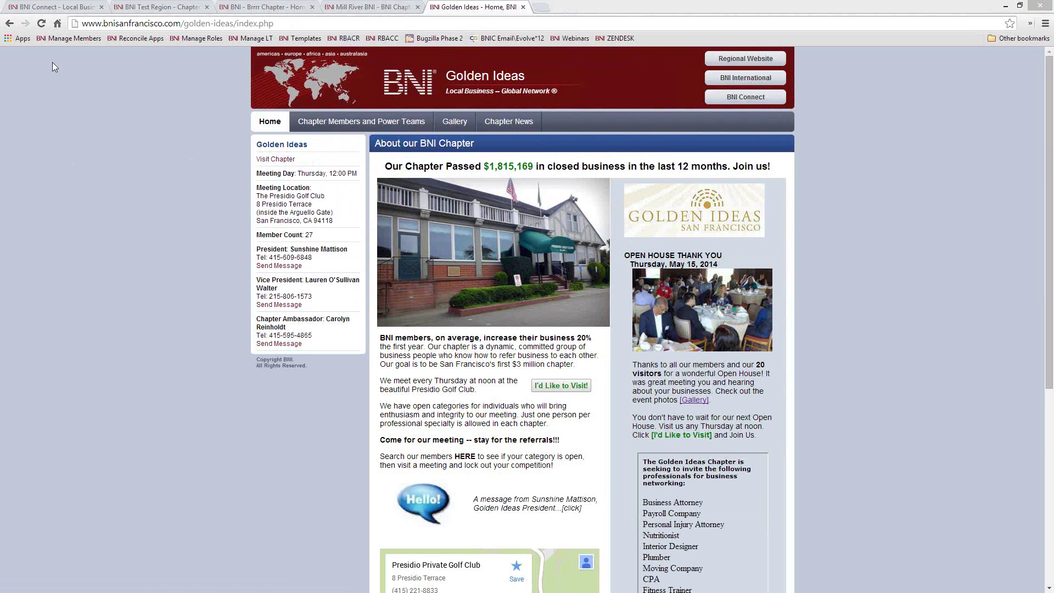
Step: In the BNI Connect profile's Contact Details, untick Show me on BNI Public Websites, then return Home
click(55, 9)
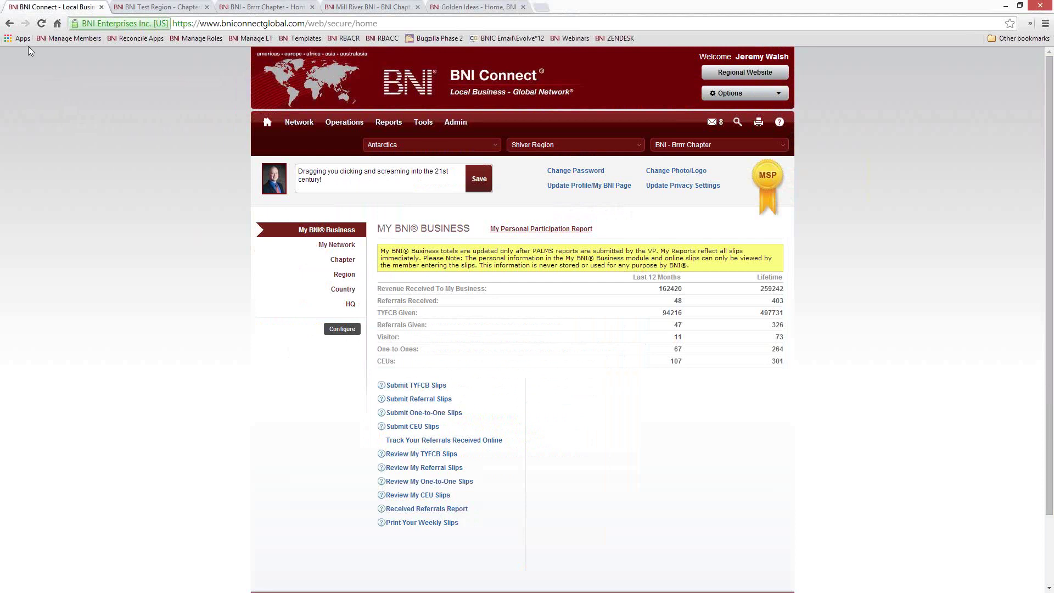
click(579, 186)
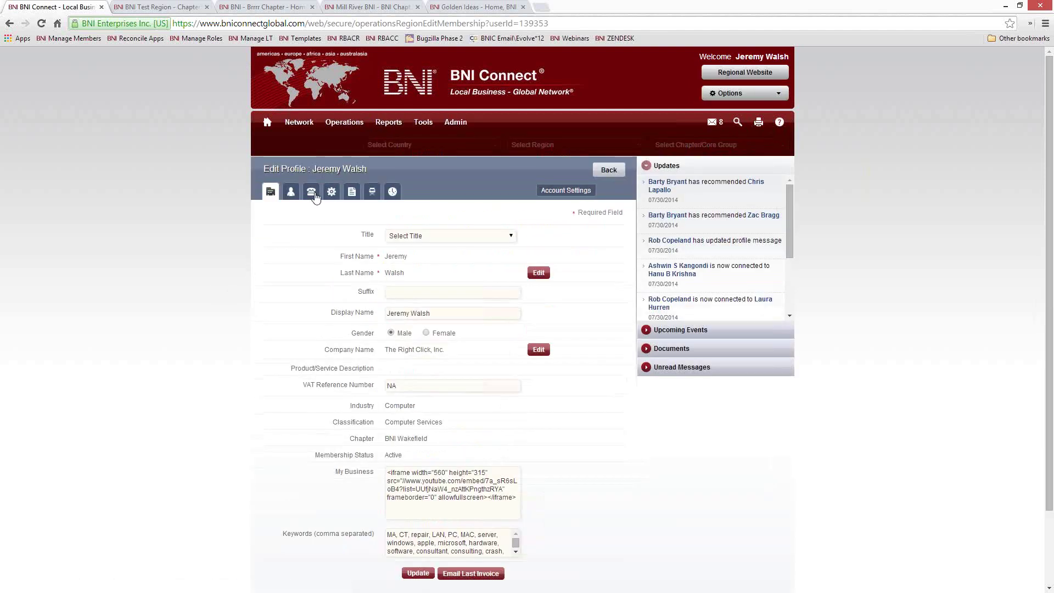
click(312, 193)
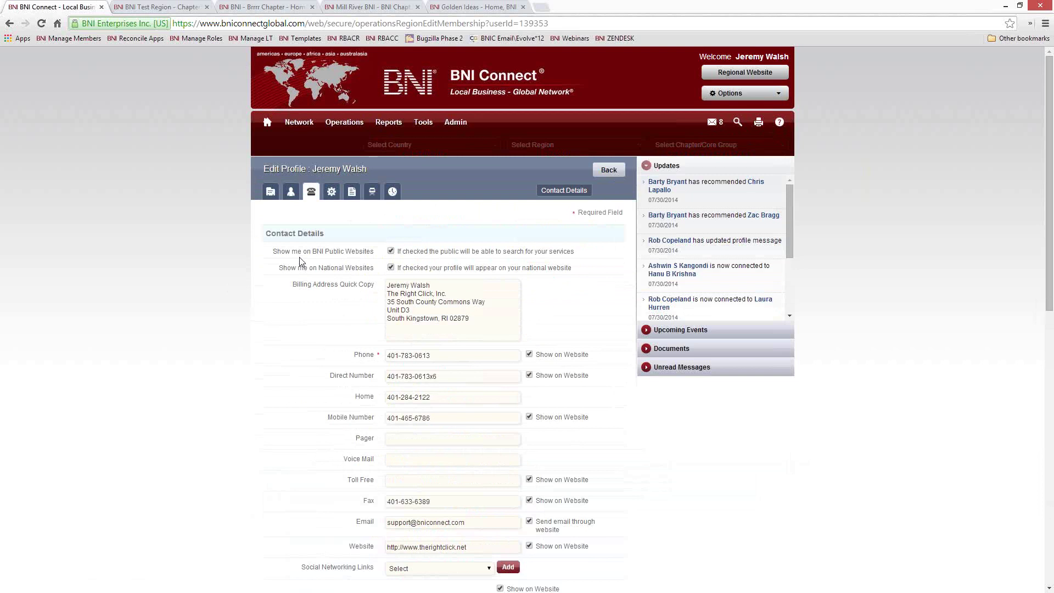
drag(277, 252, 378, 256)
click(391, 250)
click(271, 126)
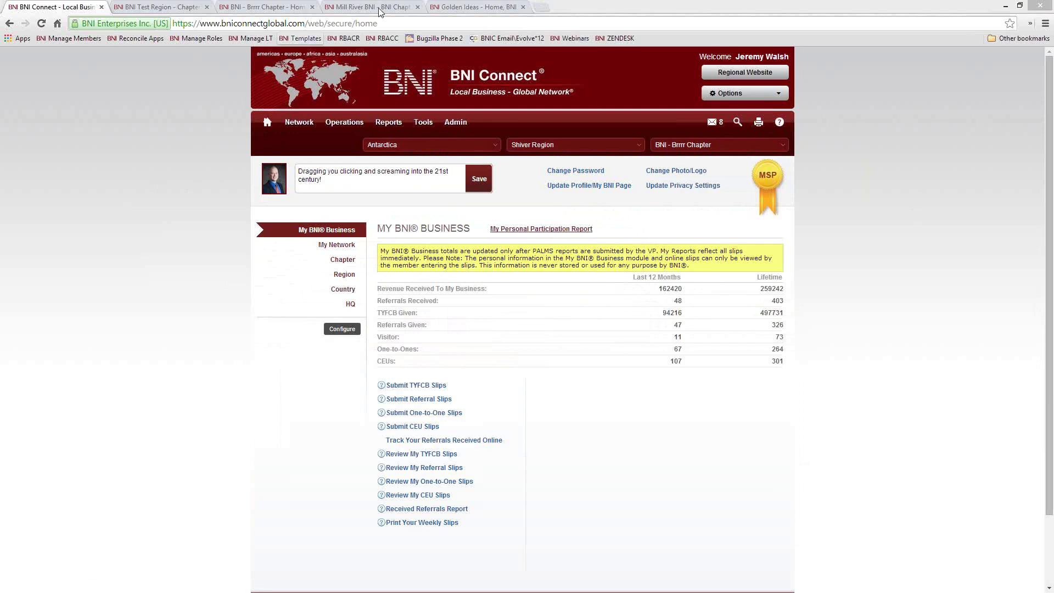
Step: Glance over the Golden Ideas site, then close the Golden Ideas, Mill River, Brrrr Chapter and Test Region tabs
click(473, 7)
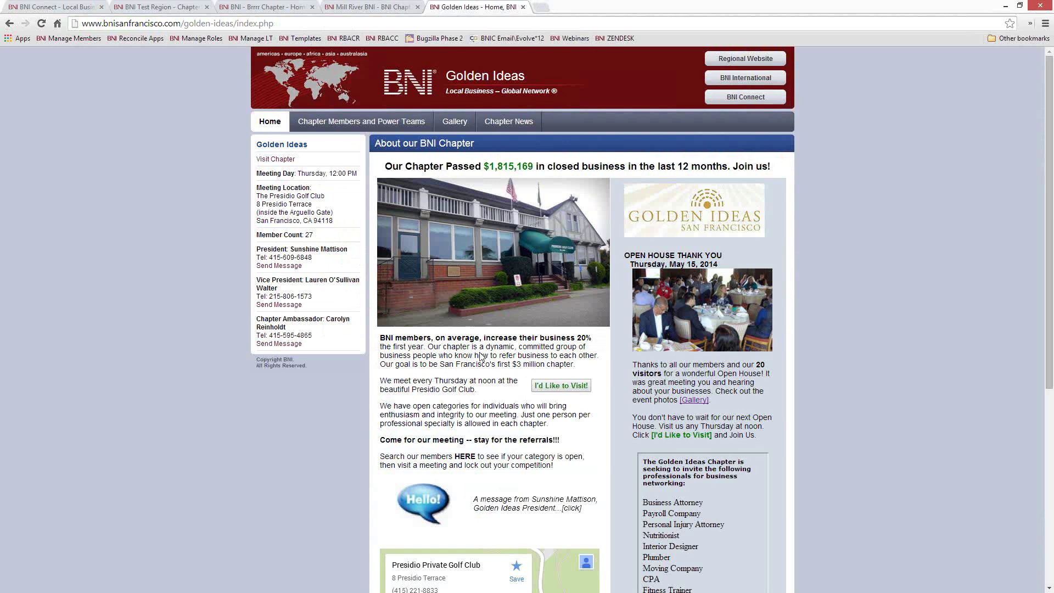
scroll(466, 290, down, 5)
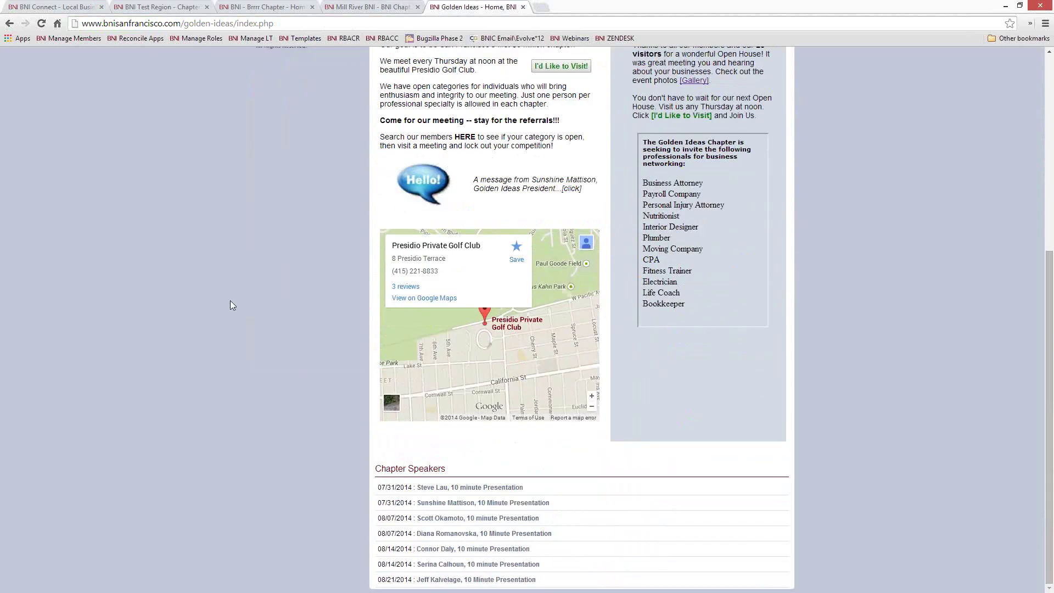
scroll(230, 301, up, 6)
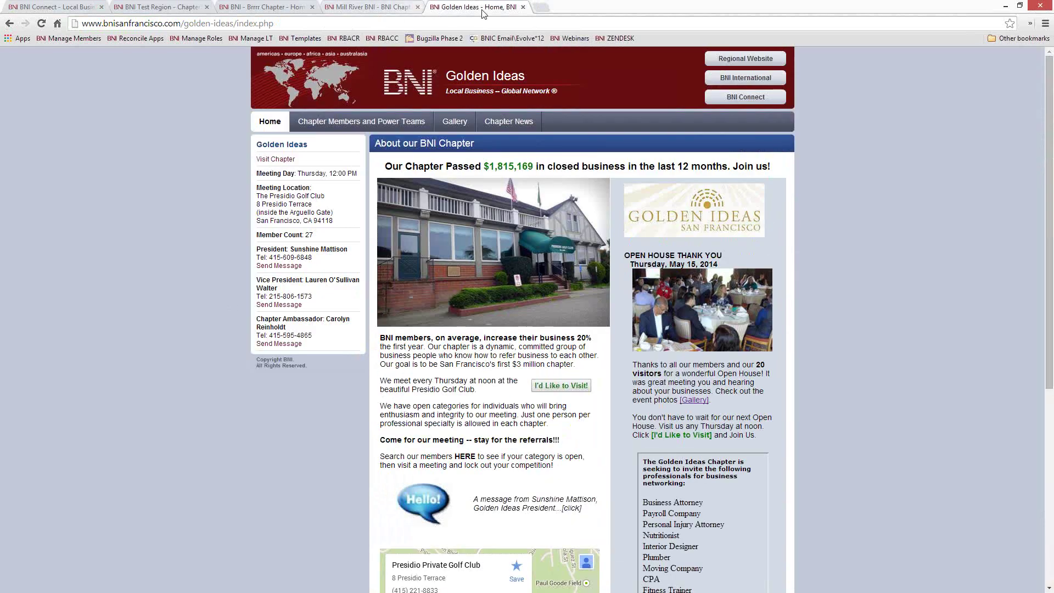
click(523, 7)
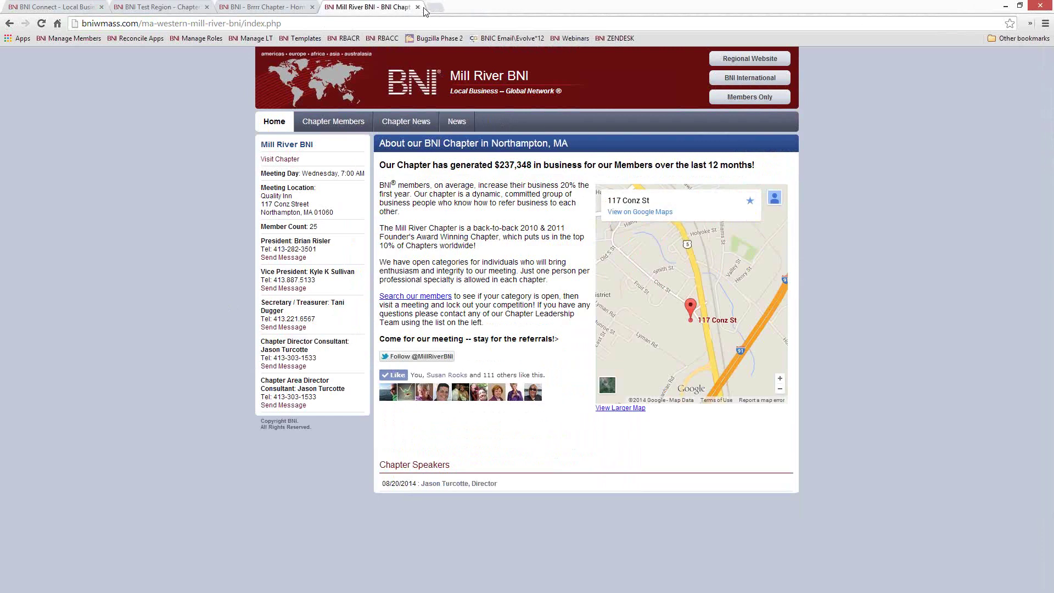
click(417, 7)
click(312, 7)
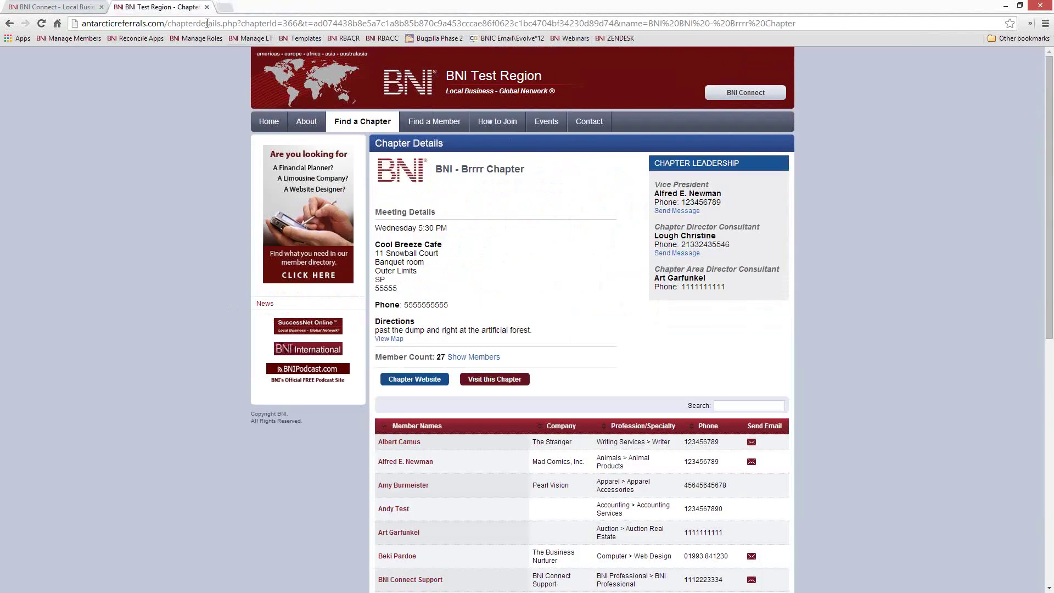
click(206, 7)
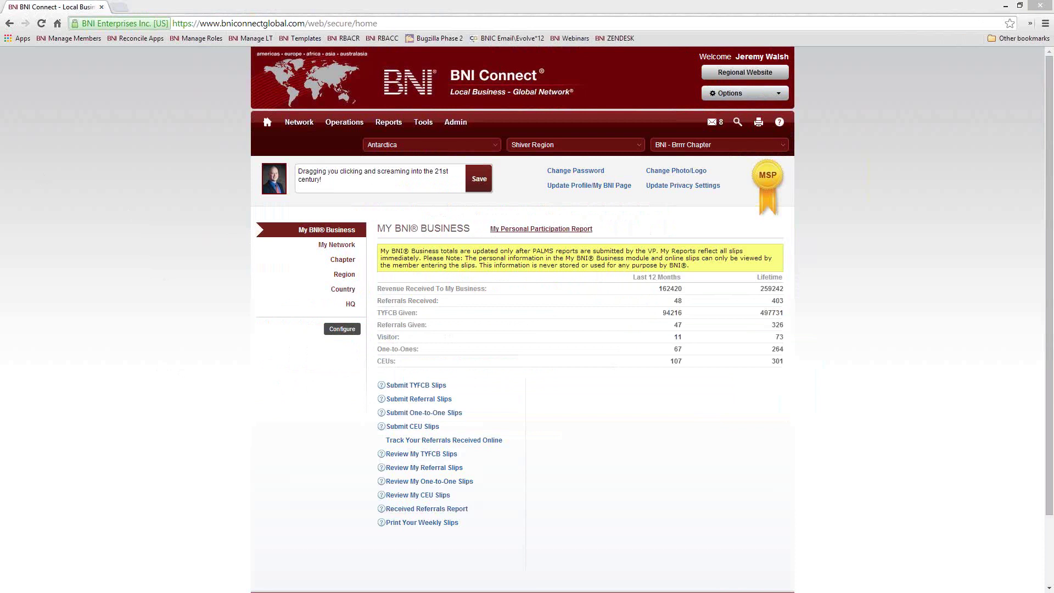
Step: Open the member's network profile and highlight their list of roles and locations
scroll(202, 463, down, 3)
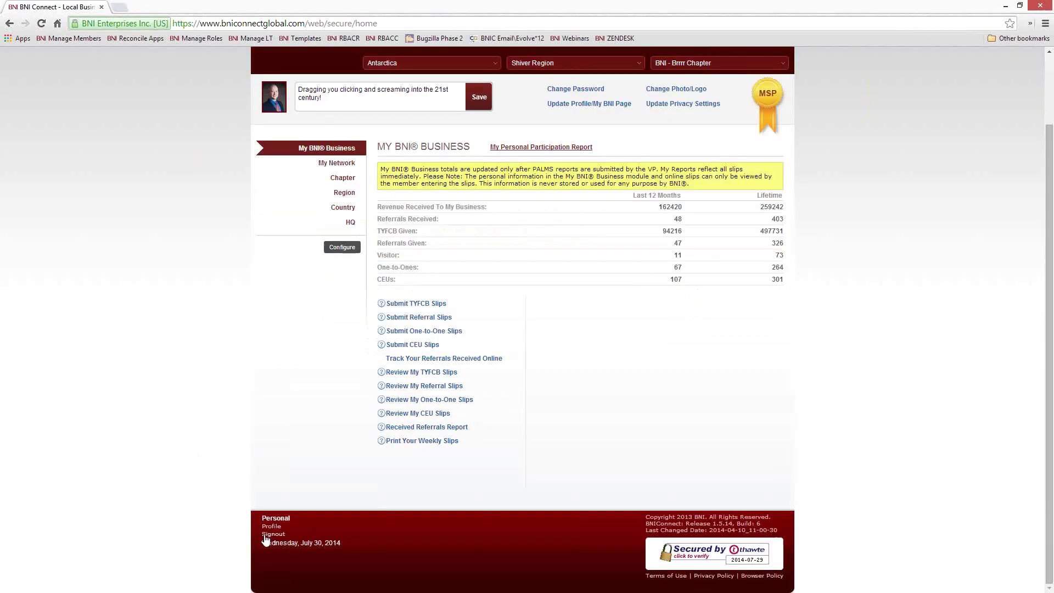
click(273, 529)
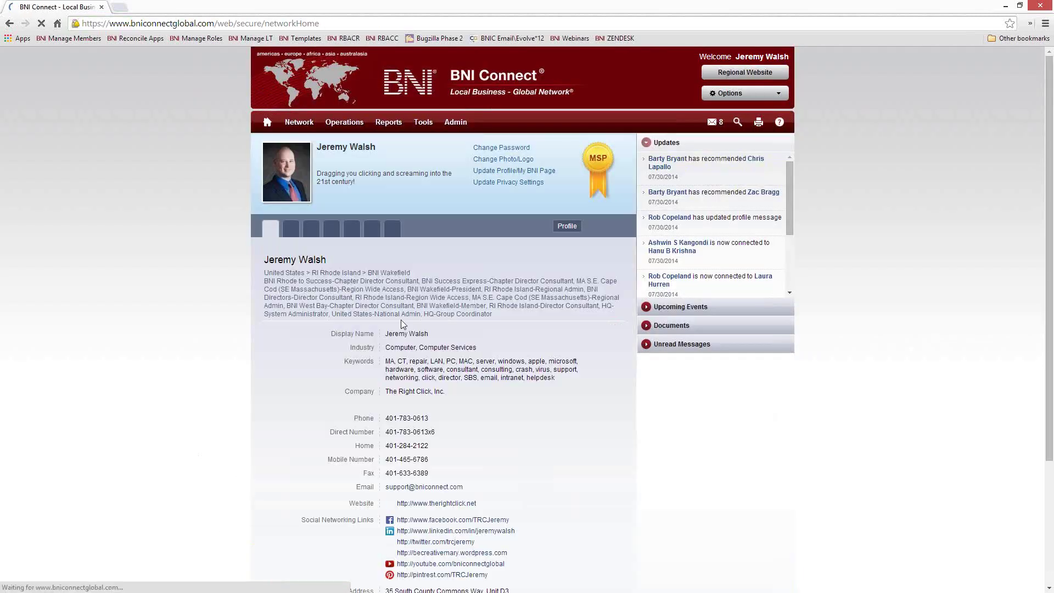
drag(264, 273, 496, 319)
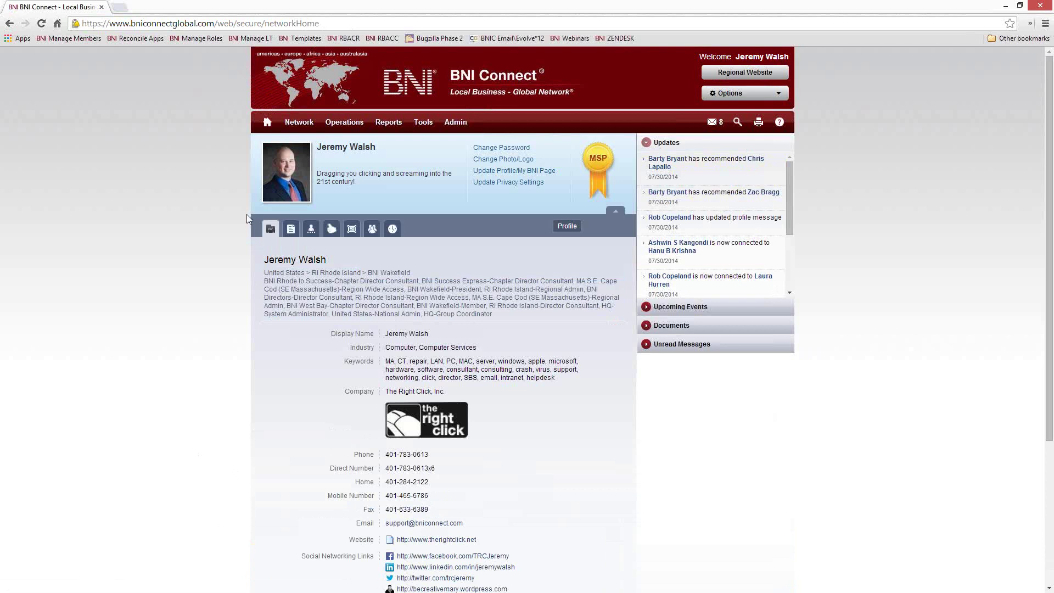
Step: Return to the home dashboard and reveal the Tools > CMS website choices
click(267, 122)
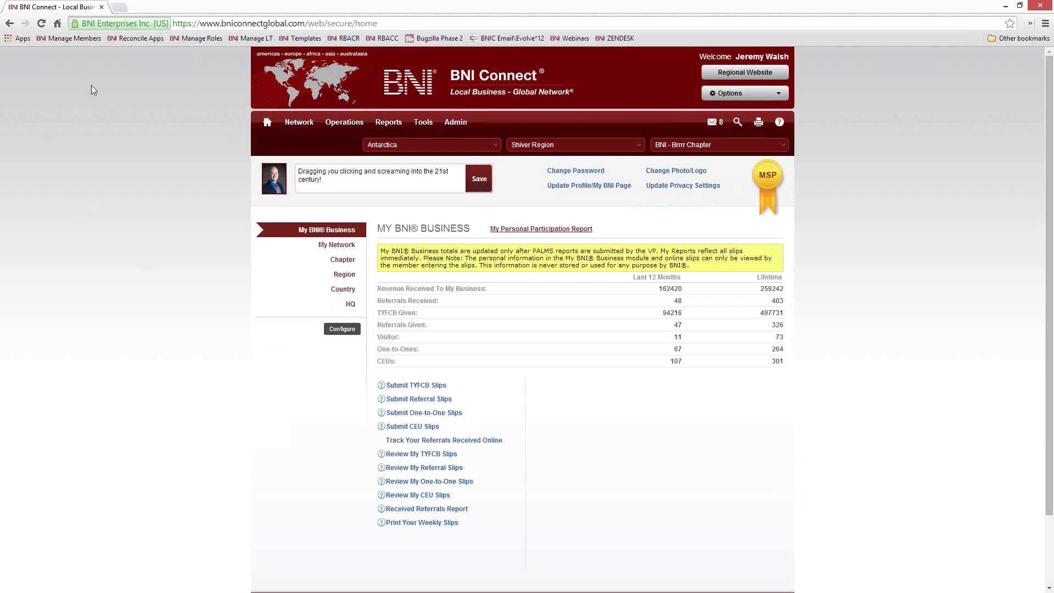
mouse_move(424, 125)
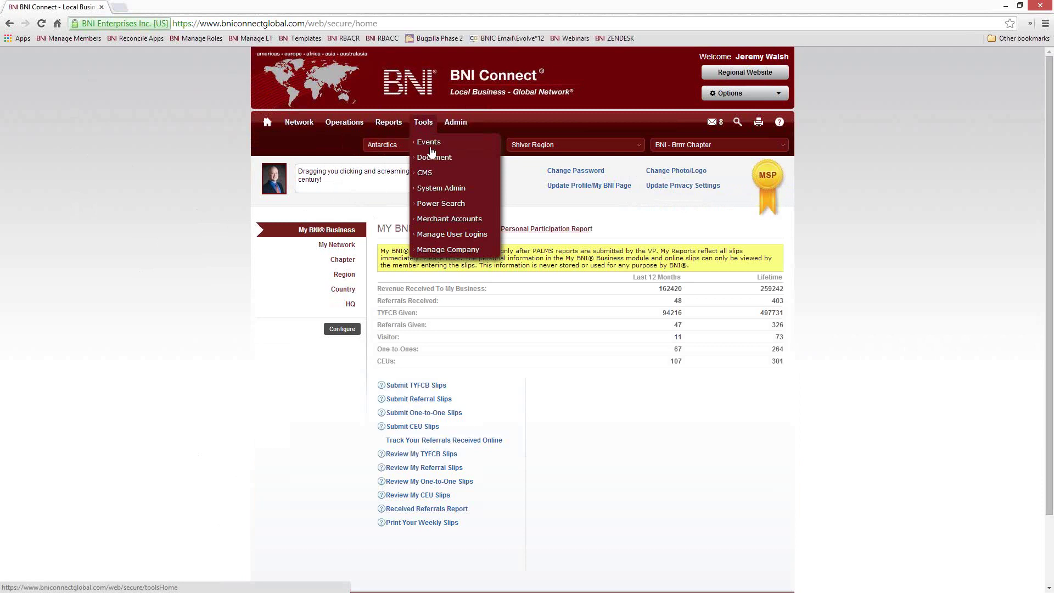
mouse_move(427, 173)
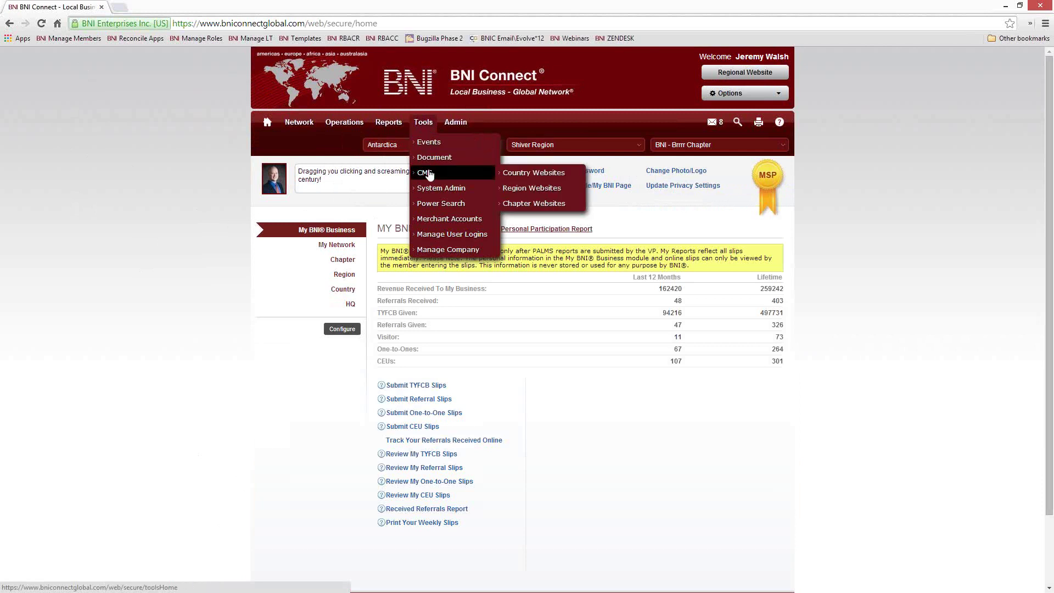
Step: Open Manage Chapter Websites and filter the list by 'brr' to the Brrrr Chapter site
click(518, 204)
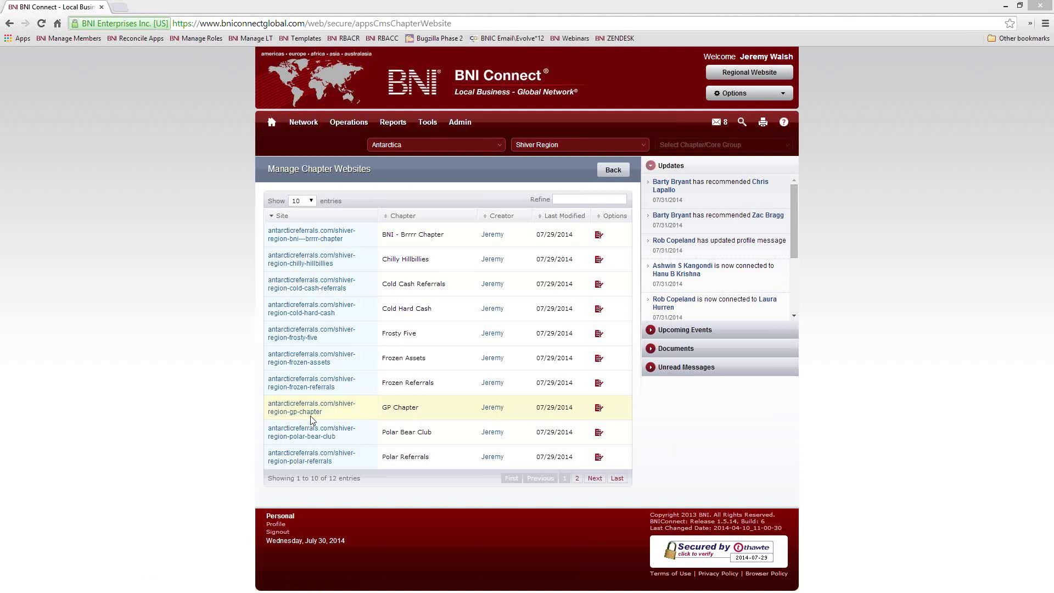
click(573, 195)
text(brr)
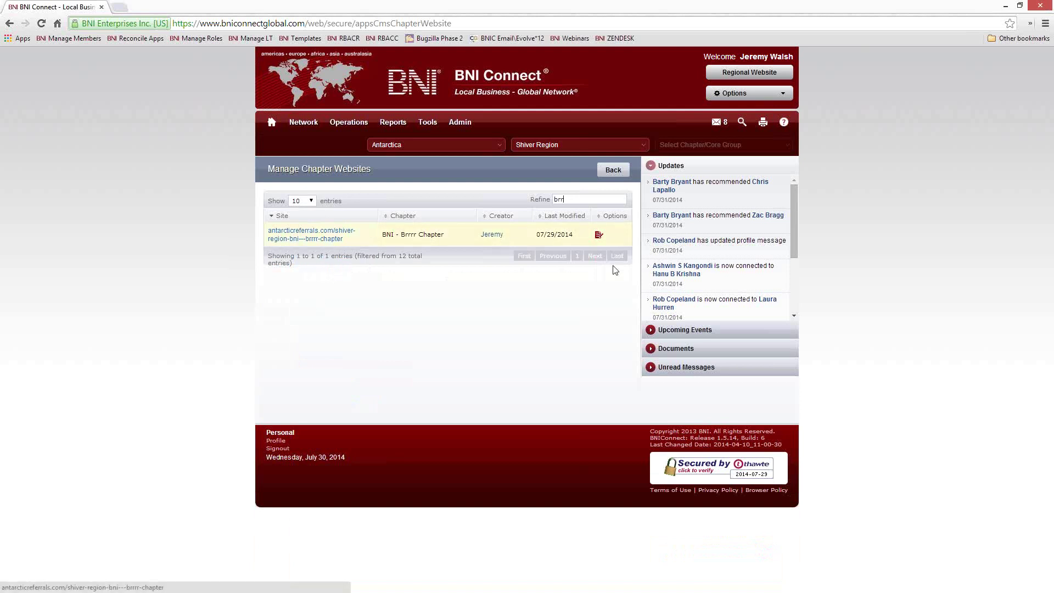
Step: Open the Brrrr Chapter site for editing and point out its Home, Chapter Members and Gallery pages
click(598, 235)
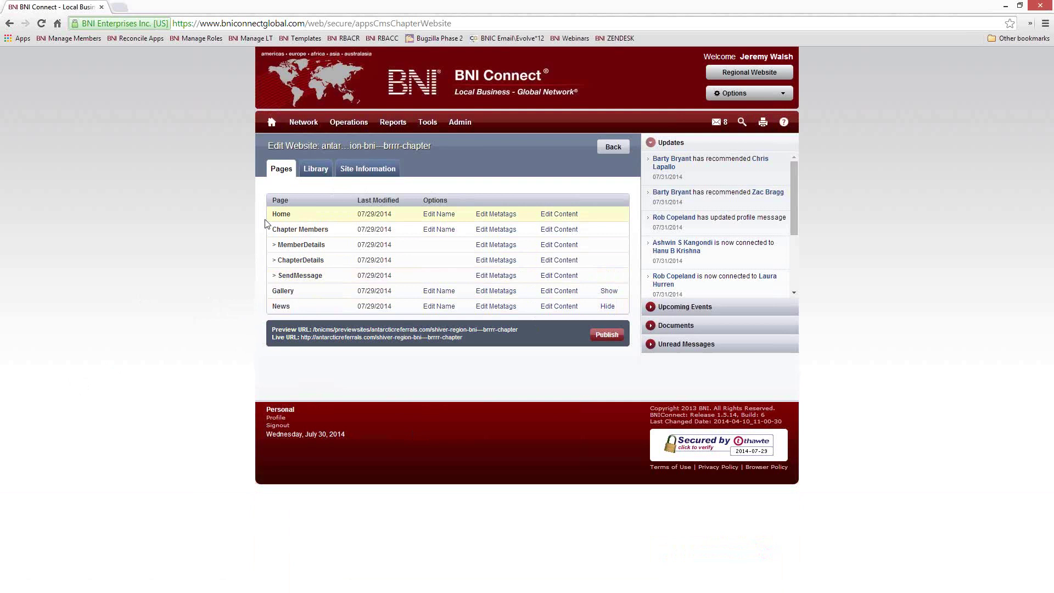
drag(292, 216, 267, 217)
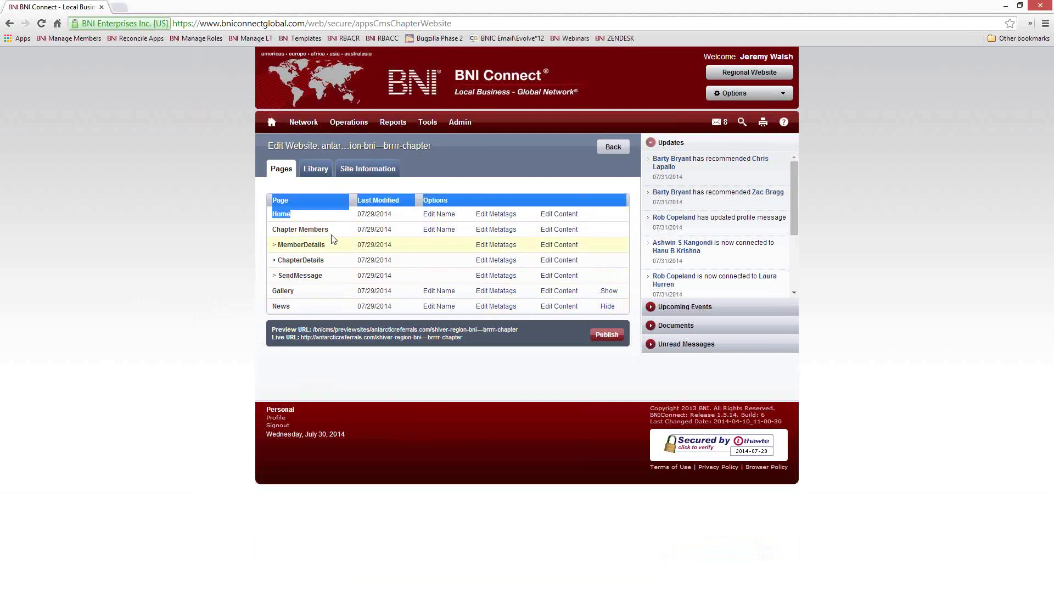
drag(332, 231, 268, 227)
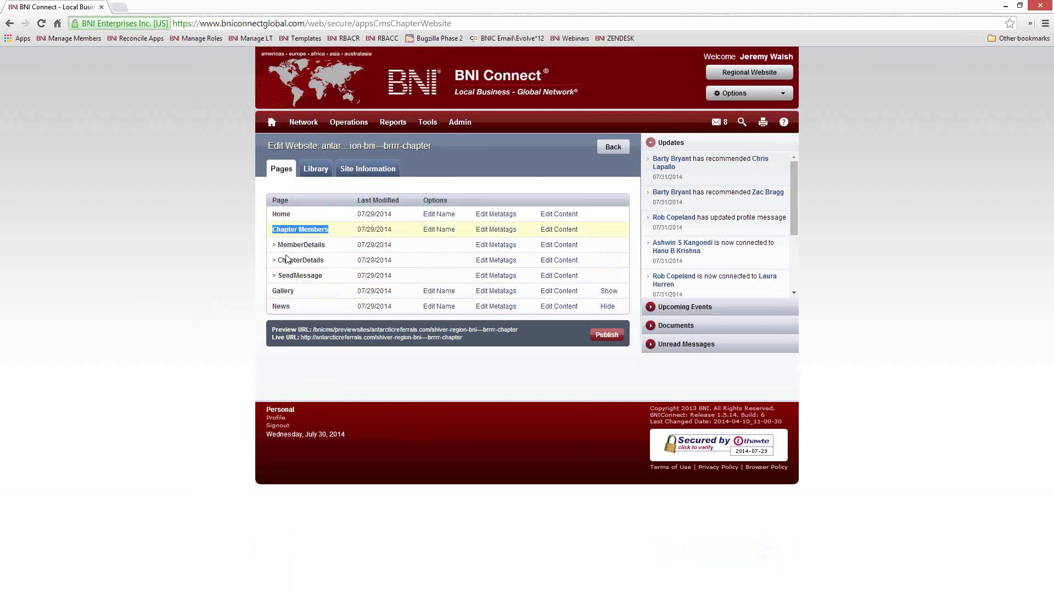
click(308, 244)
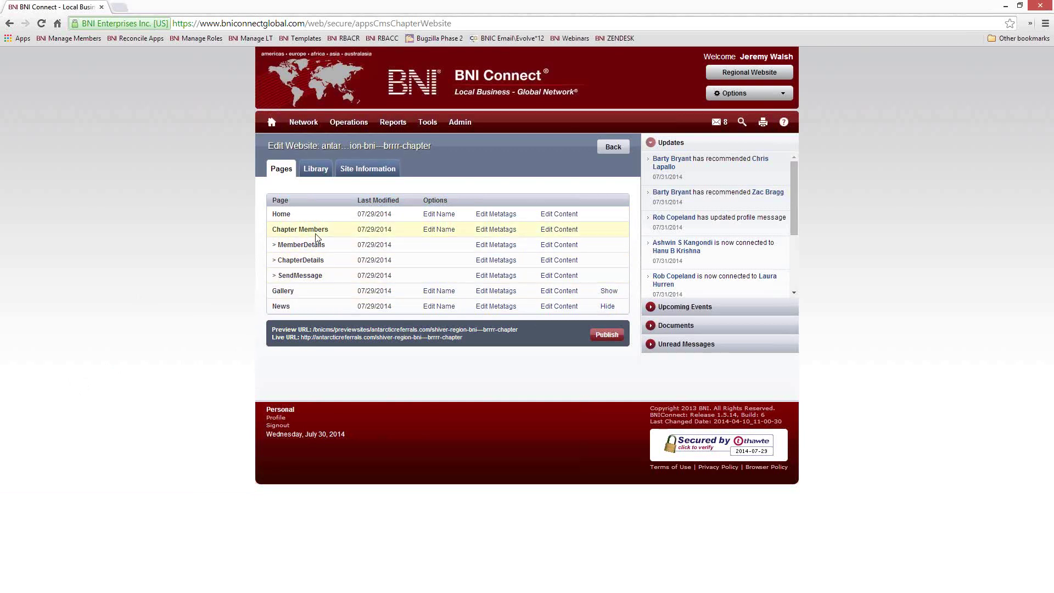
drag(294, 291, 269, 310)
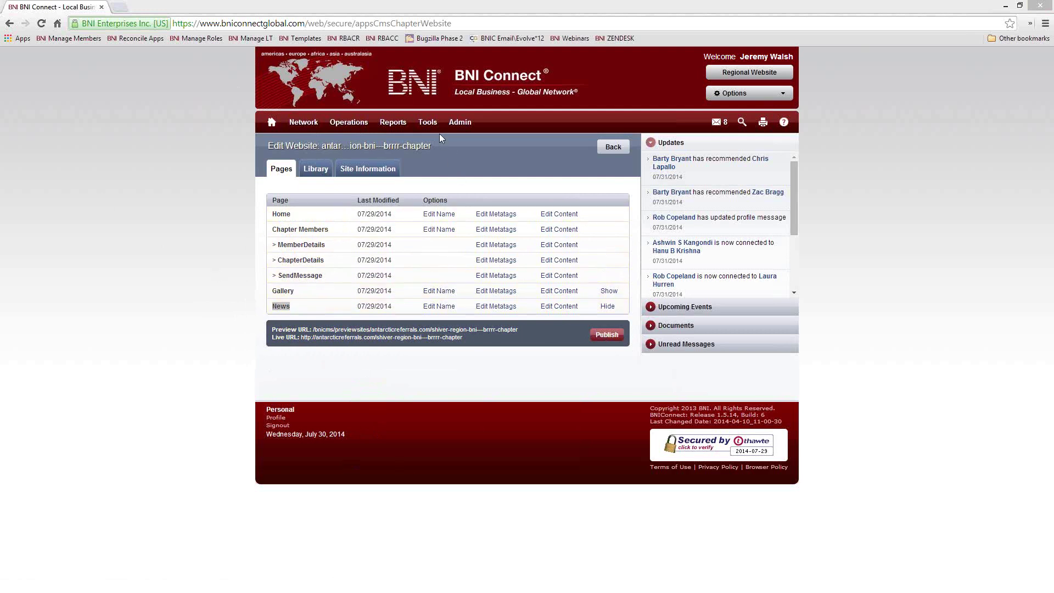
Step: Bring the browser back into focus and open the site's Library
mouse_move(436, 130)
mouse_move(443, 174)
click(85, 386)
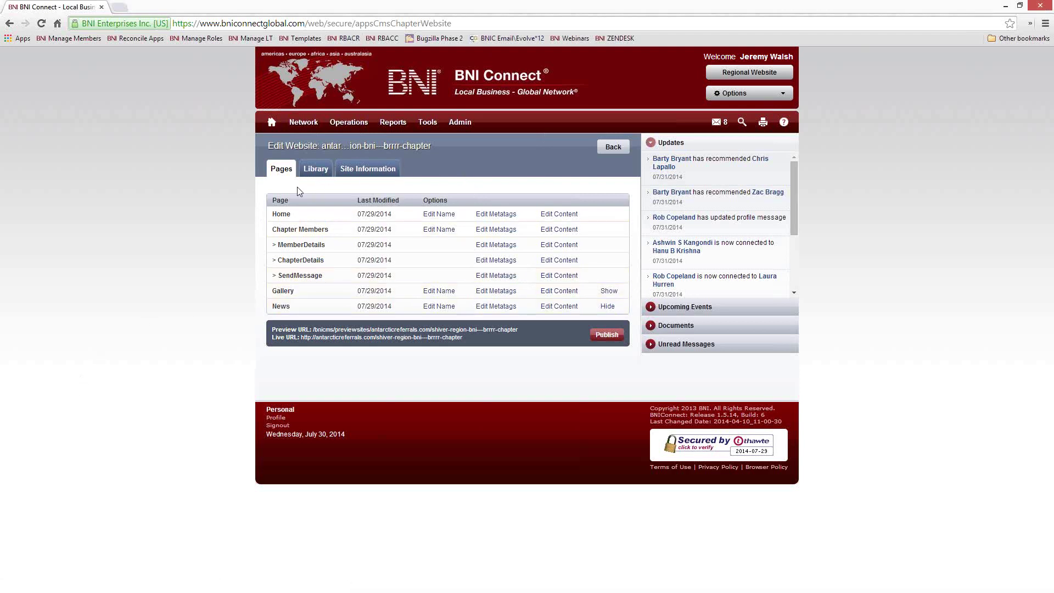
click(316, 170)
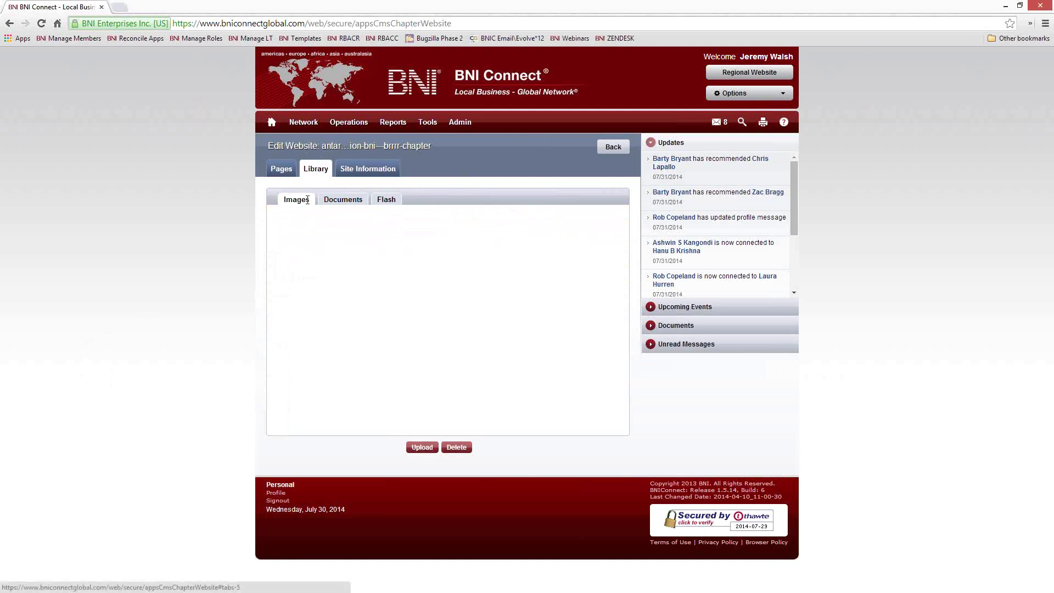
Step: Start a library upload and browse the computer for image files
click(422, 446)
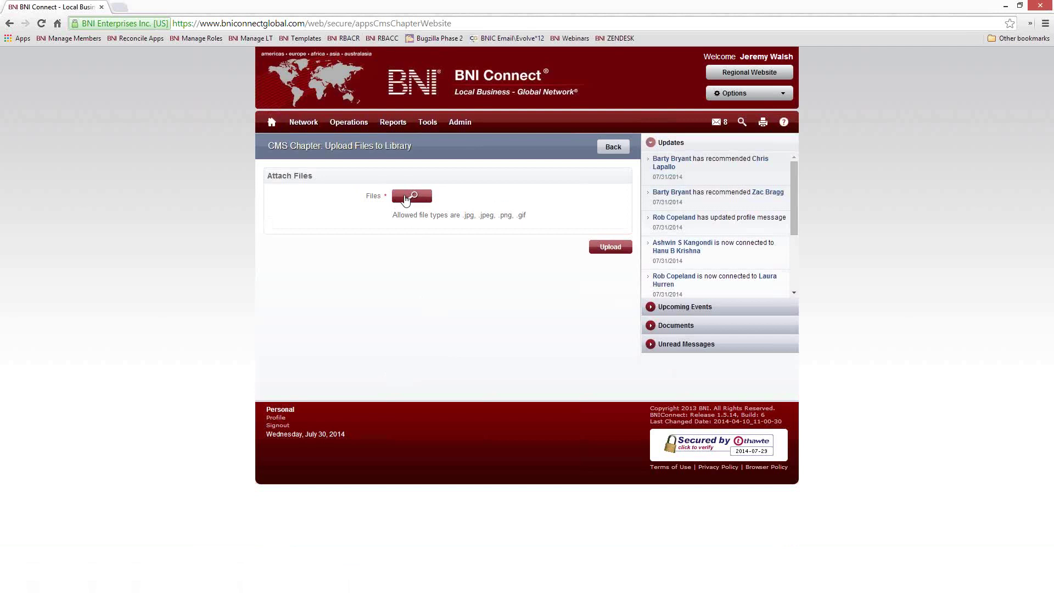
click(416, 196)
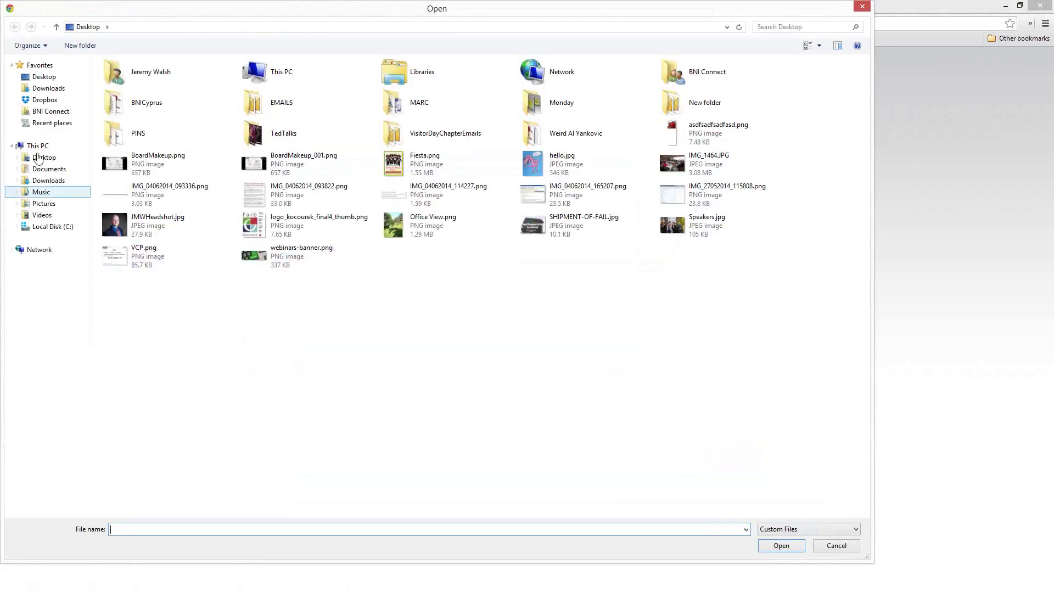
Step: Attach Official-BNI-Logo-Pan506-2010.jpg, traffic-light-all.jpg and gcsc.png from Dropbox > TRCLogos
click(45, 100)
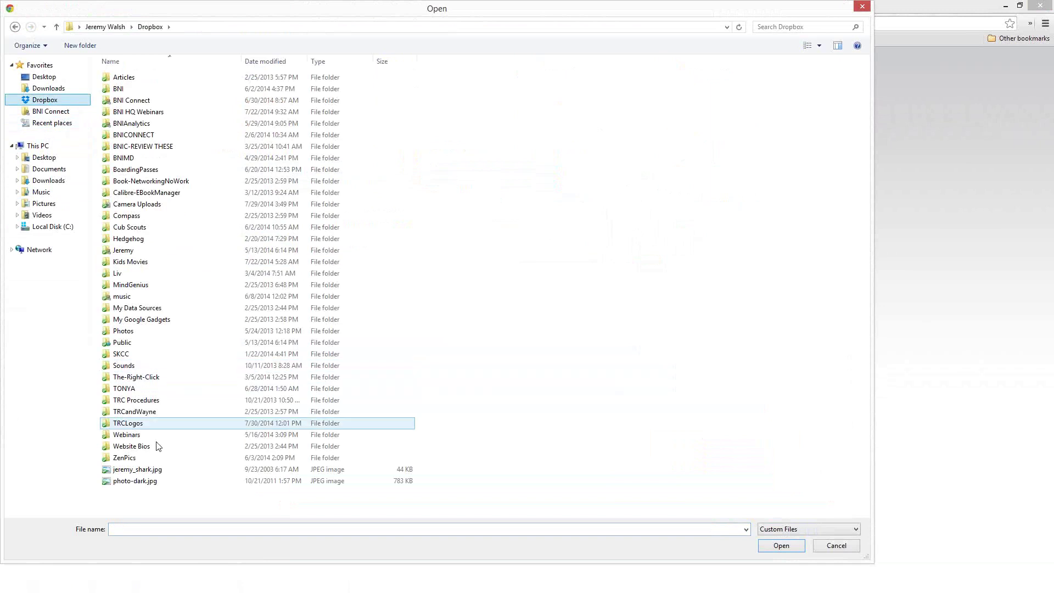
double_click(145, 422)
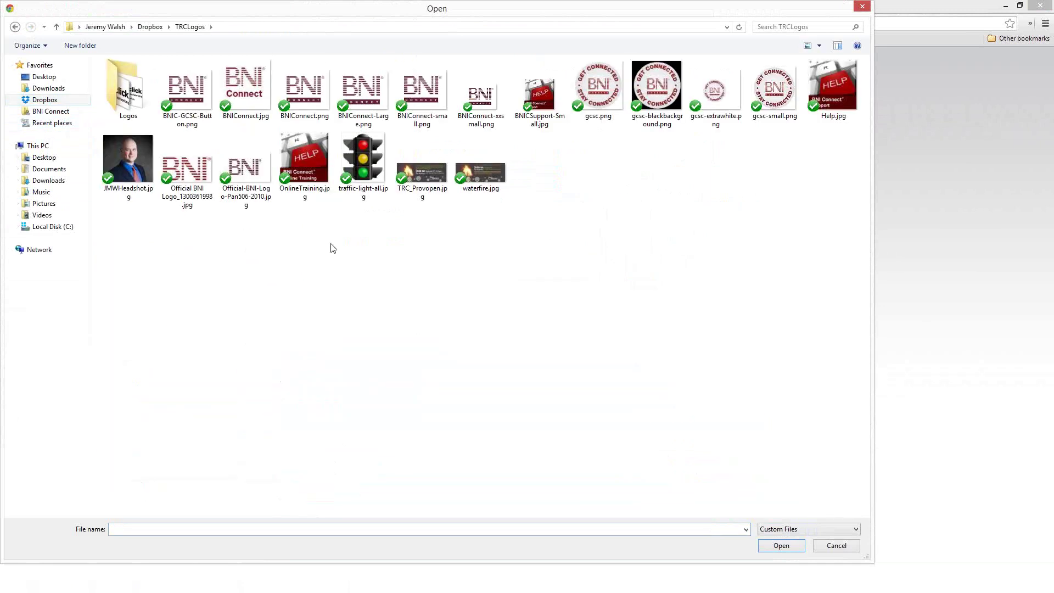
click(260, 199)
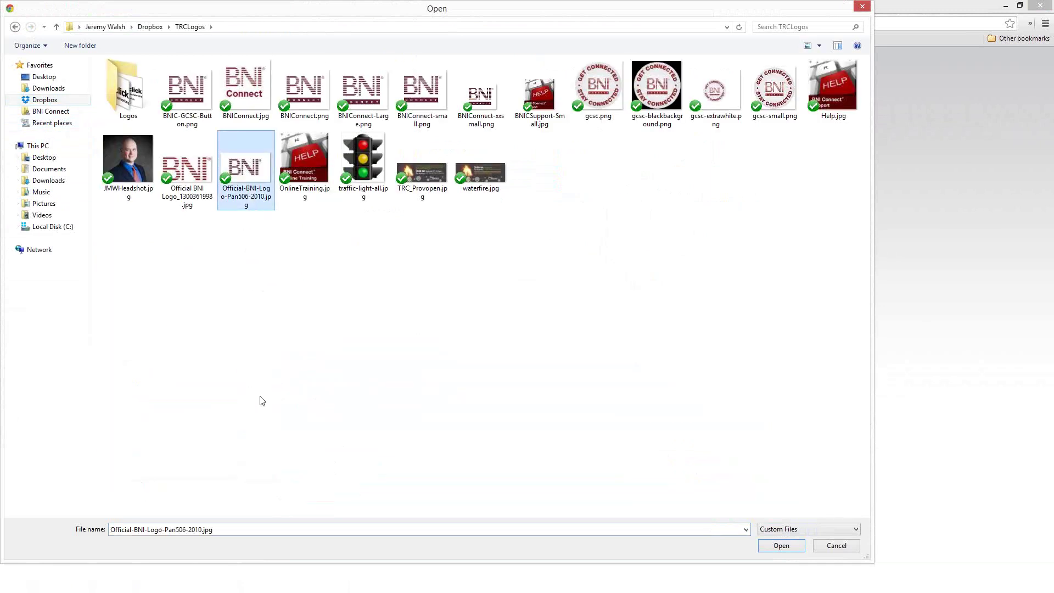
ctrl+click(361, 180)
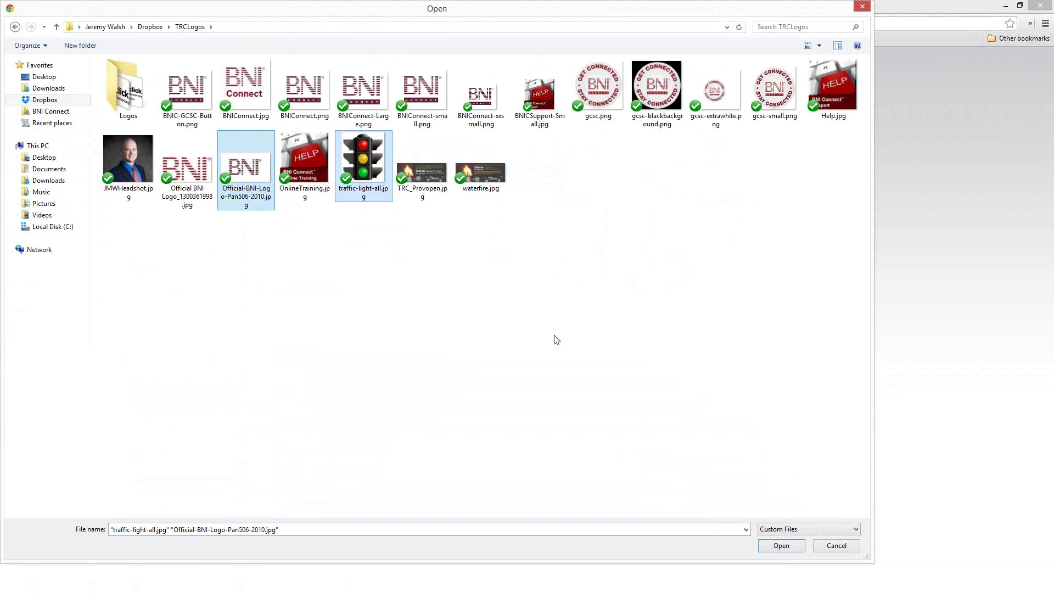
ctrl+click(595, 96)
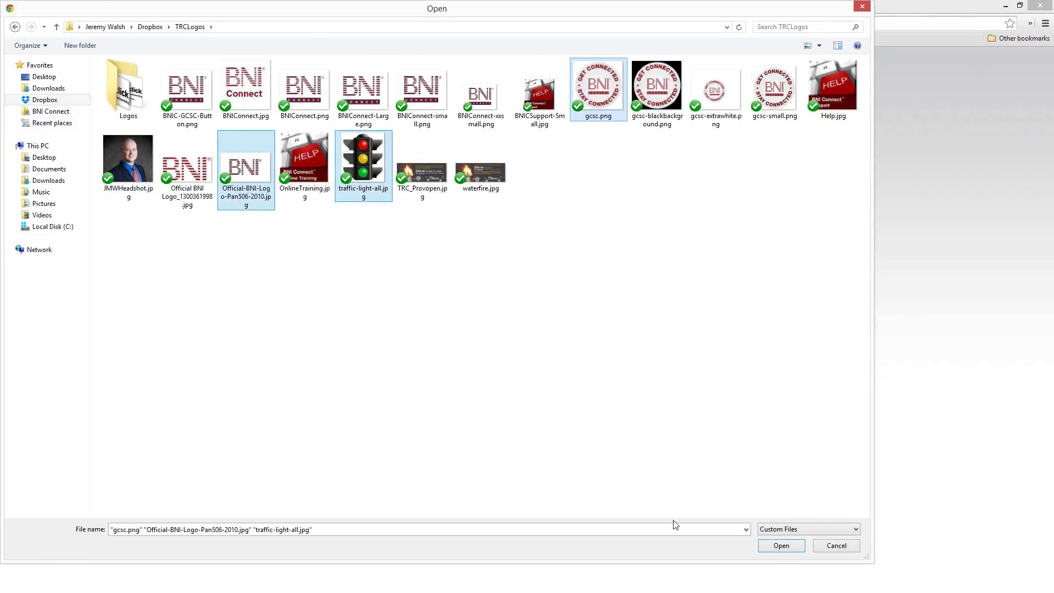
click(781, 545)
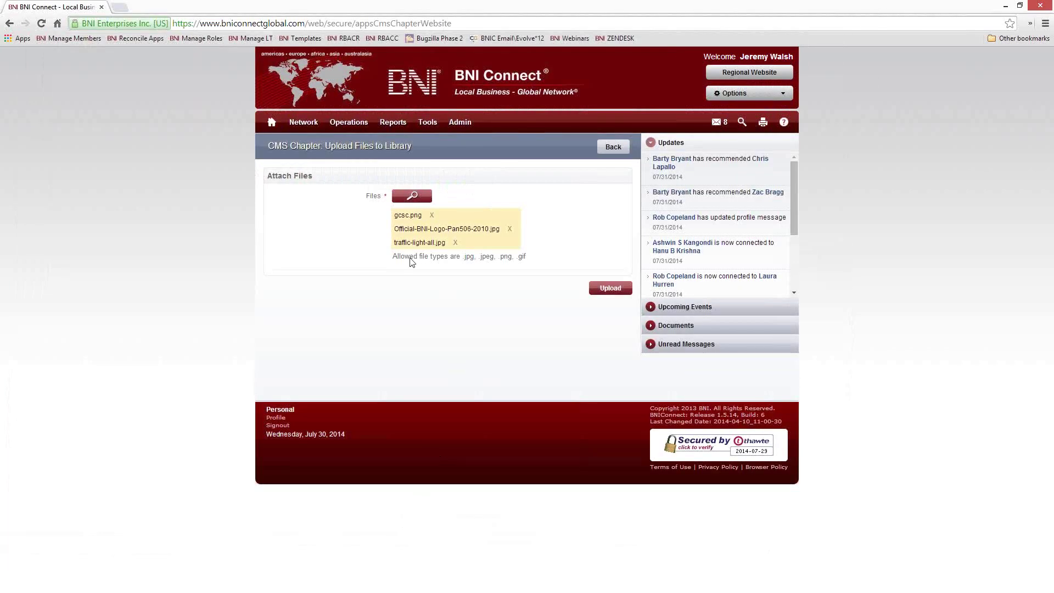
Step: Upload the three images, then check the library's Images, Documents and Flash sub-tabs
click(614, 291)
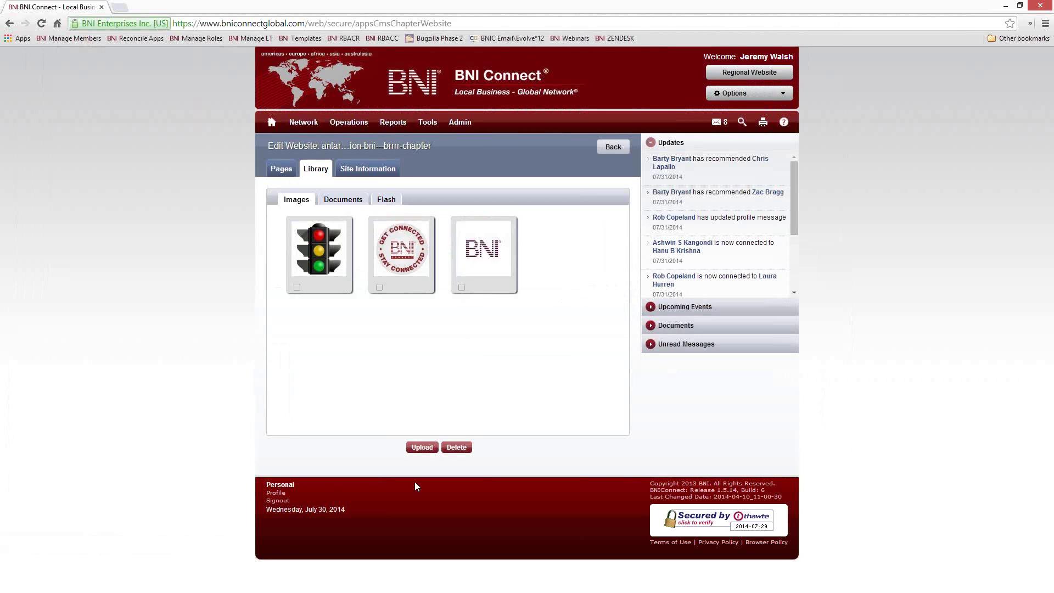
click(461, 286)
click(340, 201)
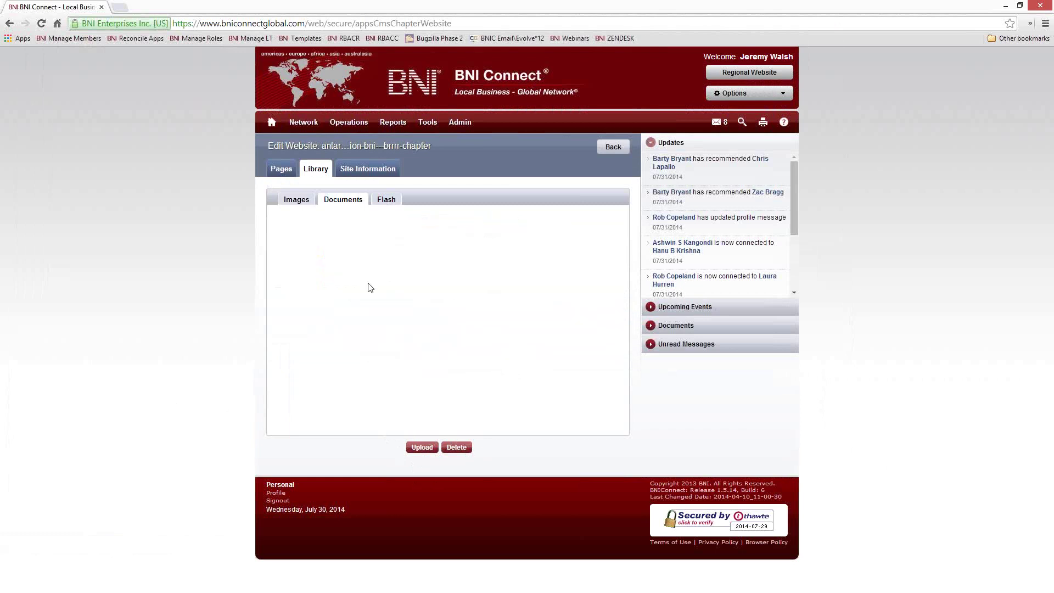
click(386, 201)
click(299, 200)
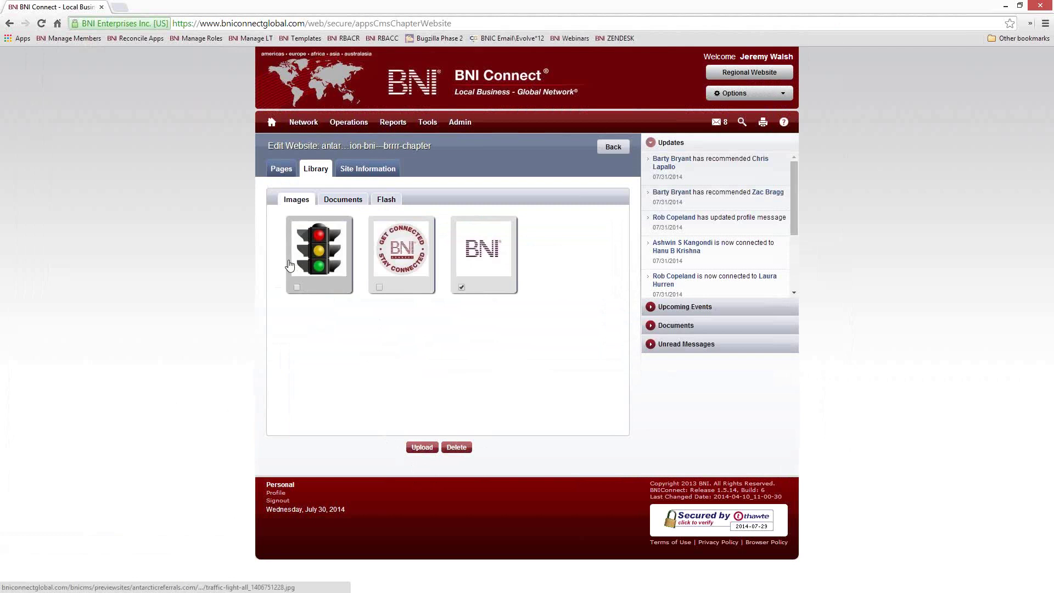
Step: Open Site Information and point out the Chapter Folder Name and the domain's folder part
click(365, 174)
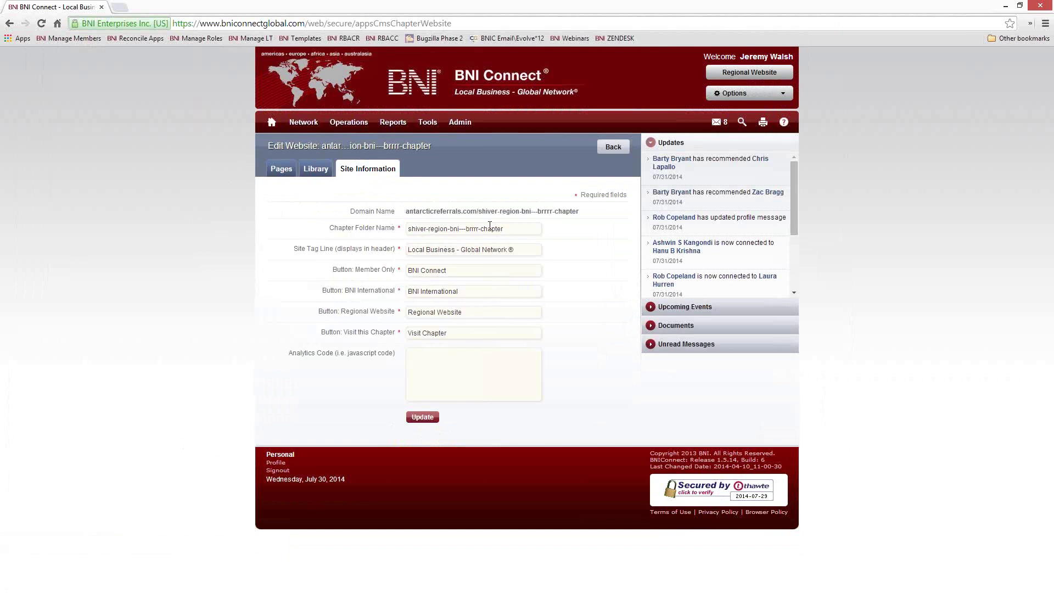
drag(329, 228, 397, 231)
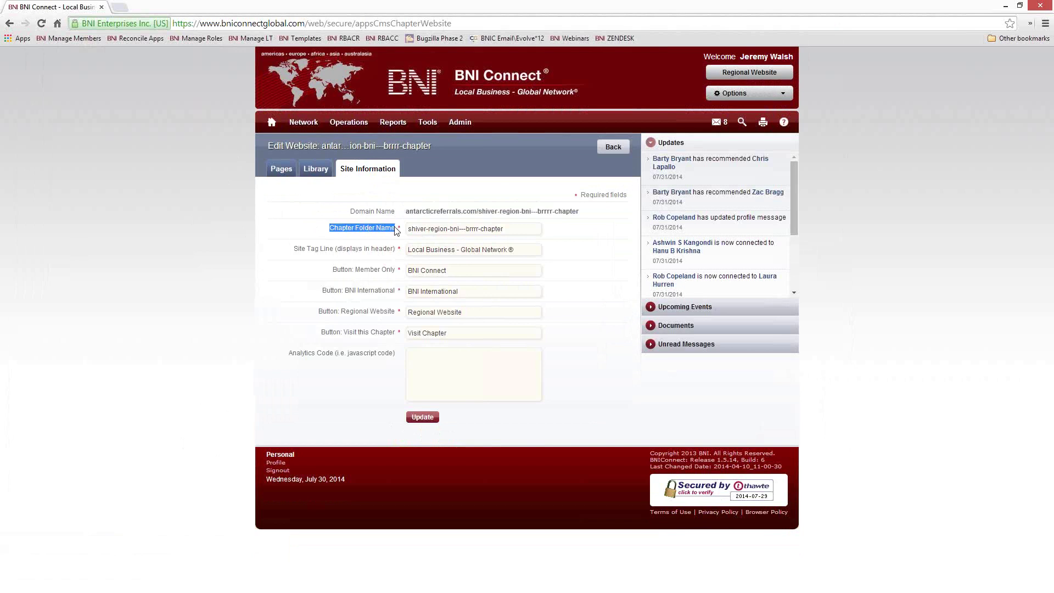
click(472, 231)
drag(586, 213, 479, 211)
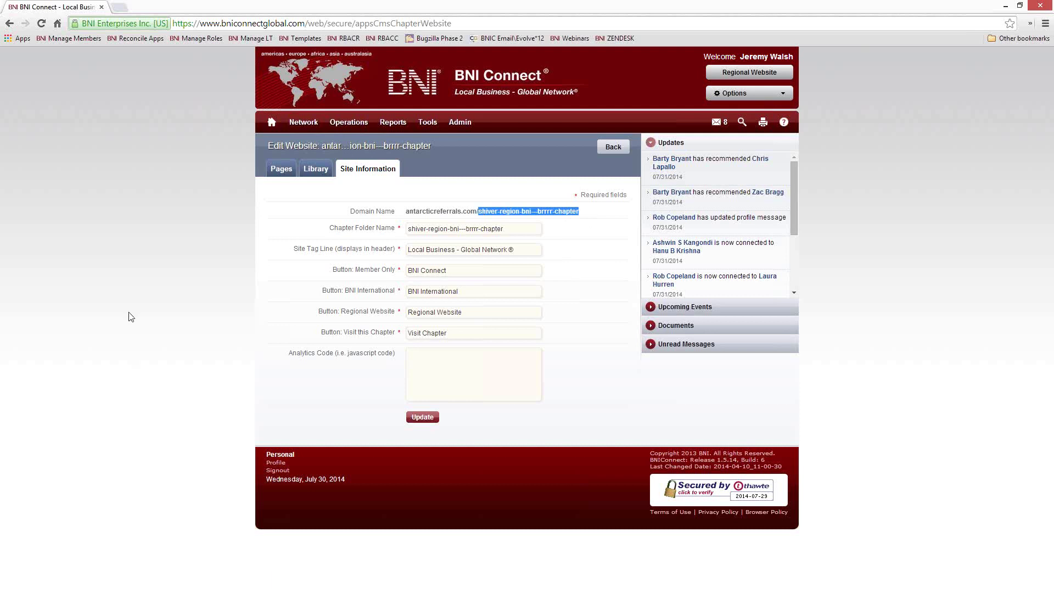
Step: Highlight the current folder name shiver-region-bni---brrrr-chapter without changing it
click(526, 229)
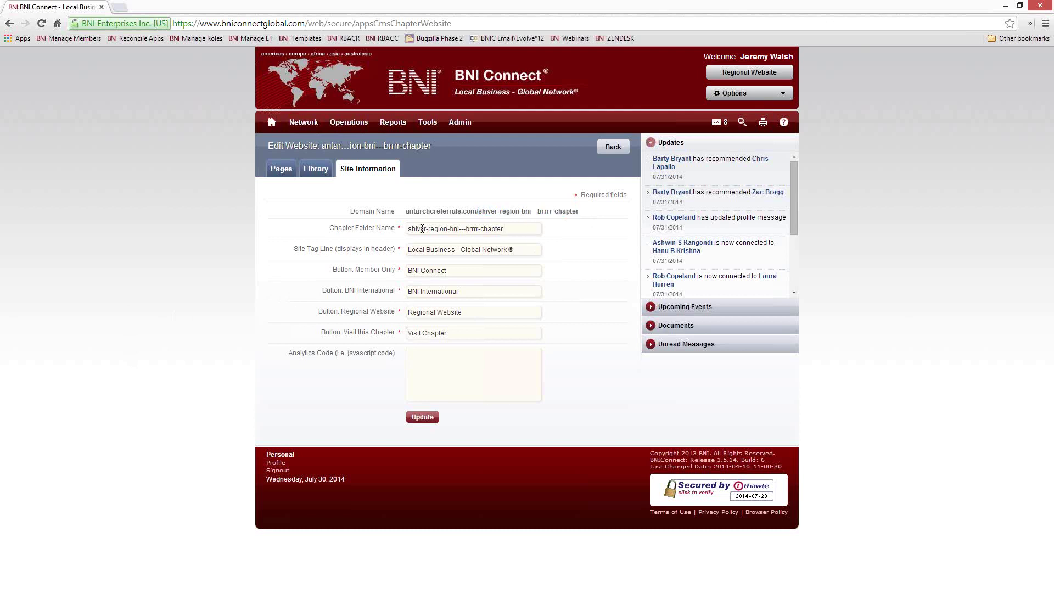
drag(408, 228, 507, 226)
click(462, 230)
drag(502, 228, 348, 231)
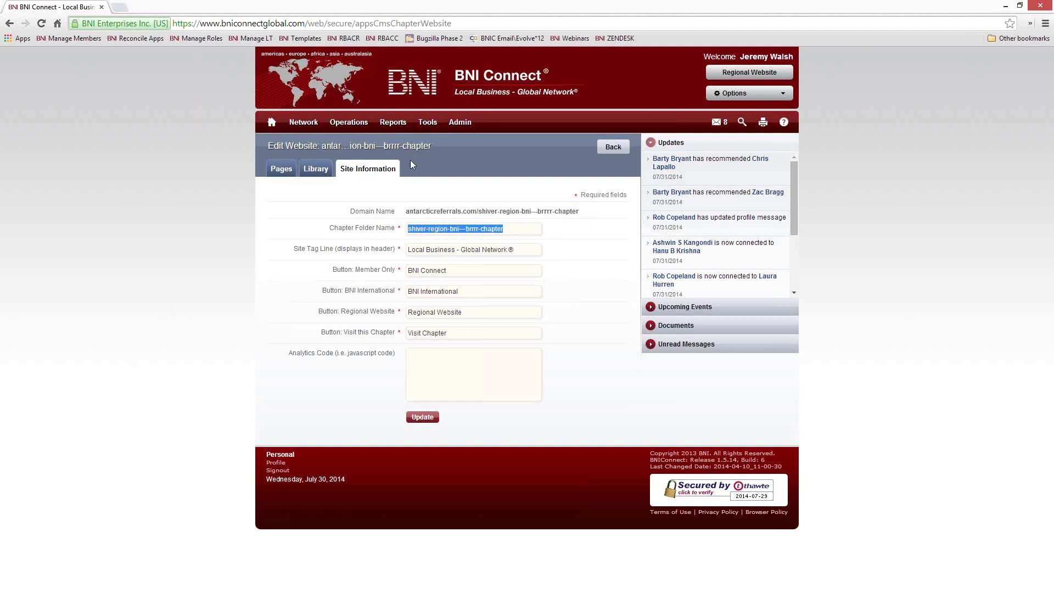
click(449, 230)
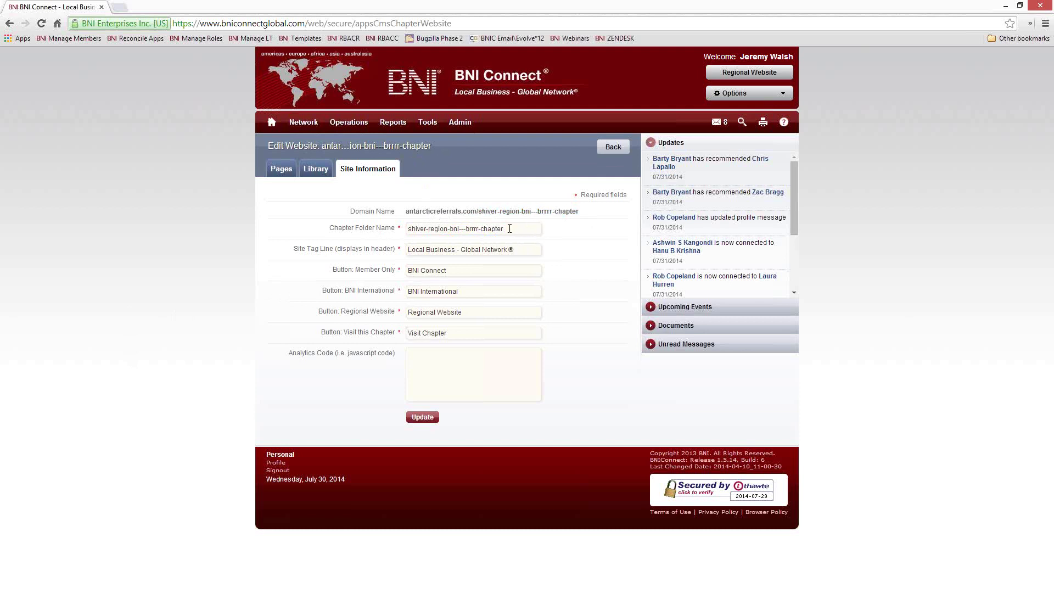
Step: Replace the Chapter Folder Name value with 'brrrchapter'
drag(509, 229, 384, 229)
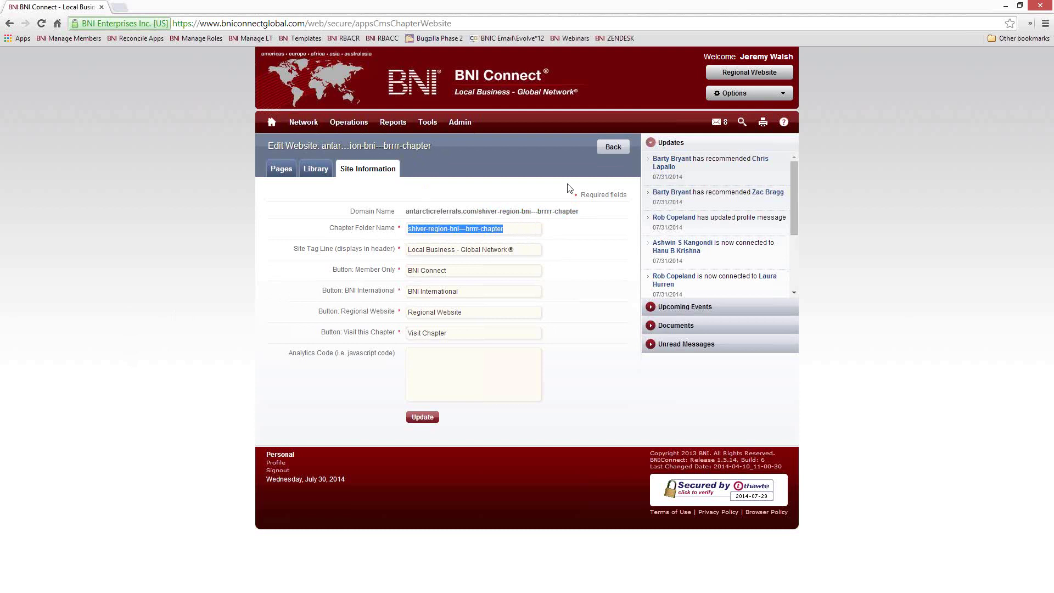
text(brrr)
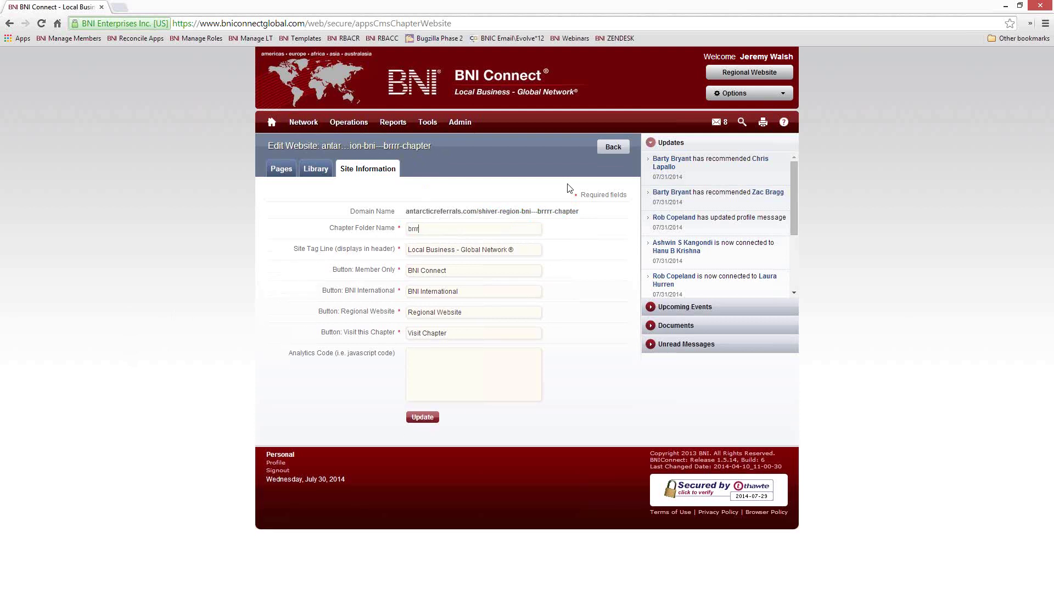
text(chapter)
click(456, 357)
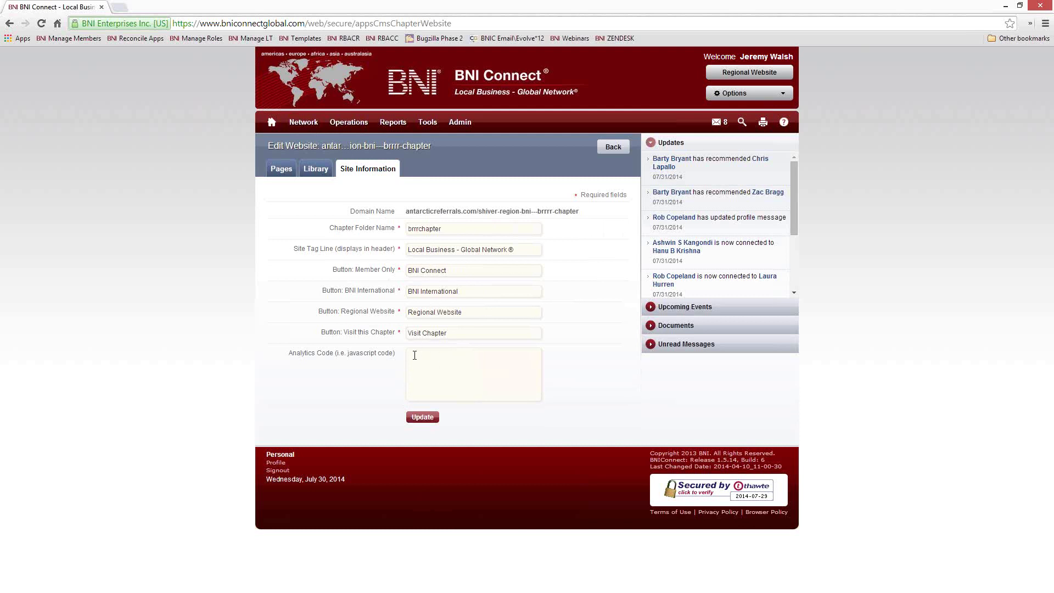
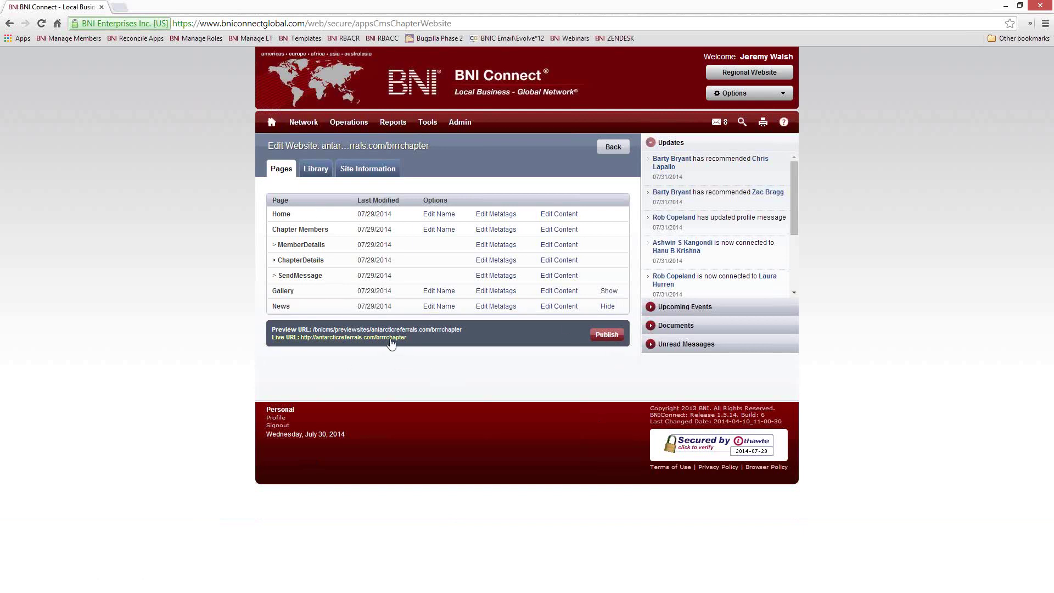
Step: Publish the chapter website and open its Preview URL
click(606, 335)
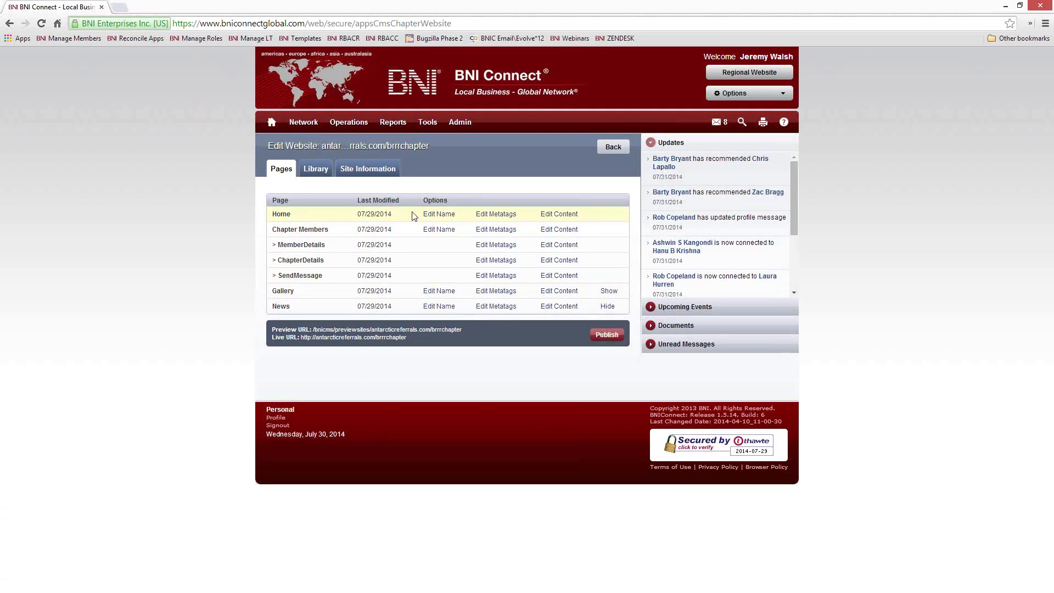
double_click(282, 214)
click(326, 335)
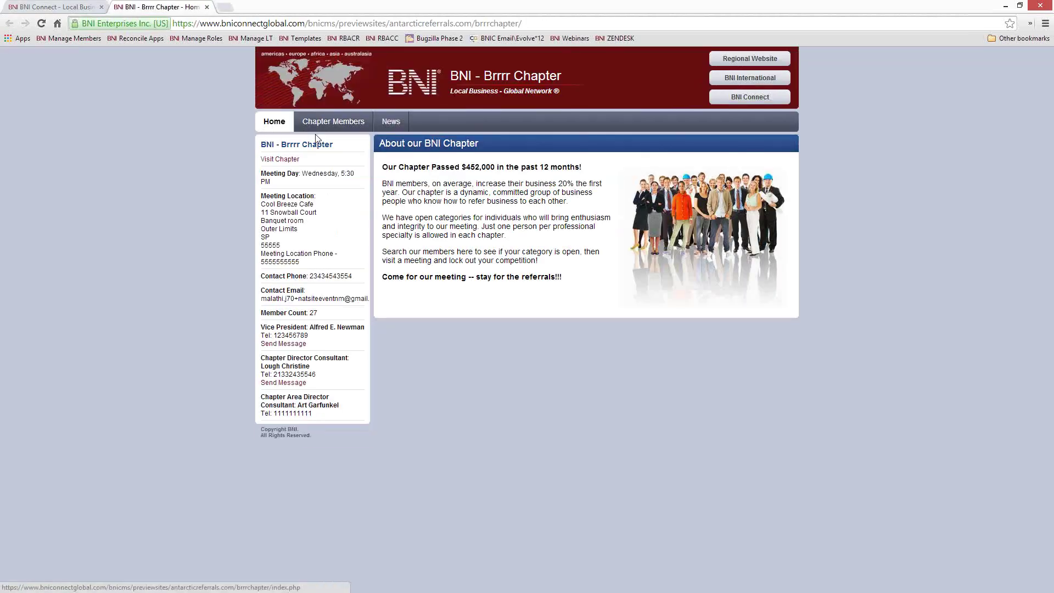
Step: Browse the preview's Chapter Members, News and Home pages, then go back to the editor
click(335, 127)
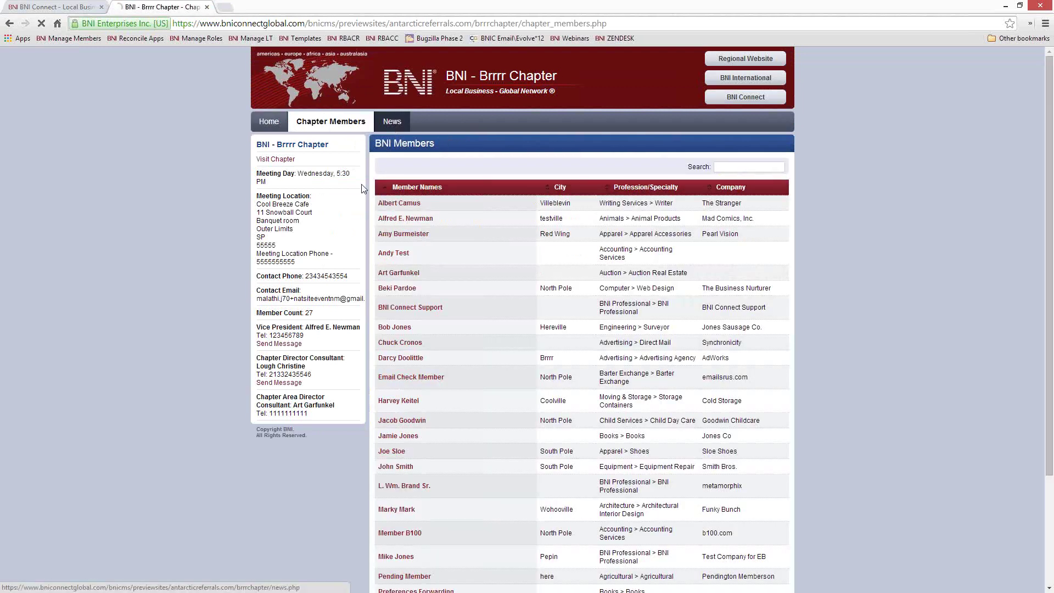
click(390, 123)
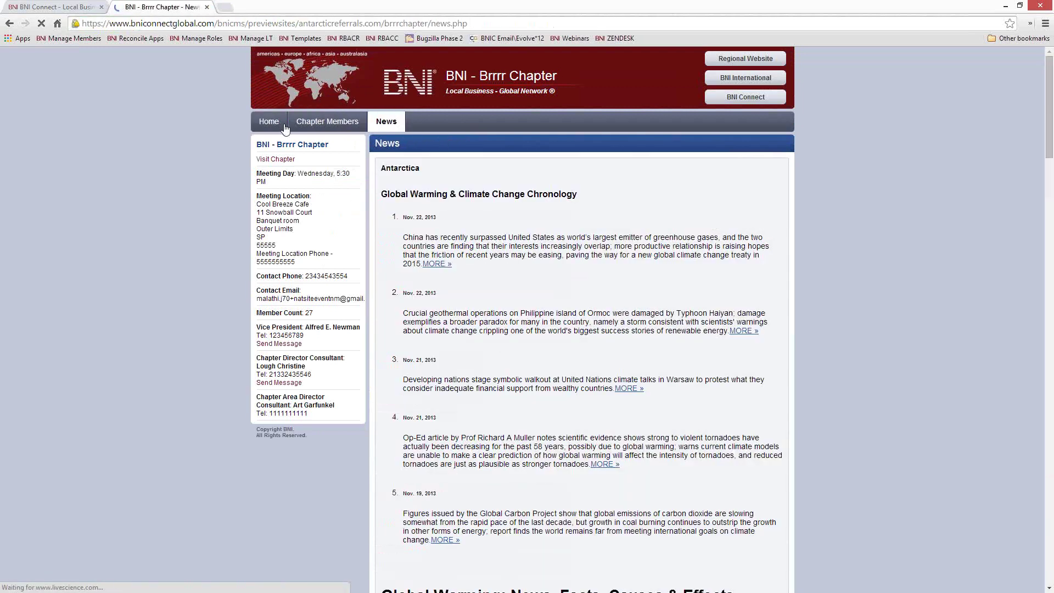
click(263, 121)
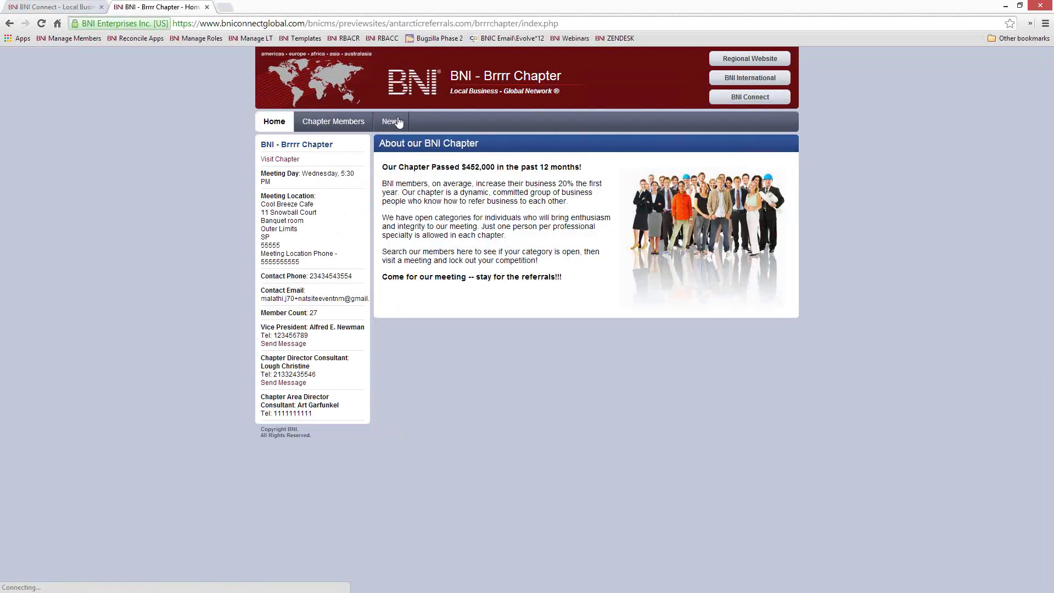
click(26, 6)
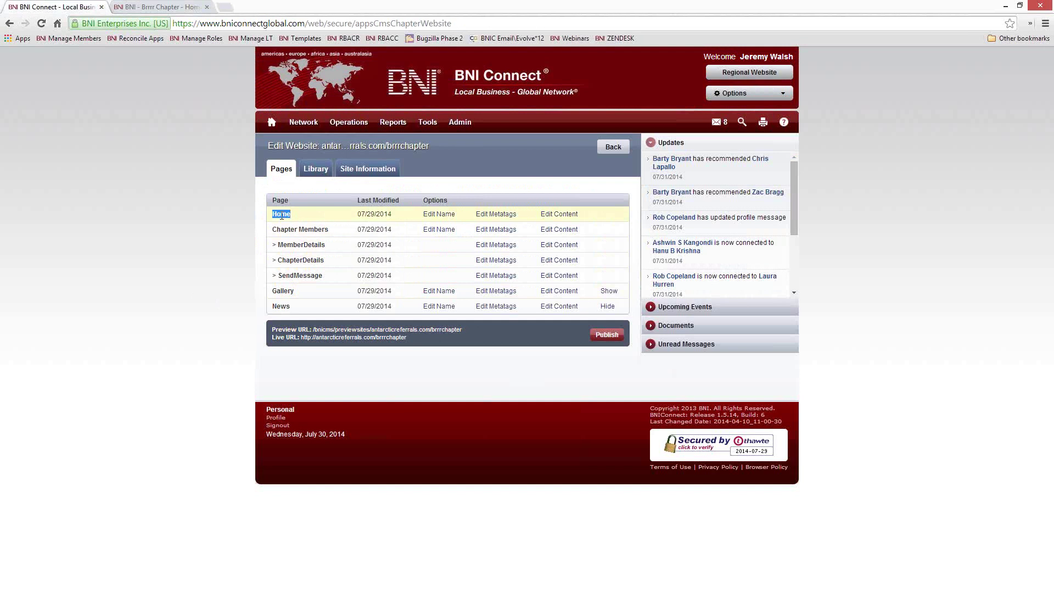
click(439, 214)
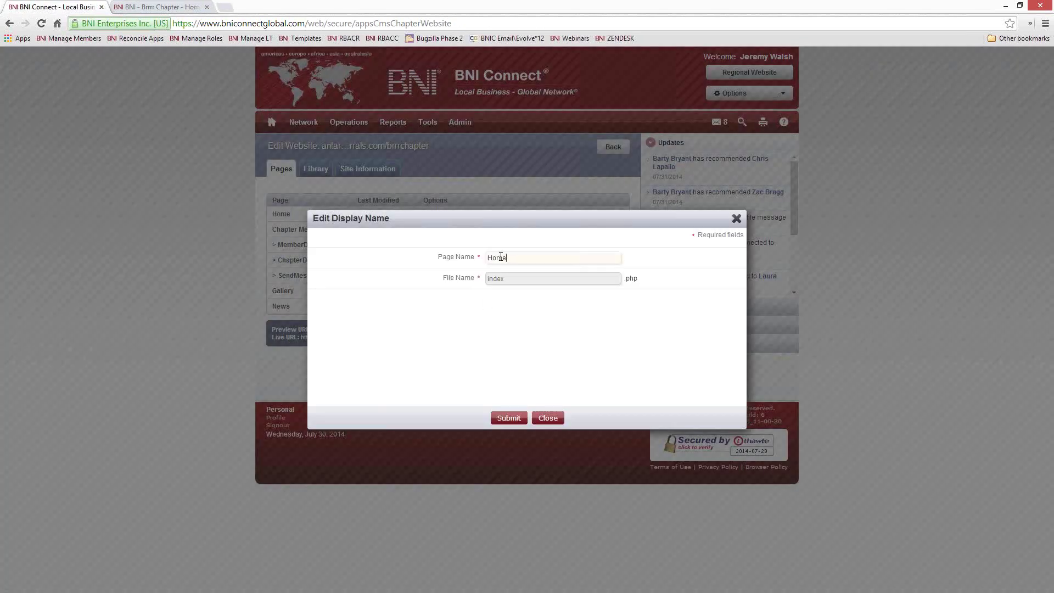
Step: Rename the Home page to 'Our Chapter'
double_click(498, 256)
text(Our Chapter)
click(509, 419)
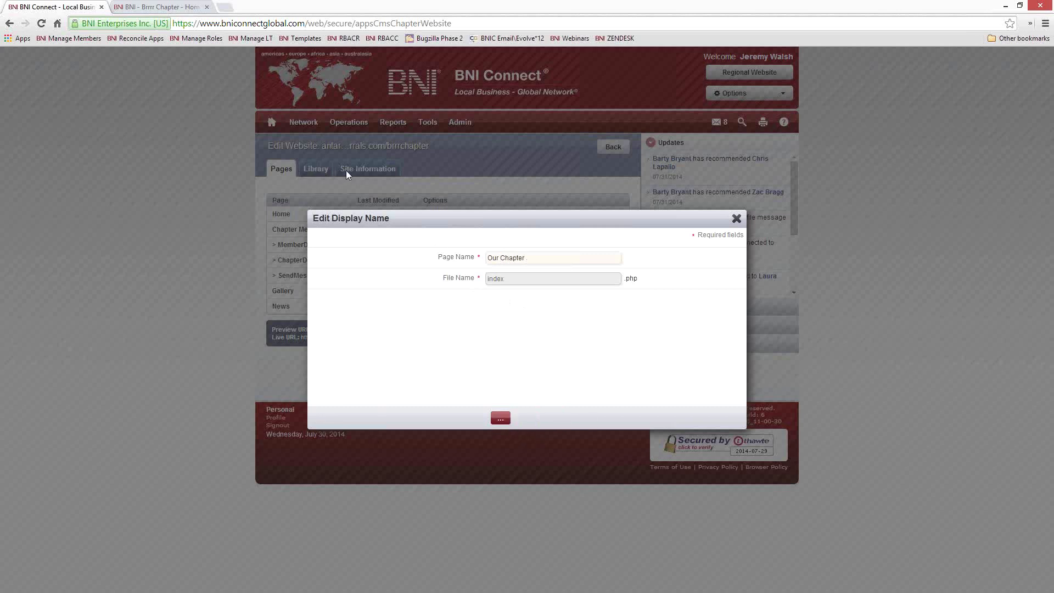
Step: Open a fresh preview to confirm the navigation now shows 'Our Chapter'
click(207, 7)
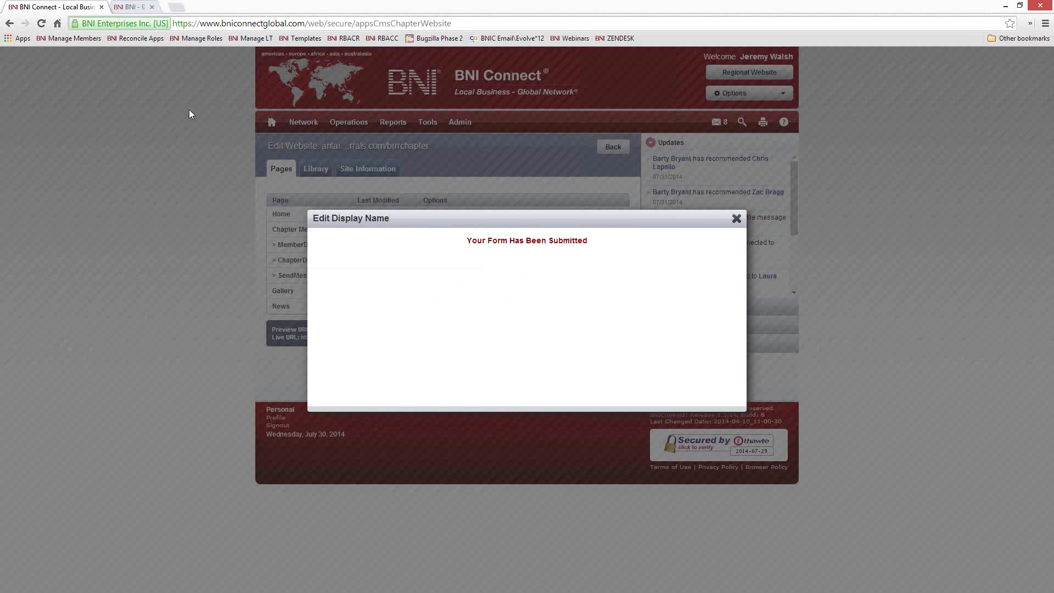
right_click(199, 188)
click(197, 372)
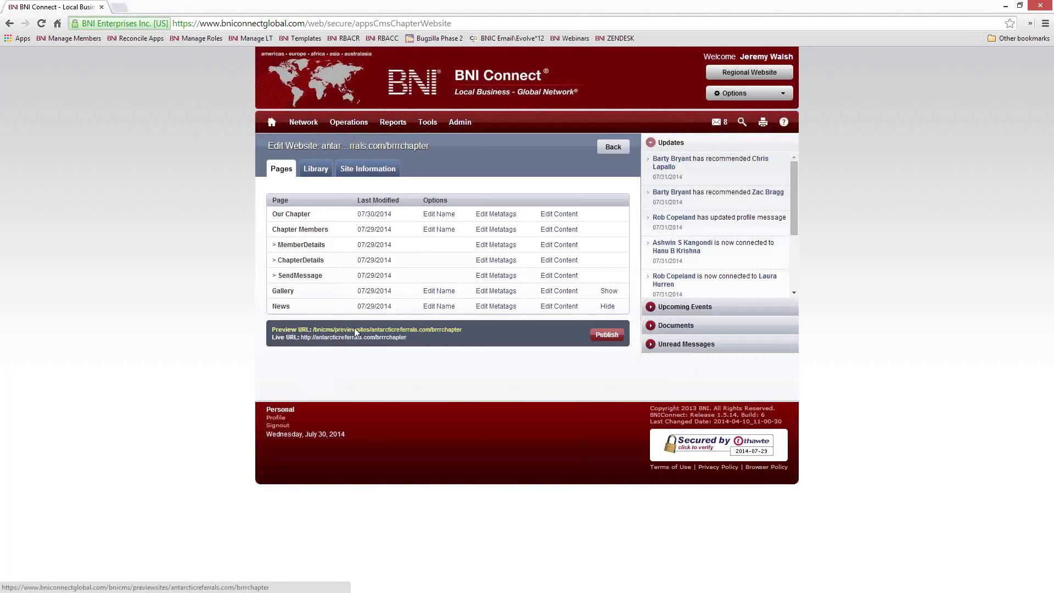
click(354, 327)
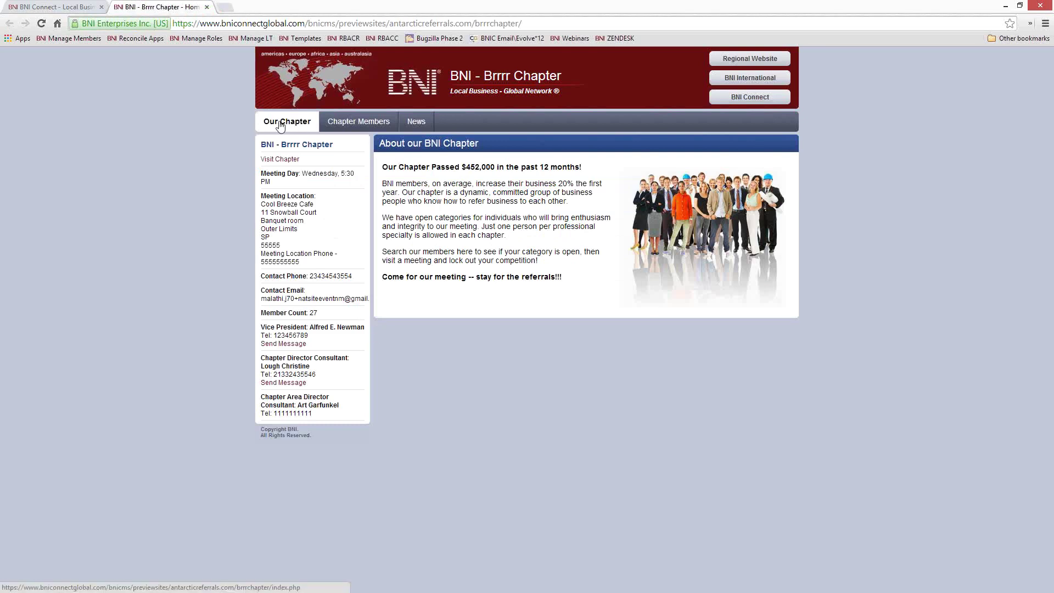
click(71, 7)
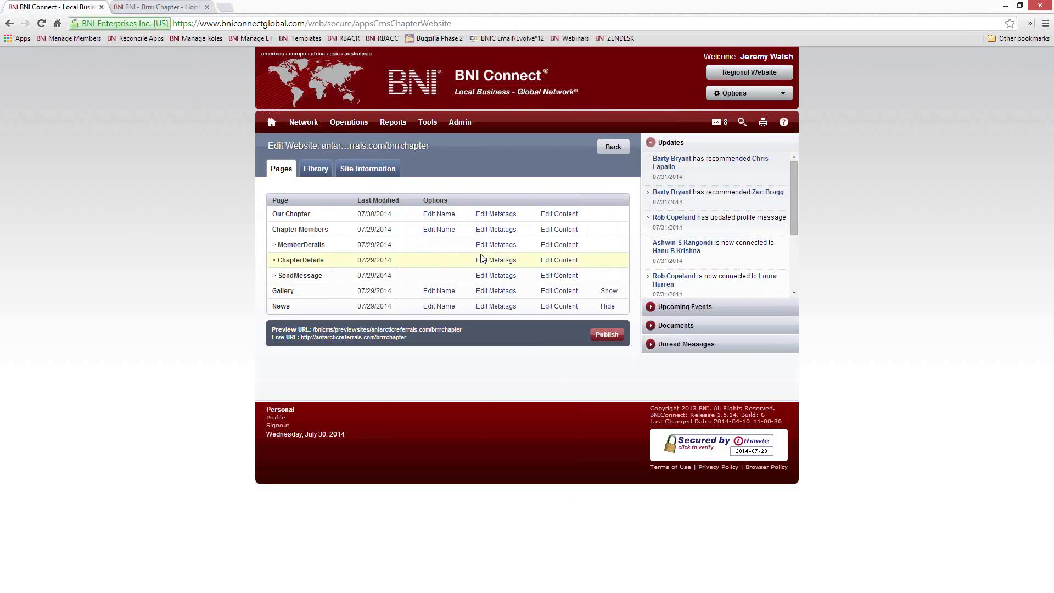
click(483, 215)
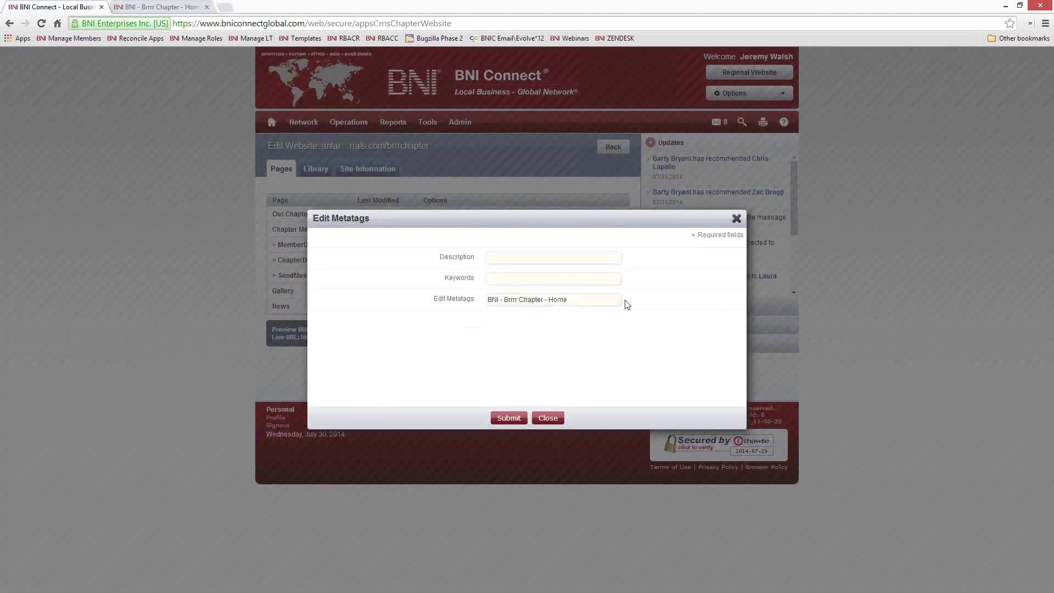
click(735, 219)
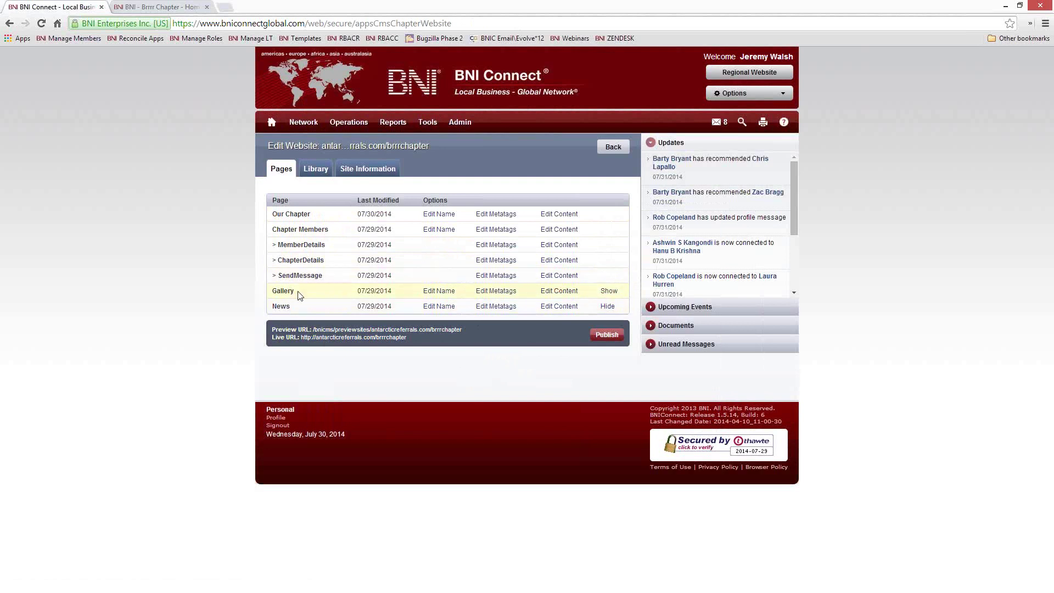
drag(292, 295, 278, 312)
click(164, 7)
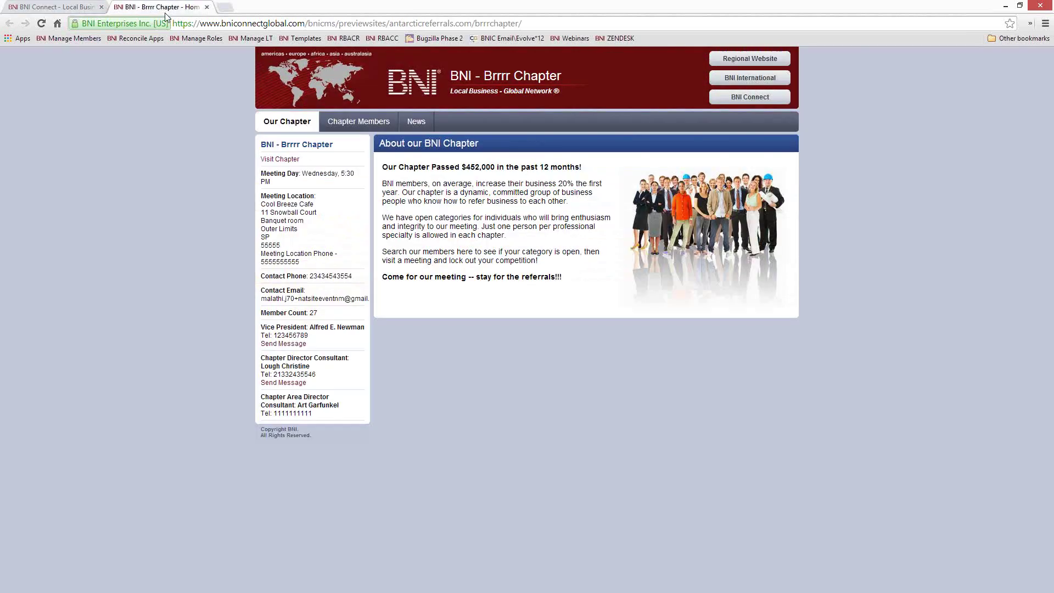
click(418, 123)
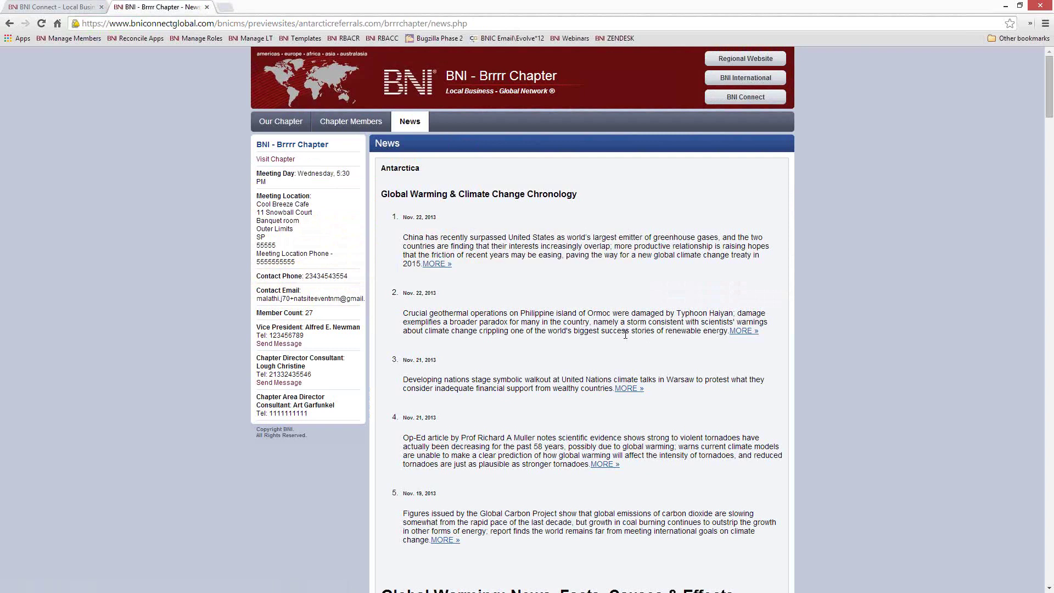
scroll(624, 333, down, 8)
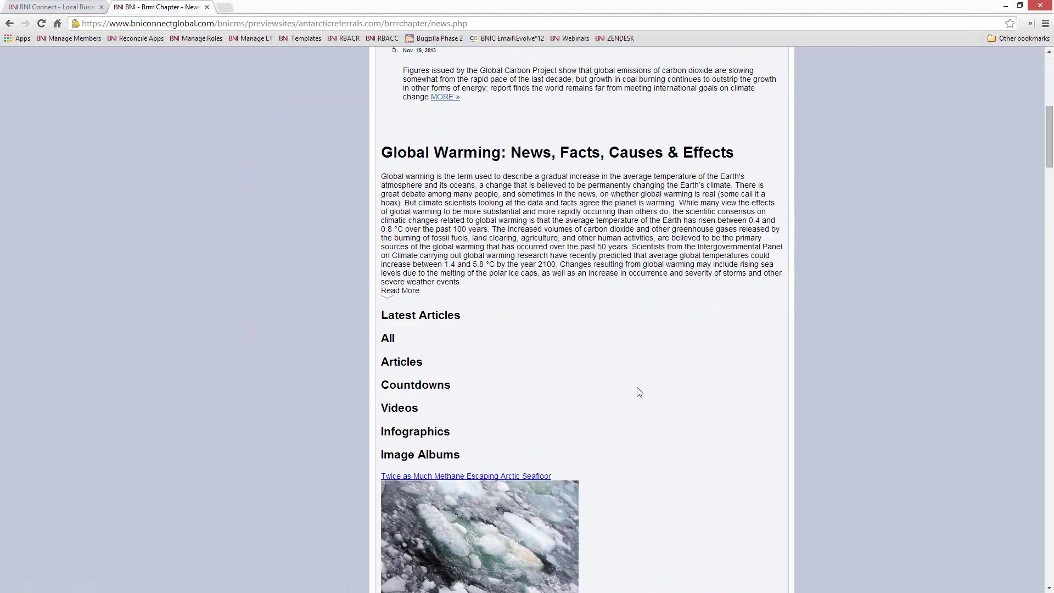
scroll(638, 392, down, 11)
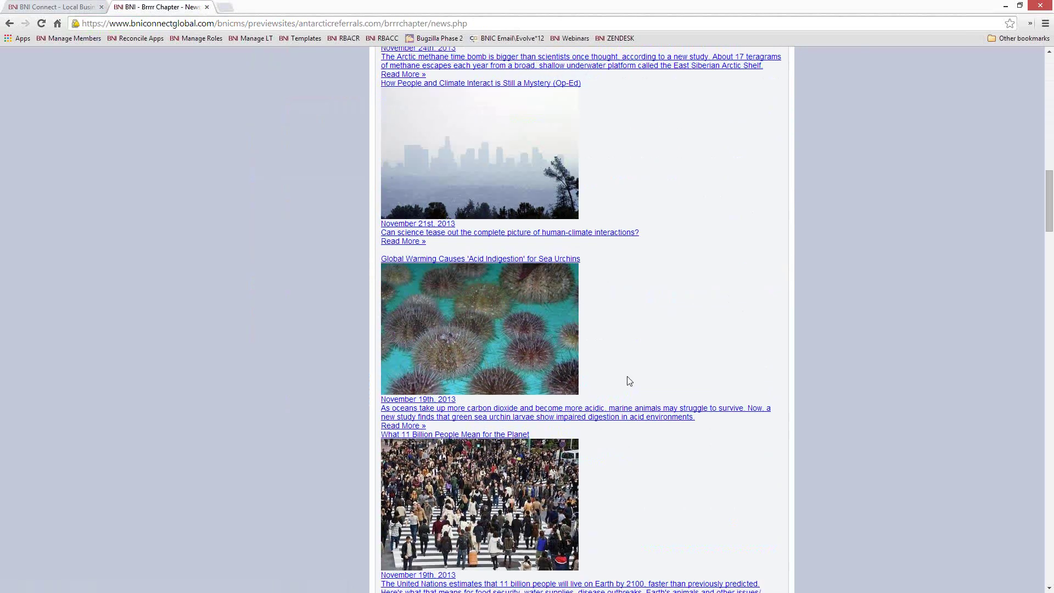
scroll(628, 381, down, 15)
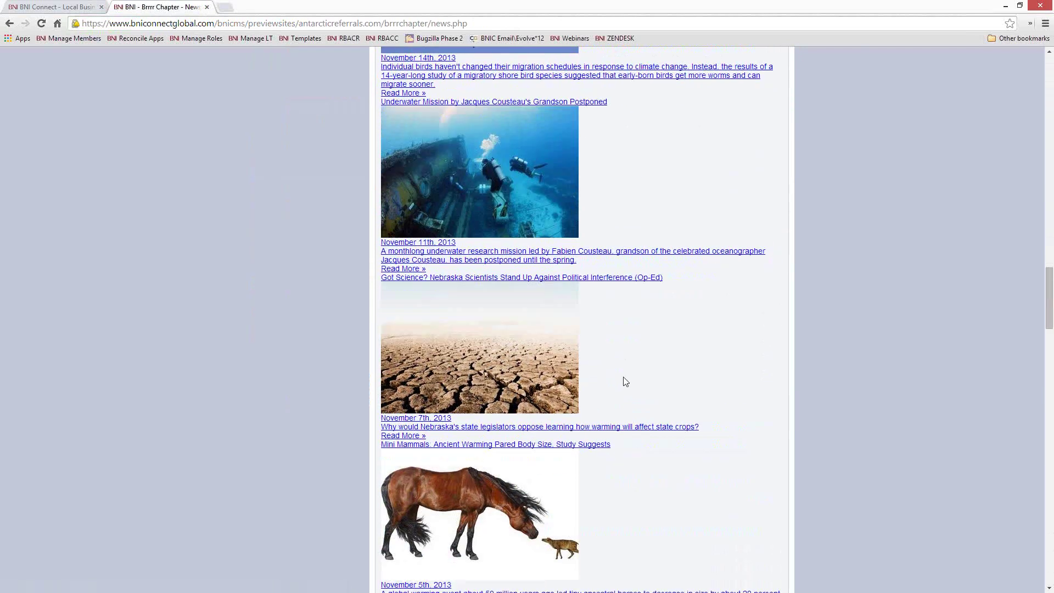
scroll(626, 382, down, 6)
scroll(625, 382, down, 11)
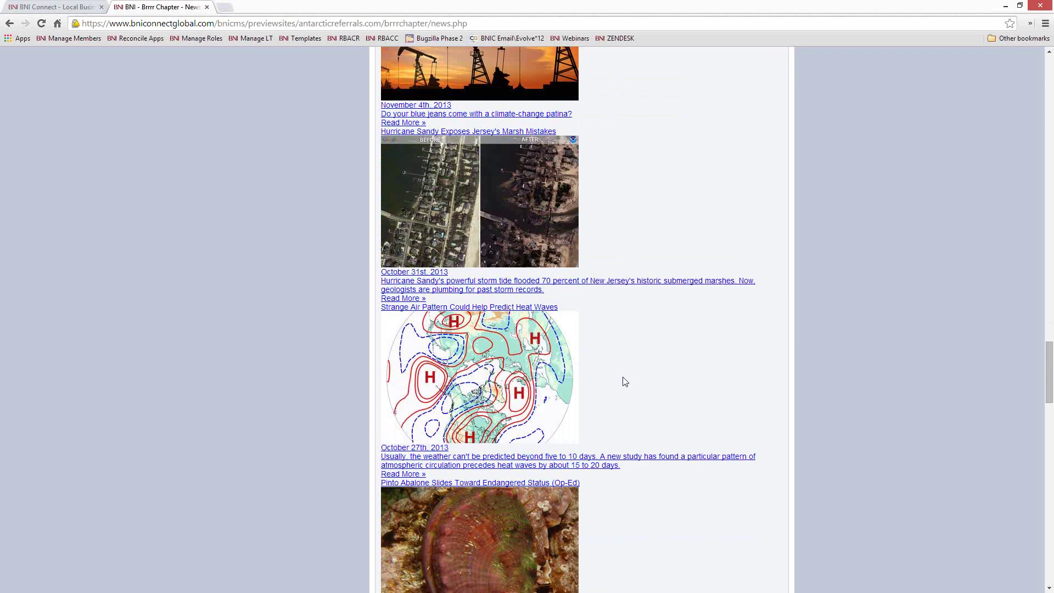
scroll(624, 378, down, 5)
scroll(617, 393, up, 20)
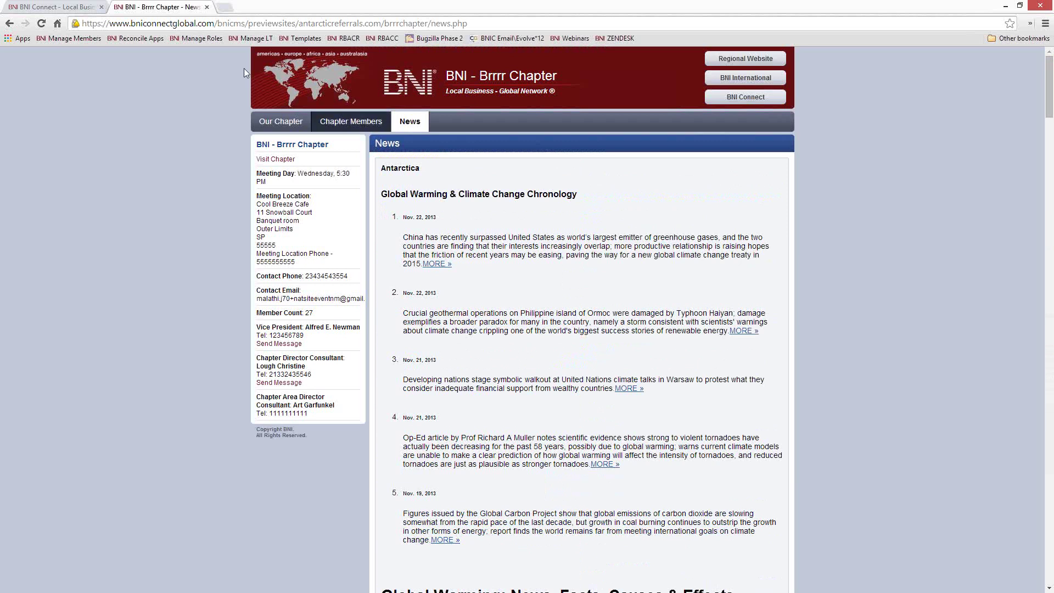
click(69, 8)
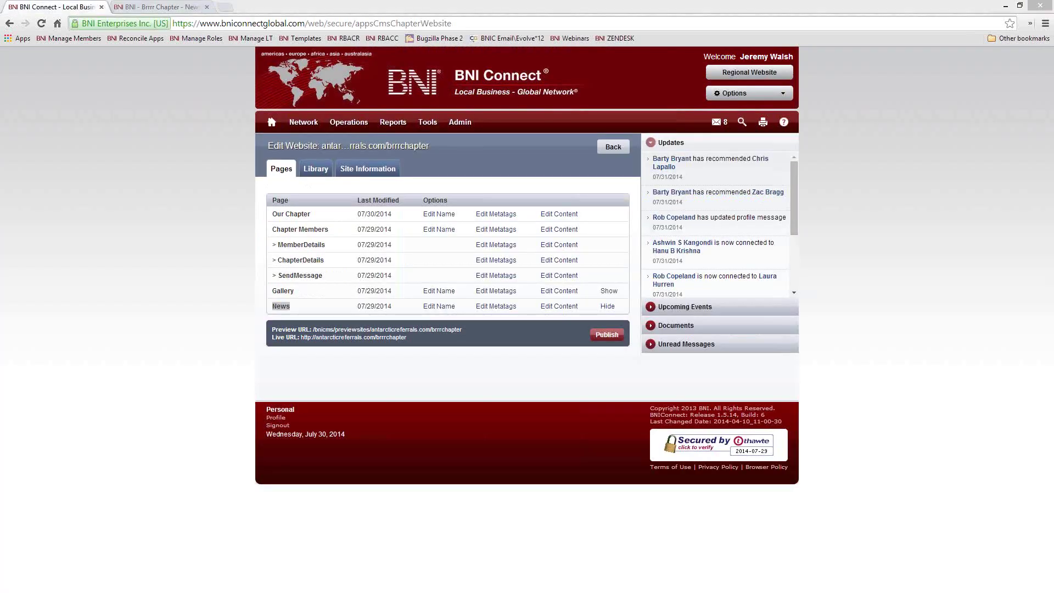
Step: Switch the Gallery page to shown on the site and open its empty album list
click(287, 288)
drag(301, 291, 281, 291)
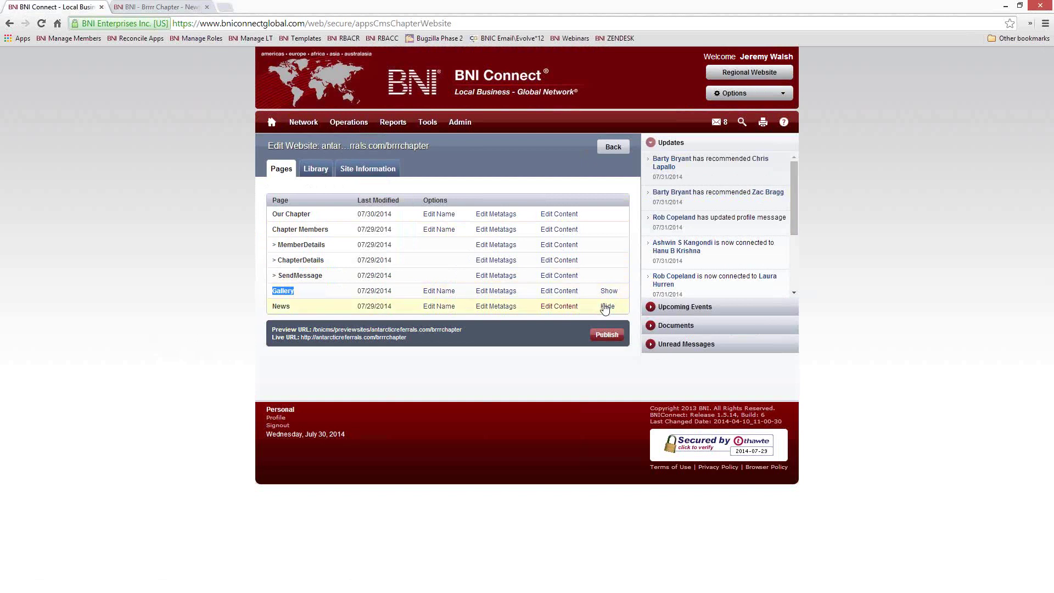
click(535, 299)
click(608, 292)
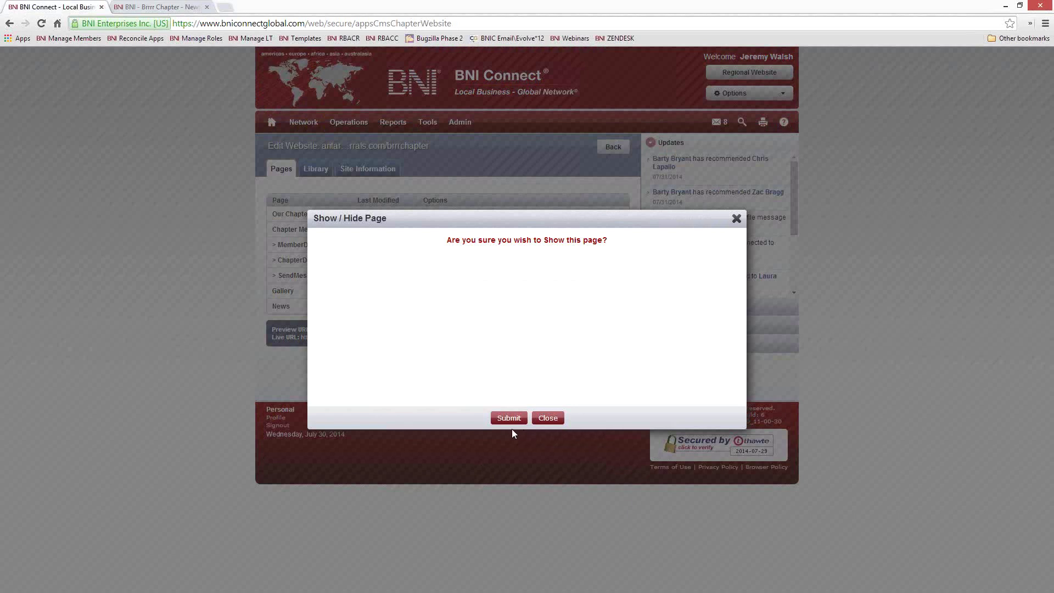
click(508, 419)
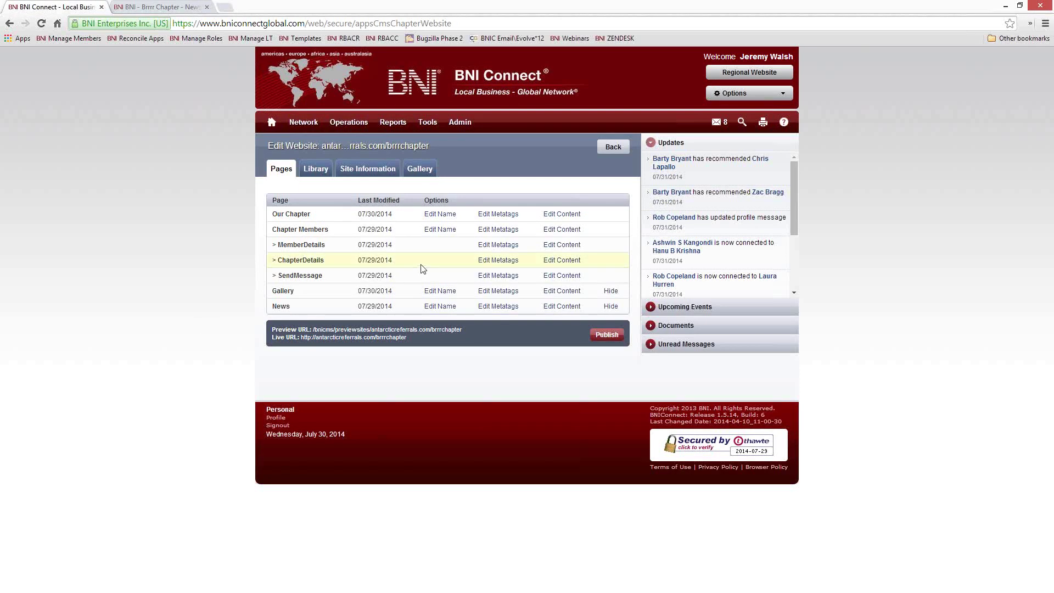
click(421, 171)
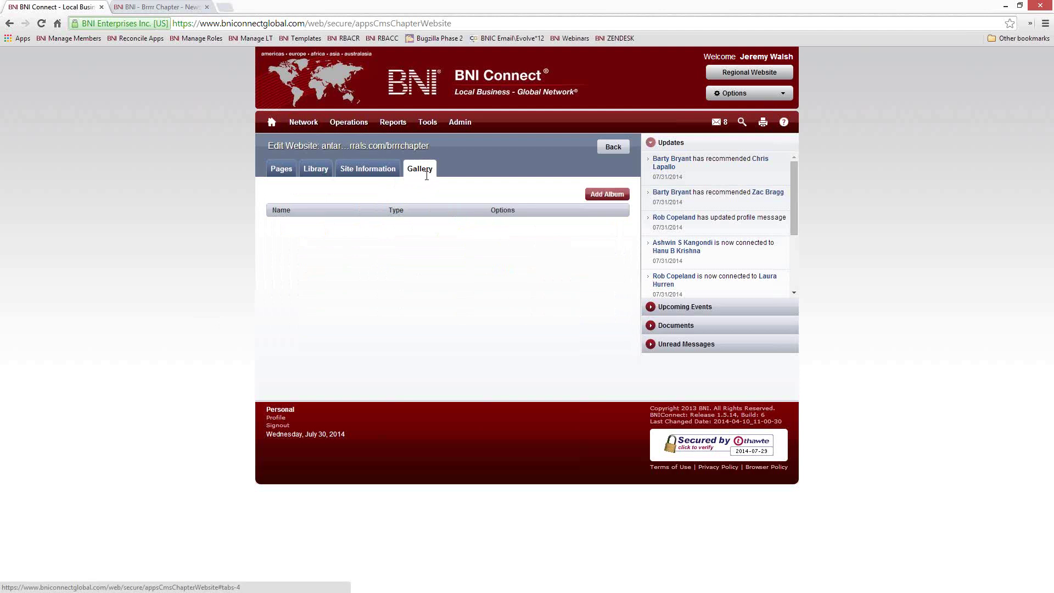
Step: Create a 'Pictures' album described 'Pictures and more' and open its photo list
click(607, 196)
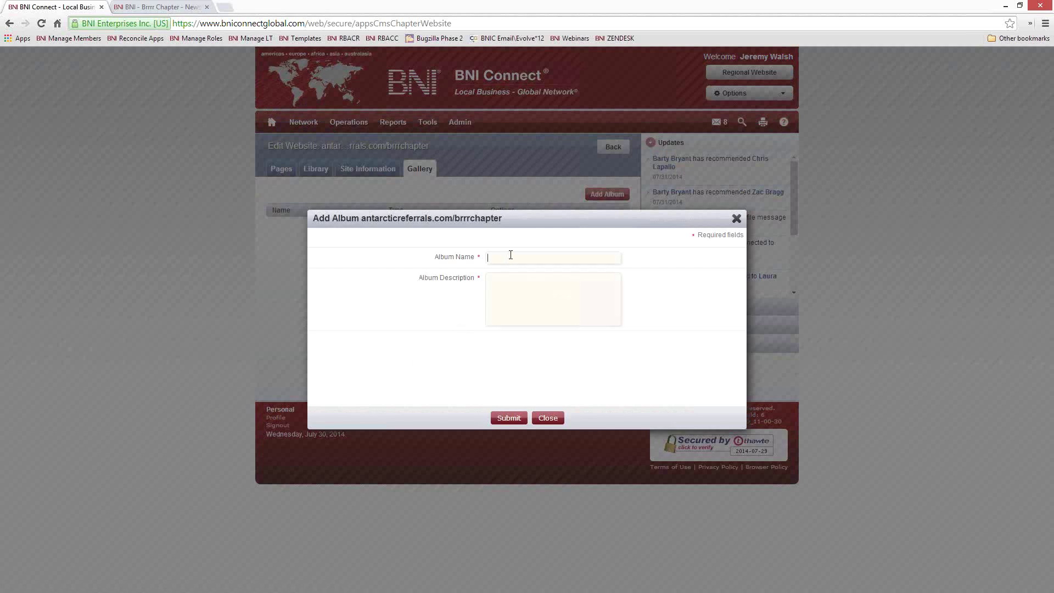
text(Pictures)
key(Tab)
text(Pi)
click(509, 418)
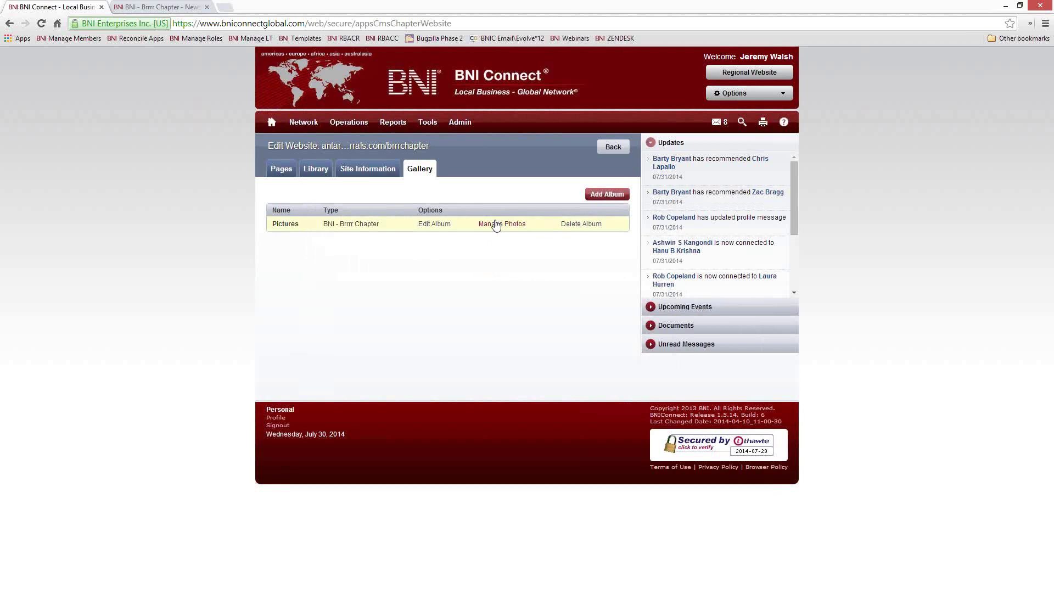
click(496, 224)
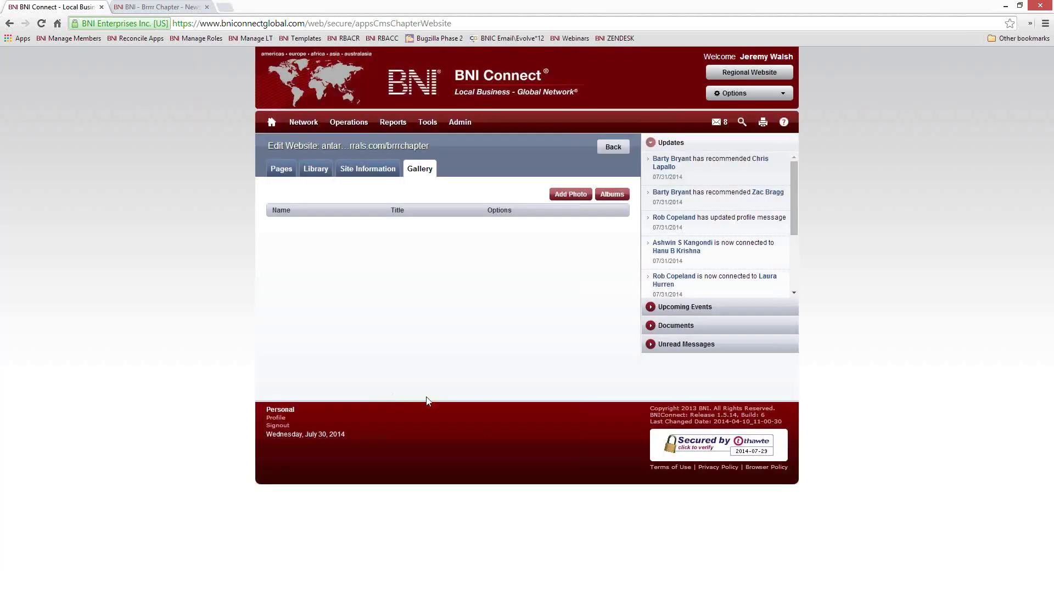
Step: Add JMWHeadshot.jpg from the TRCLogos folder to the Pictures album
click(572, 196)
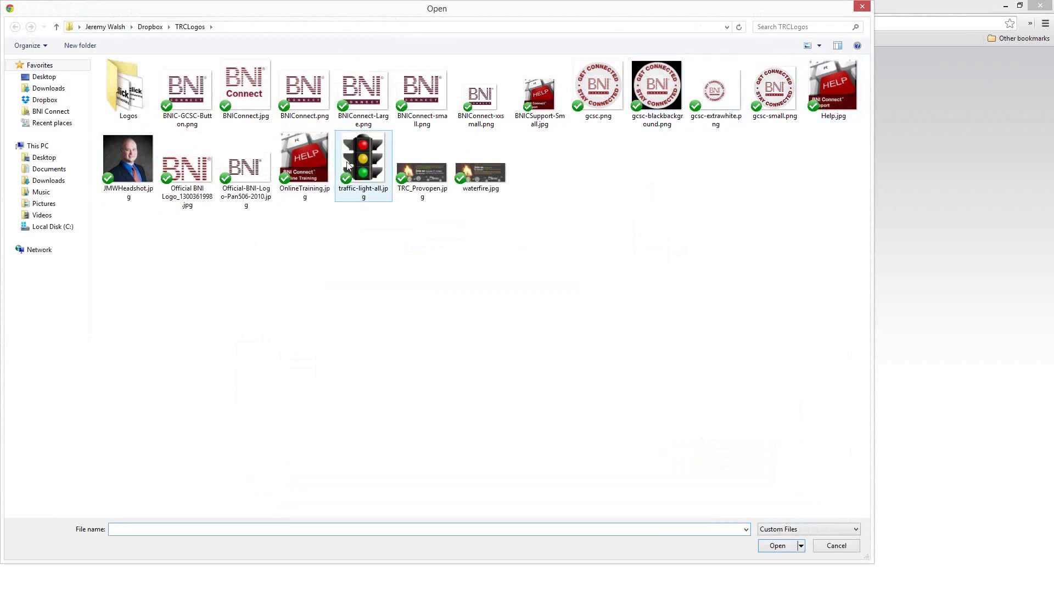
double_click(128, 159)
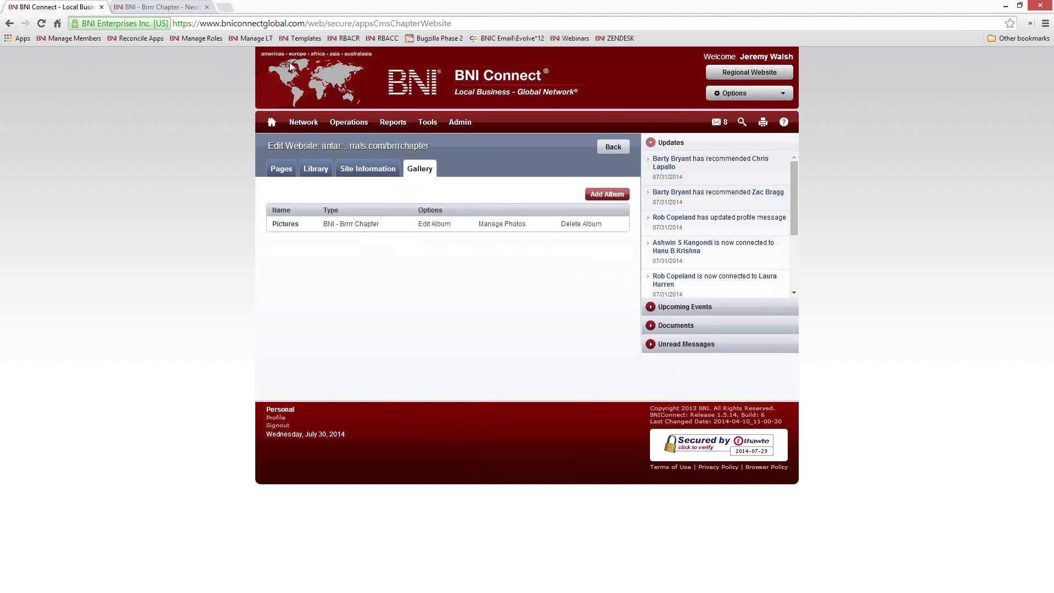
Step: Reload the preview, check the Pictures album shows the headshot, then close the preview
click(280, 169)
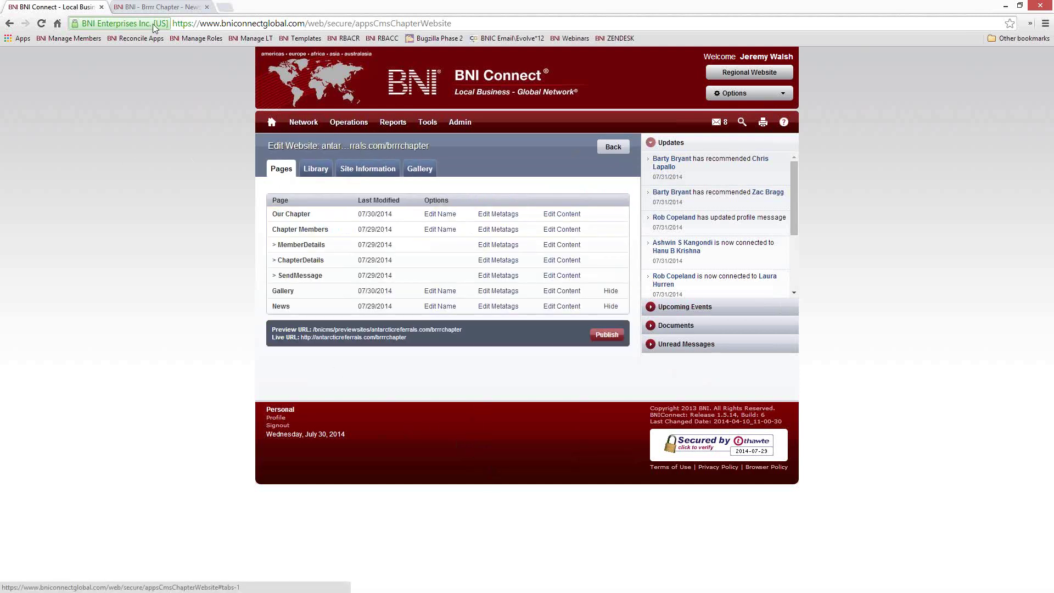
click(159, 6)
right_click(173, 267)
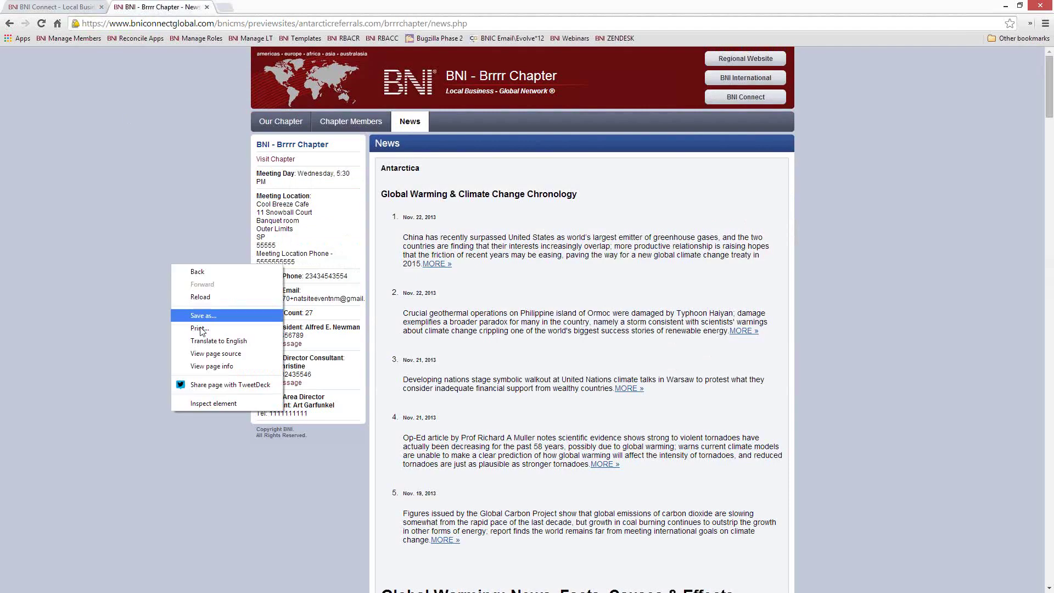
click(211, 299)
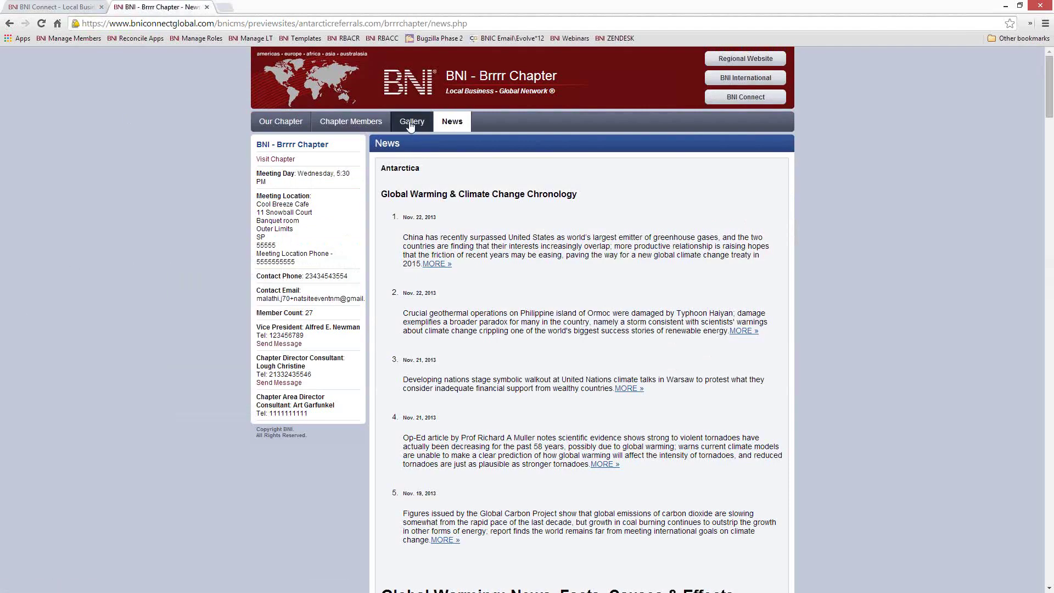
click(412, 128)
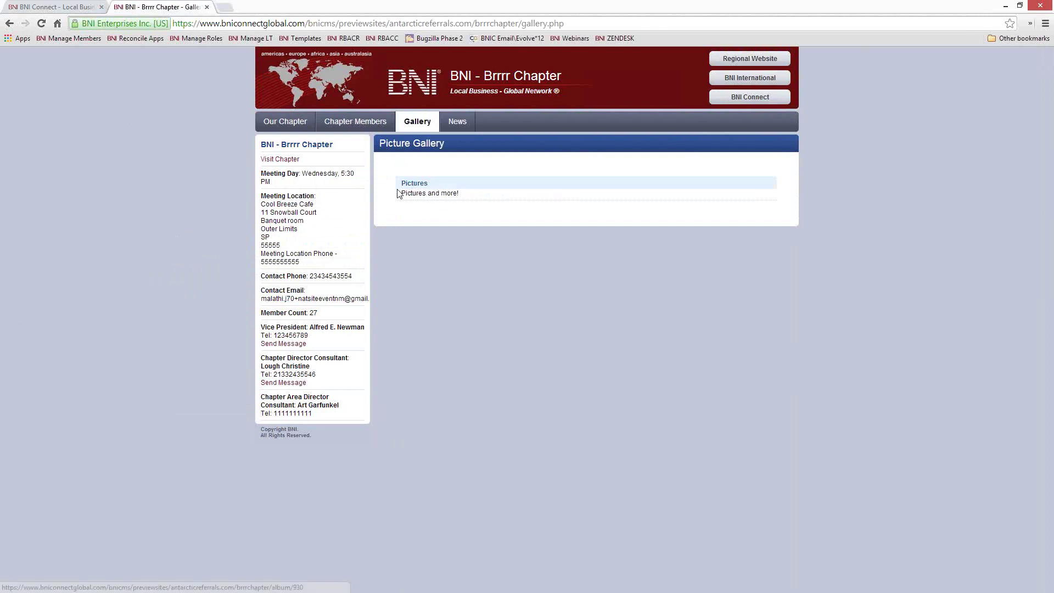
click(414, 184)
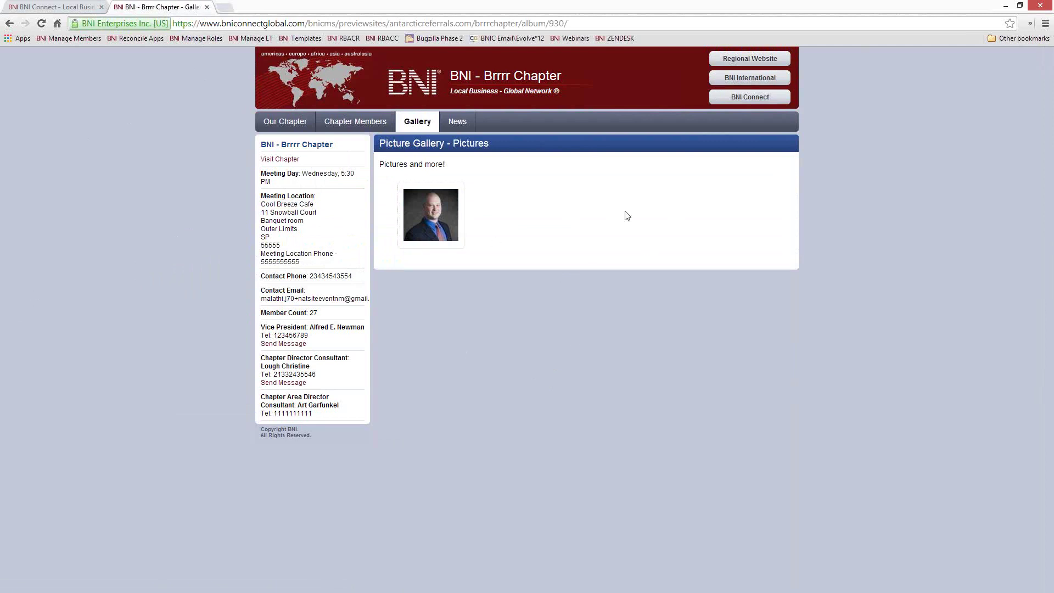
click(206, 8)
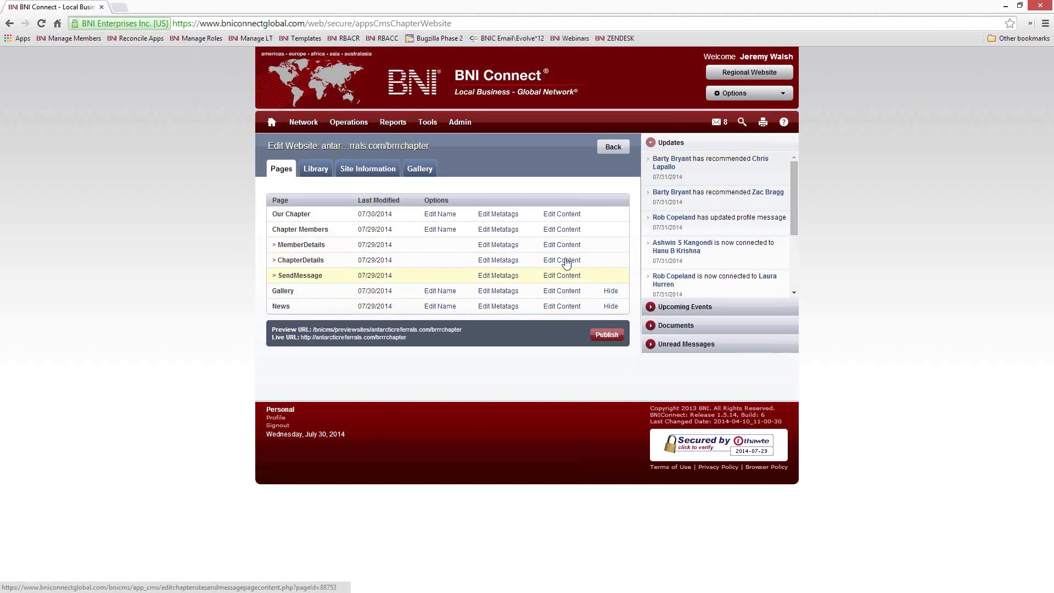
Step: Open Edit Content for the Our Chapter row in the pages list
mouse_move(311, 215)
mouse_down()
mouse_move(265, 219)
mouse_move(311, 214)
mouse_up()
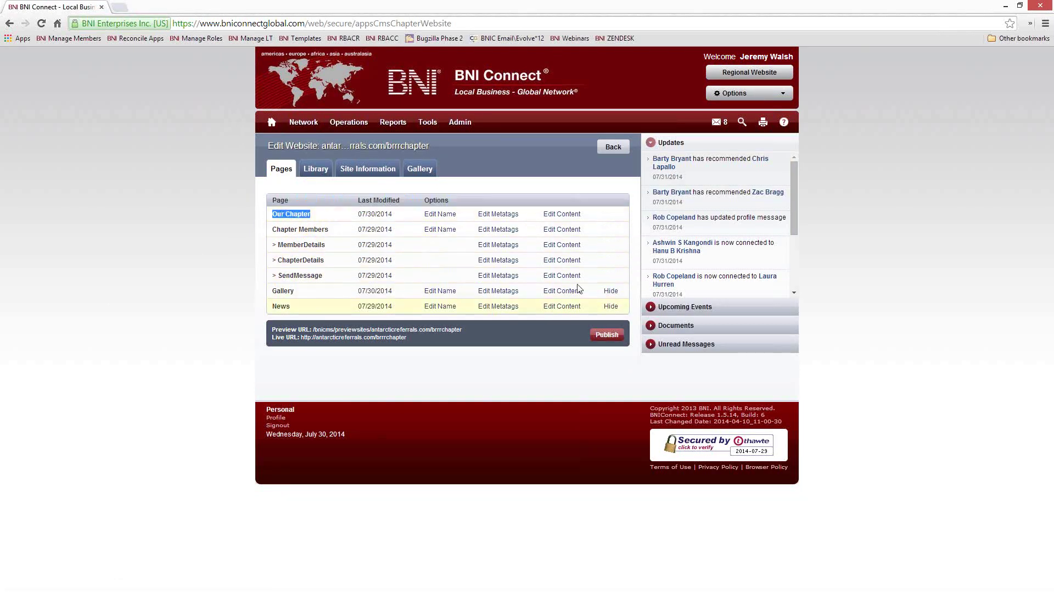
click(563, 215)
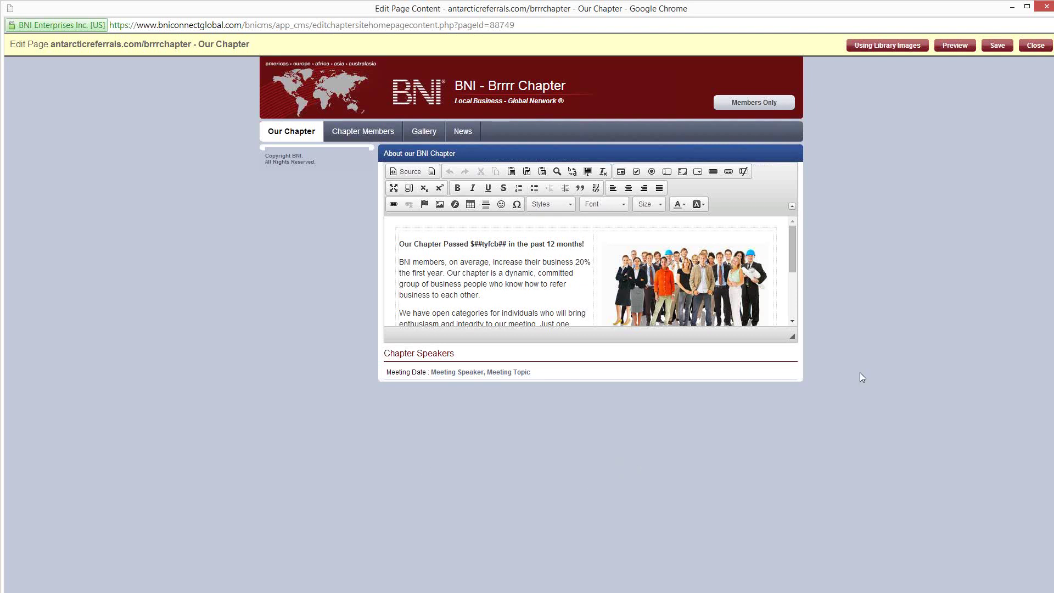
Step: Stretch the editor to show all the text and photo, then switch to Source view
drag(791, 333, 822, 519)
click(549, 284)
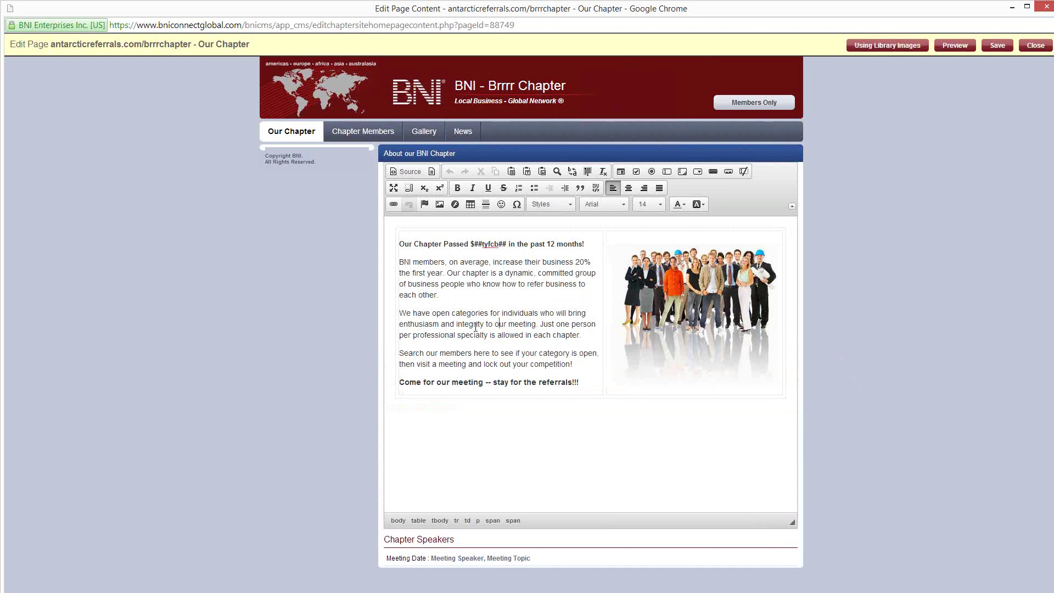
click(411, 172)
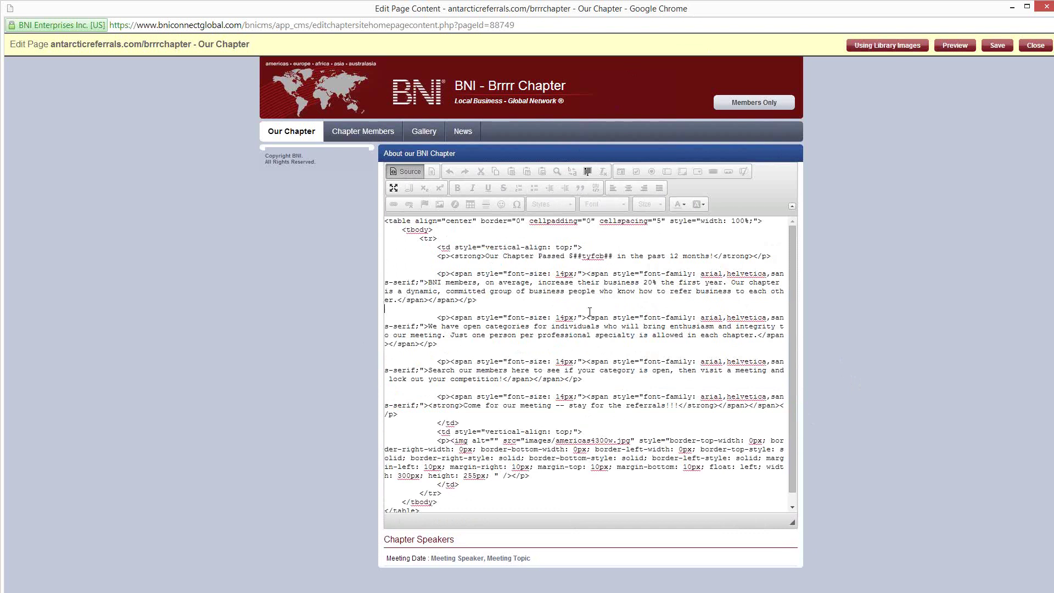
Step: Select and copy the whole Our Chapter HTML source, then paste it into Notepad
click(566, 290)
key(ctrl+a)
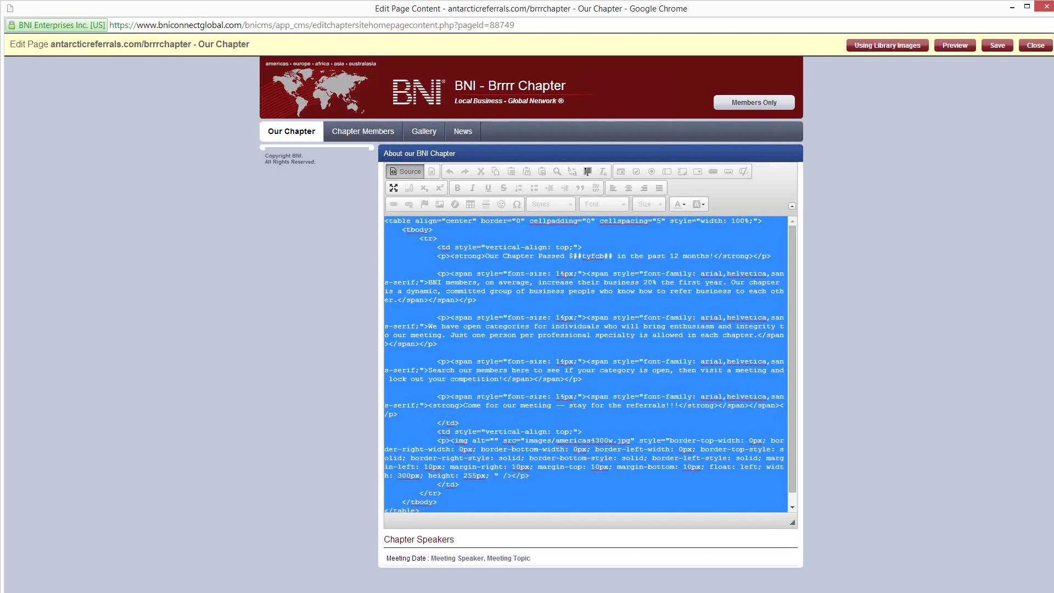
right_click(564, 274)
click(610, 329)
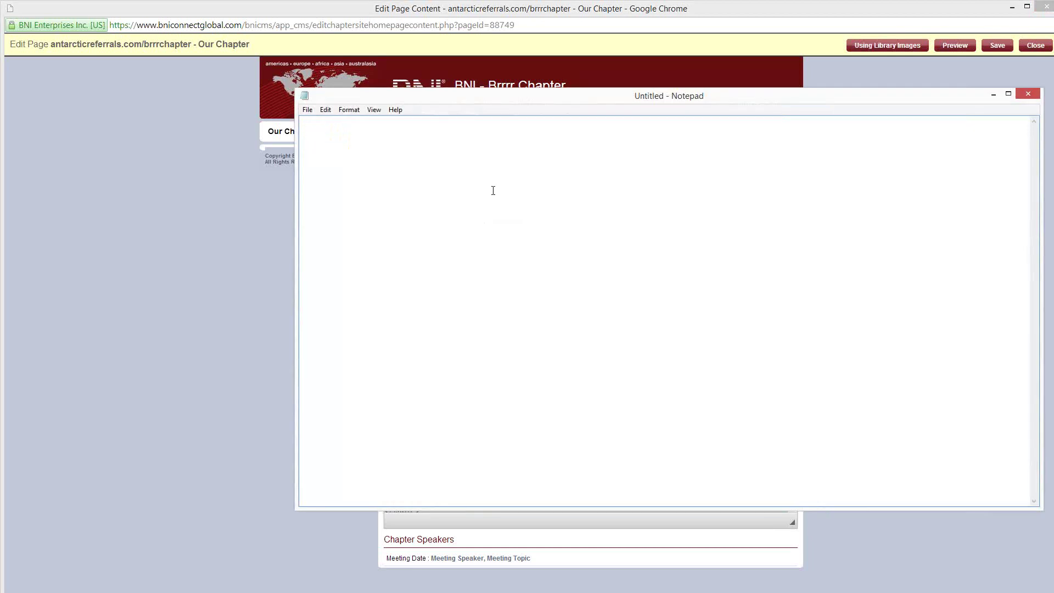
key(ctrl+v)
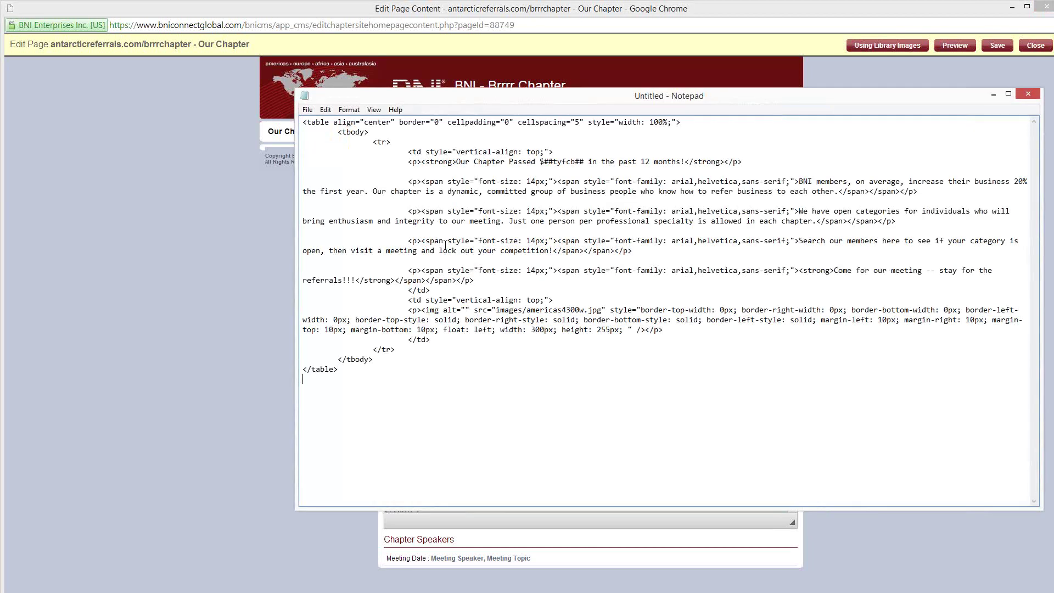
Step: Move the Notepad backup aside and minimise it to reveal the editor
drag(595, 89, 465, 69)
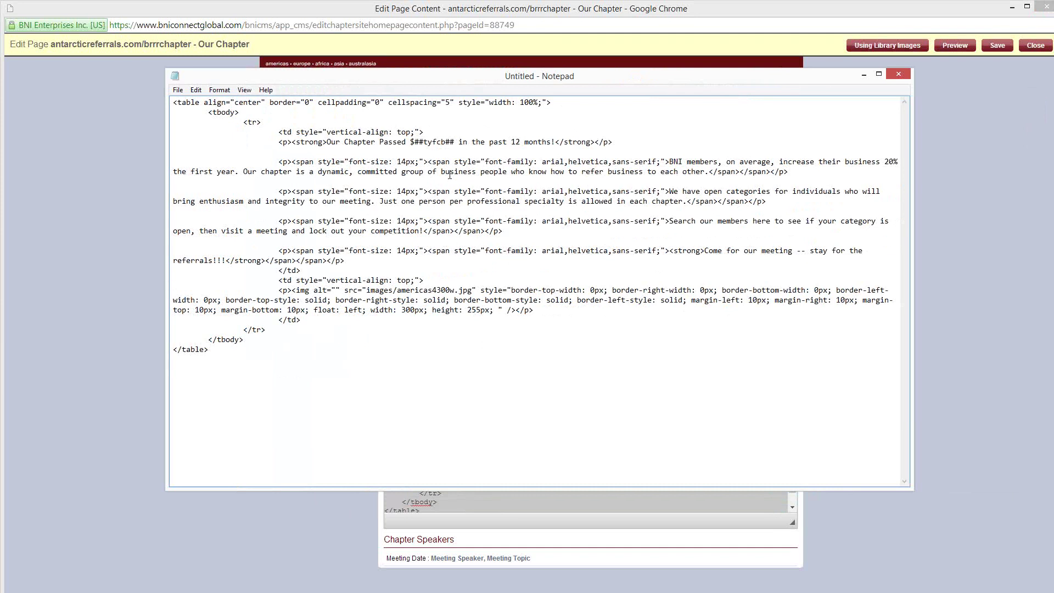
key(super+Down)
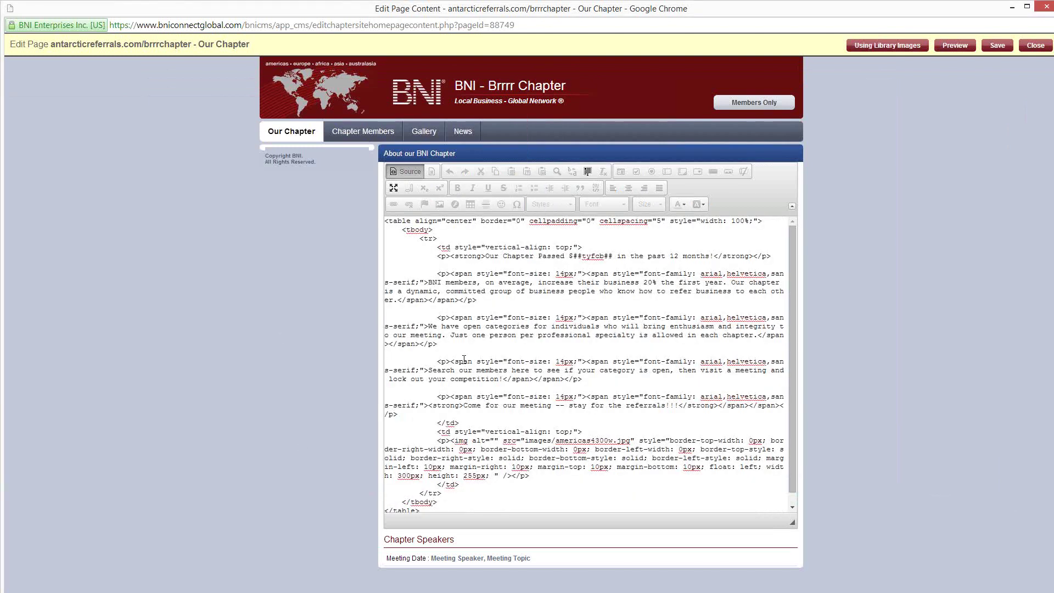
Step: Leave HTML source and show the About our BNI Chapter text and group photo formatted
click(407, 171)
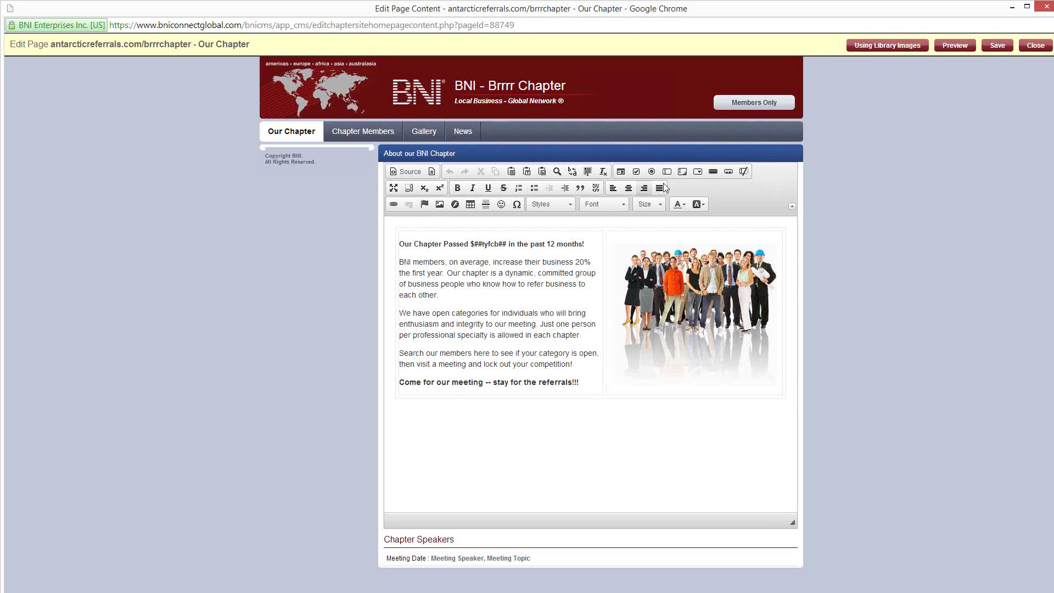
Step: Make 'Our Chapter P' in the heading superscript and 'd $##tyfc' subscript
drag(492, 299, 578, 384)
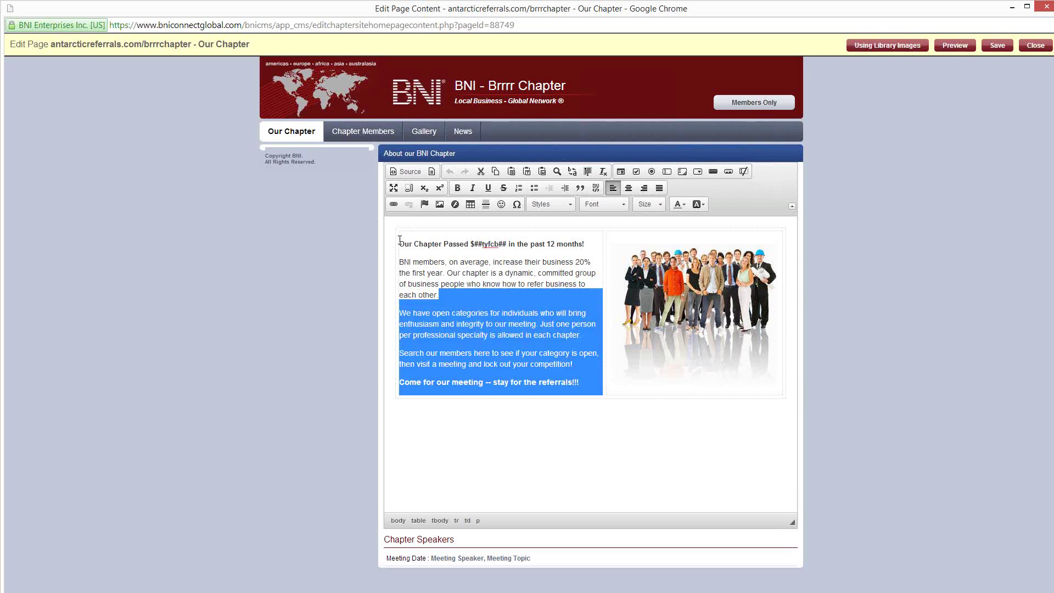
click(481, 283)
drag(447, 247, 399, 244)
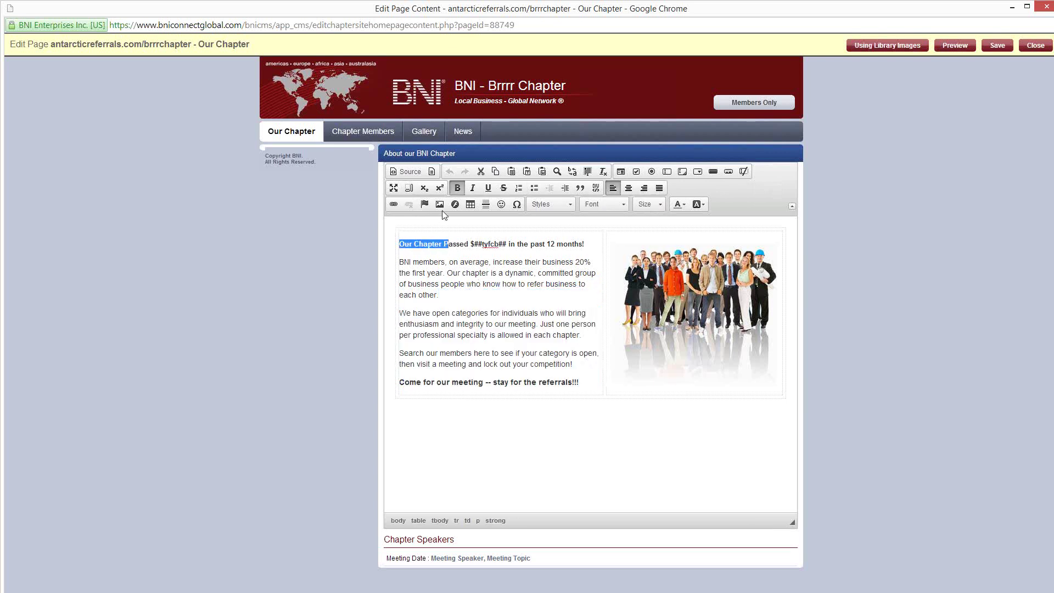
click(440, 188)
drag(483, 246, 457, 246)
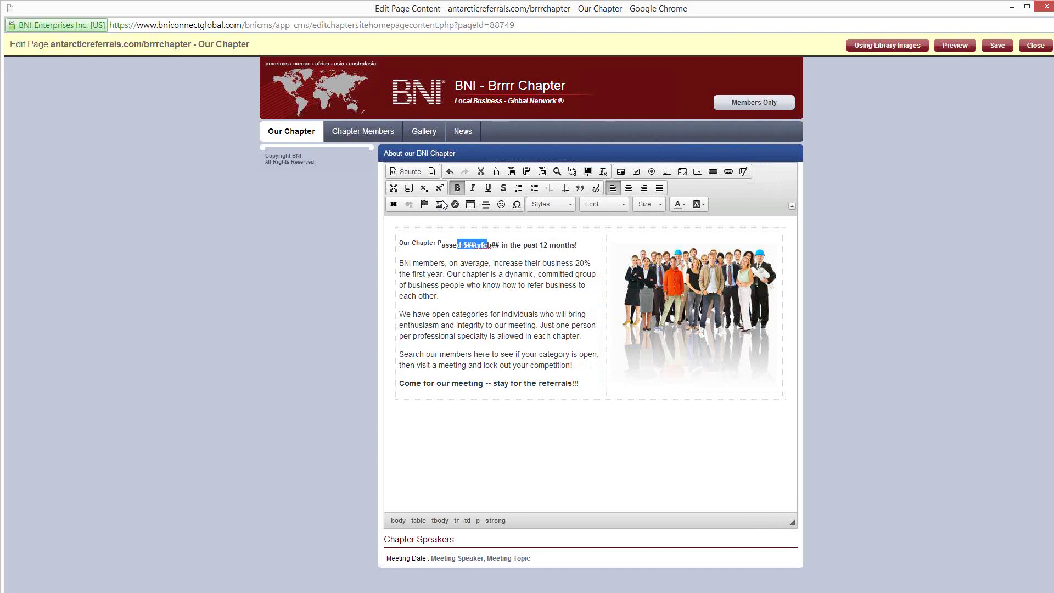
click(424, 187)
click(480, 326)
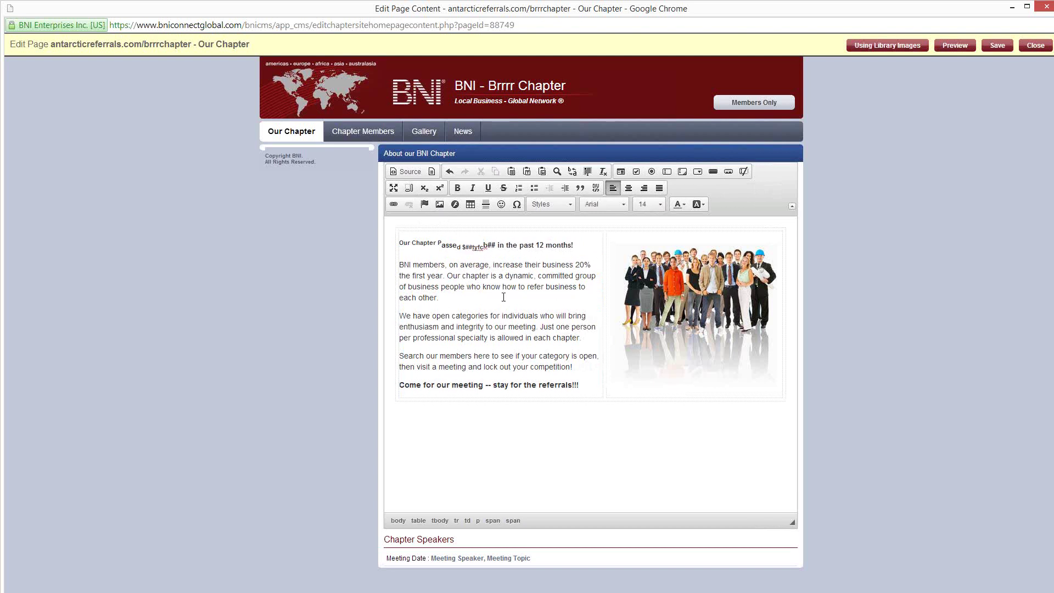
Step: Bold, italicise, underline and strike through body text runs, then add an empty paragraph after 'each chapter.'
drag(503, 297, 419, 265)
click(457, 188)
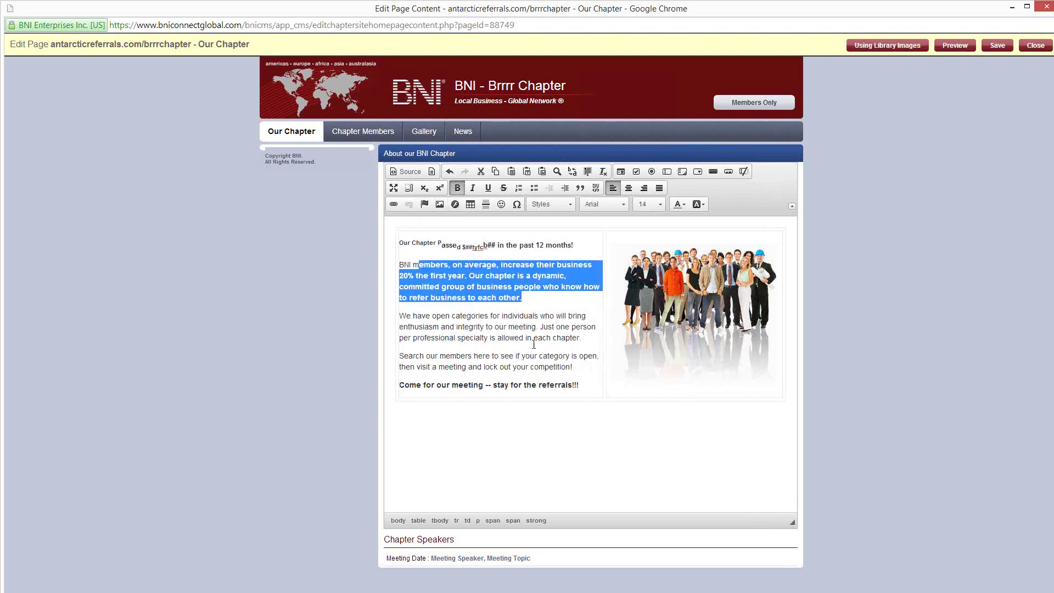
drag(536, 356, 475, 315)
click(472, 188)
drag(443, 265, 472, 286)
click(489, 189)
drag(436, 316, 498, 356)
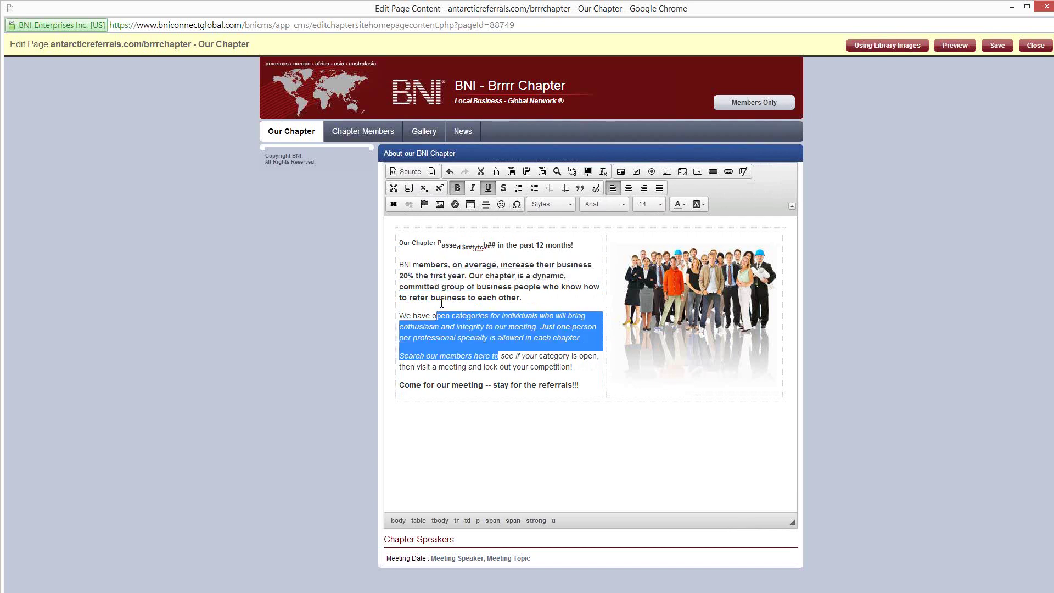
click(503, 188)
click(589, 384)
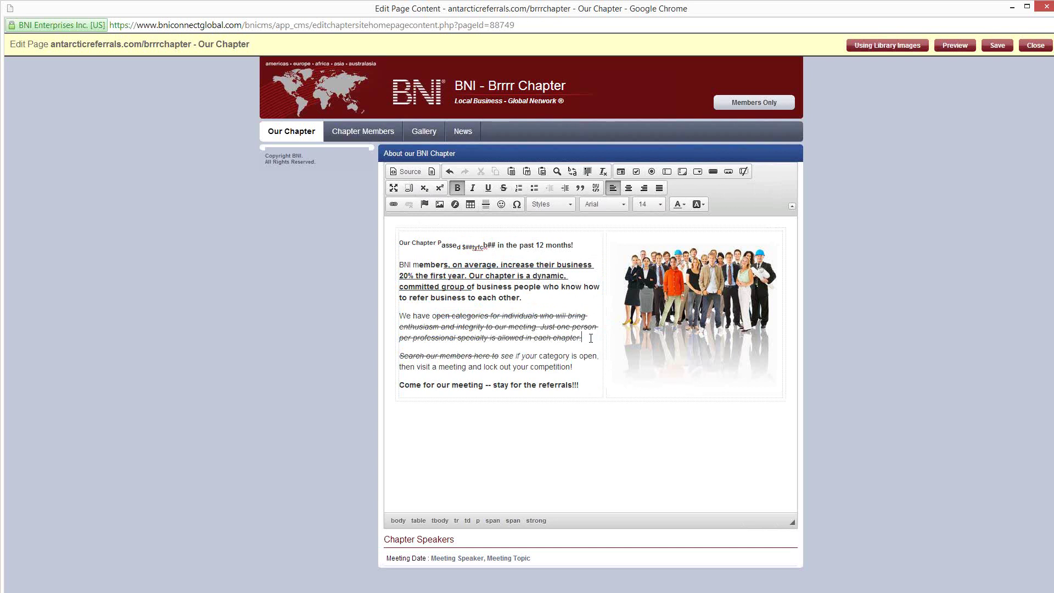
key(Return)
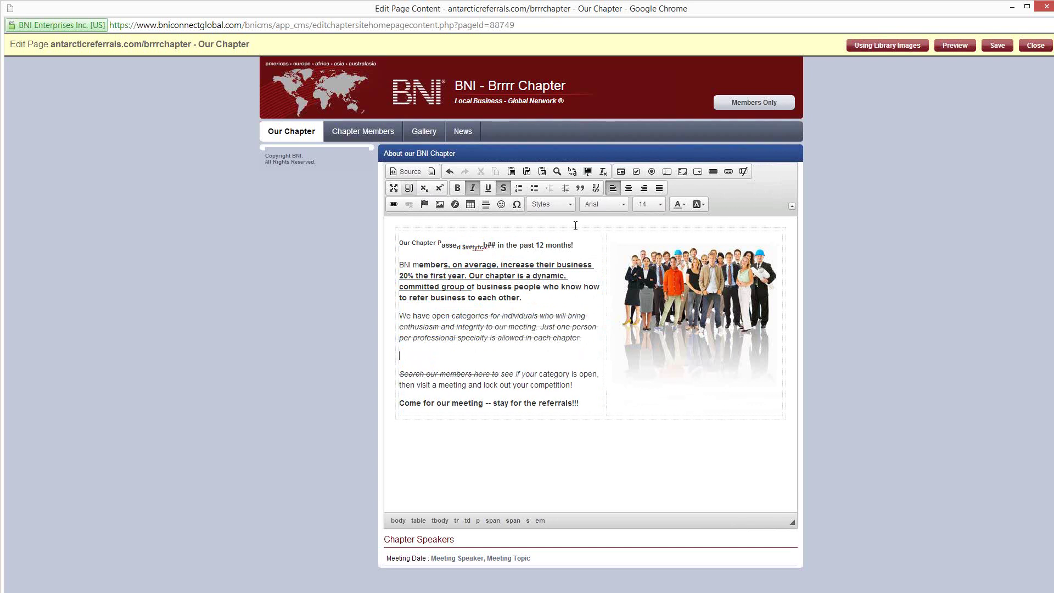
Step: Create a numbered list with items 'one' and 'two'
click(519, 187)
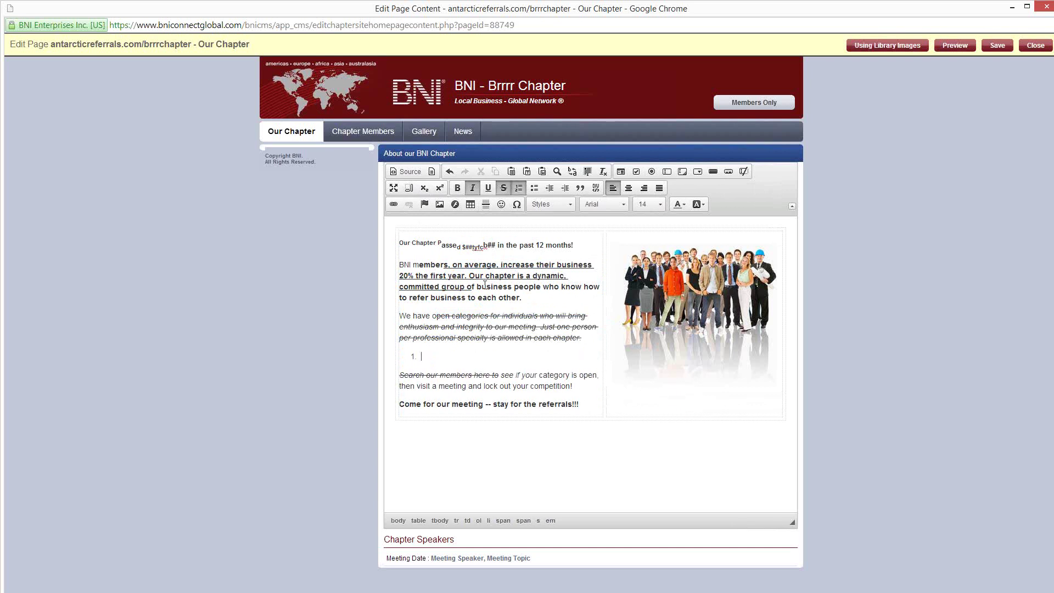
text(one)
key(Return)
text(two)
key(Return)
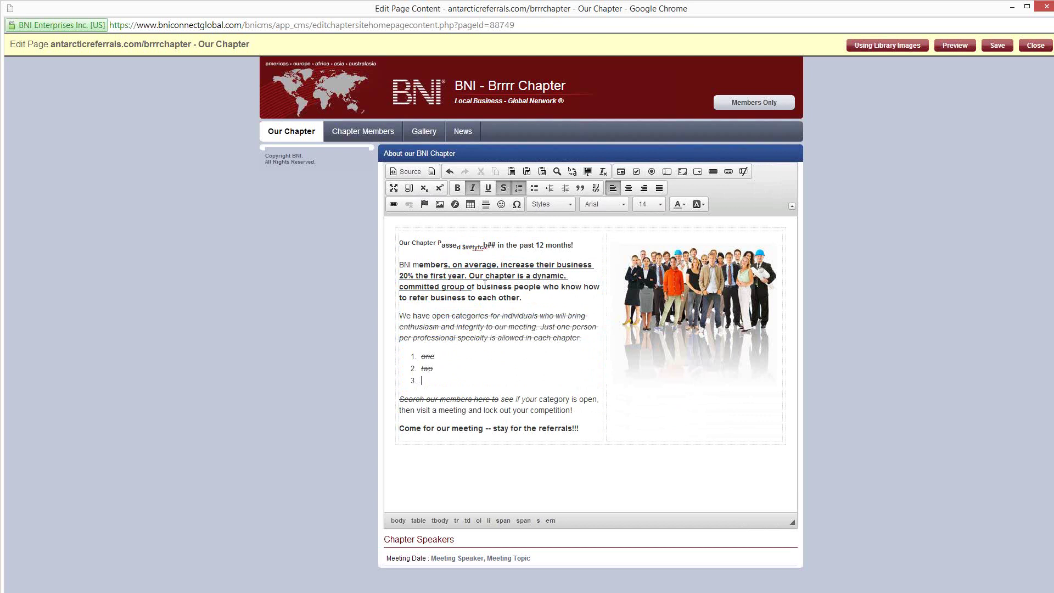
Step: Add bullet items 'sjafklsda' and 'jklafsd', then end the bulleted list
click(536, 188)
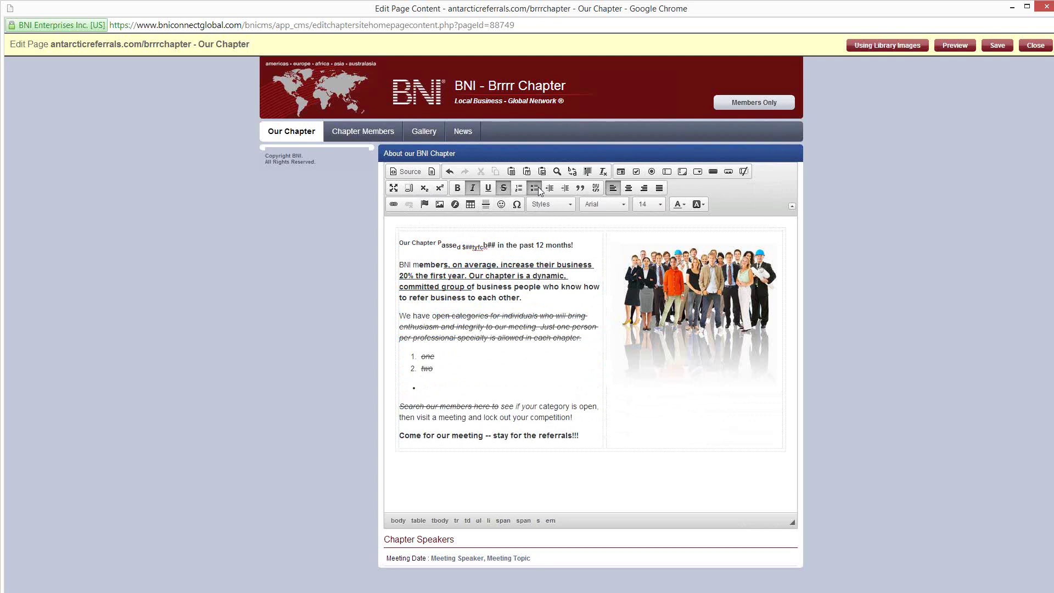
text(sjafklsda)
key(Return)
text(jklafsd)
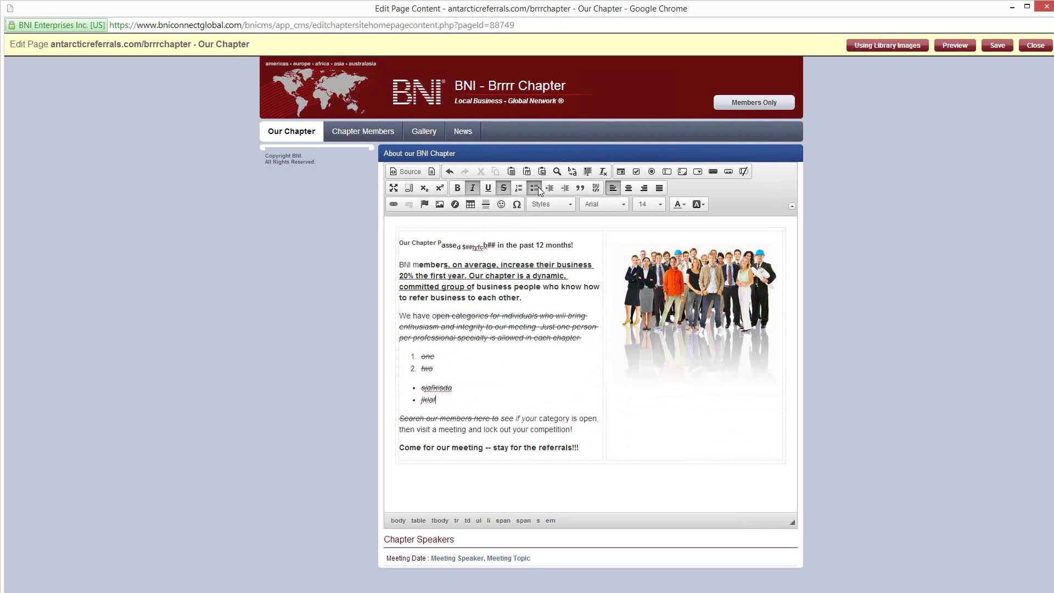
key(Return)
click(536, 188)
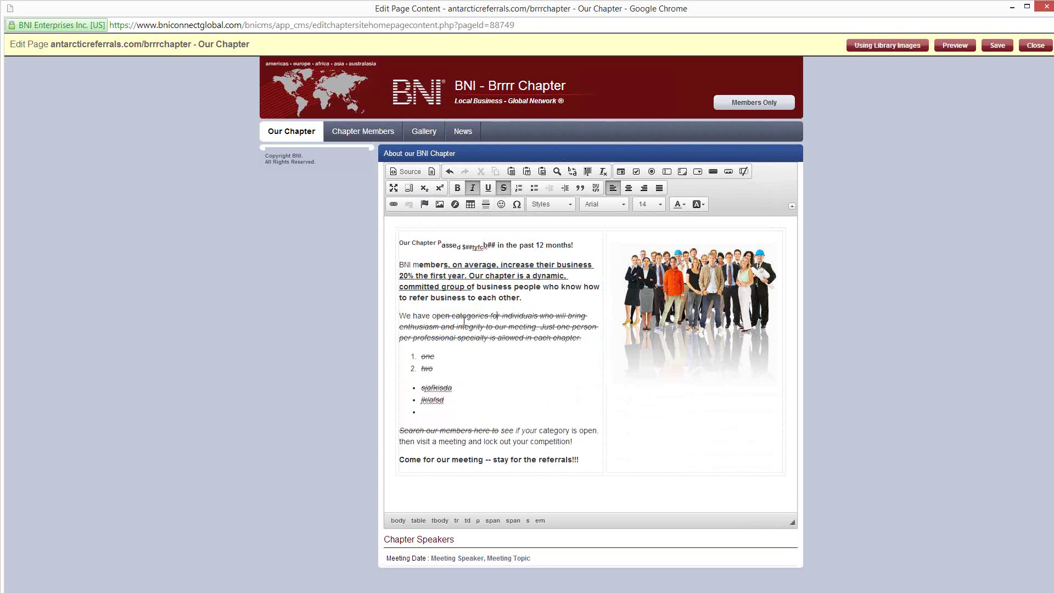
Step: Indent the 'We have open categories' paragraph and make it a blockquote
click(565, 188)
click(550, 188)
click(565, 188)
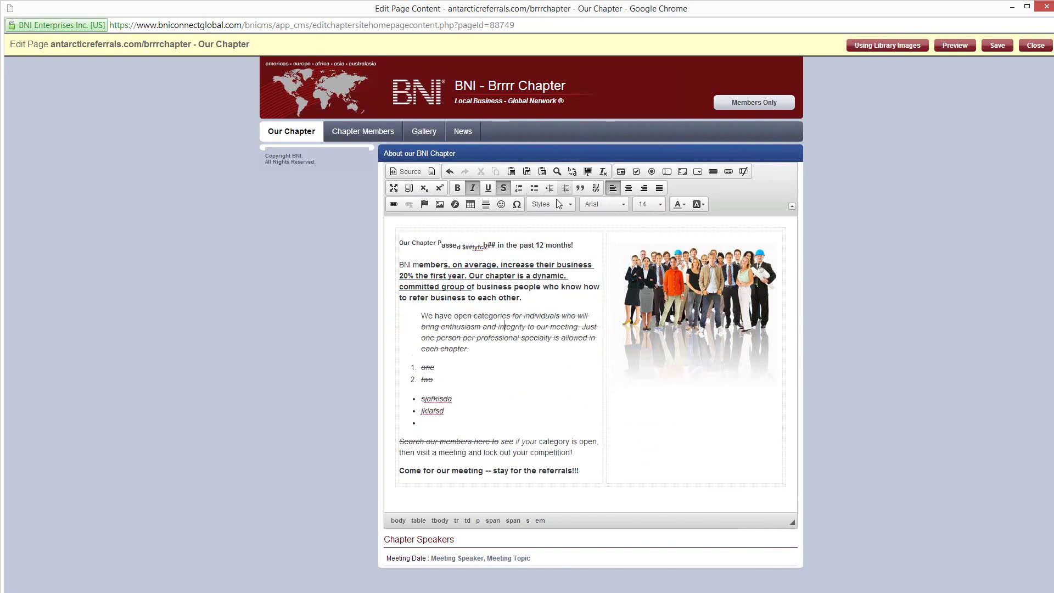
click(580, 188)
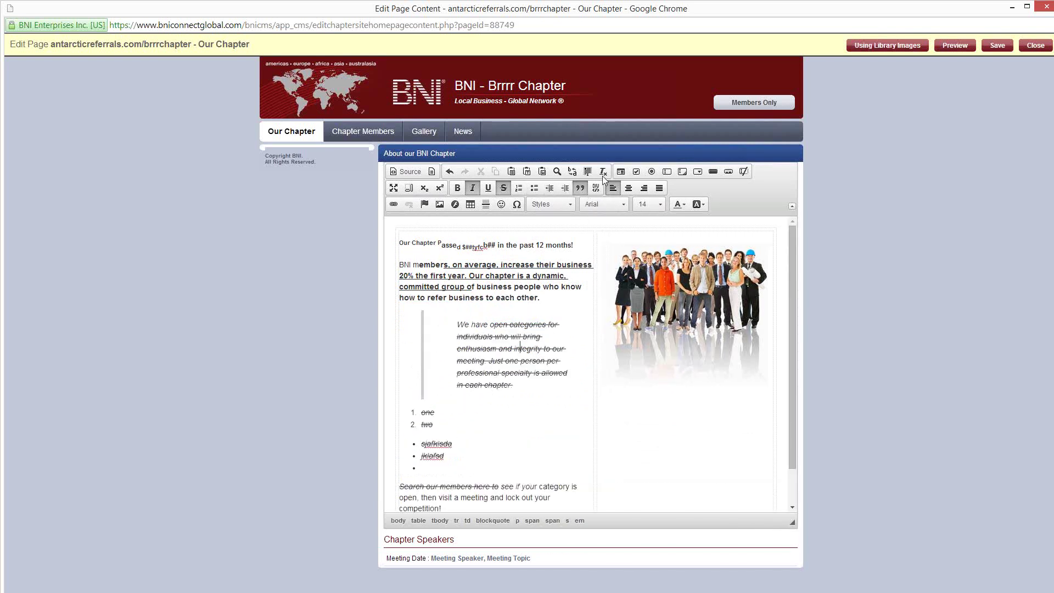
scroll(494, 417, down, 1)
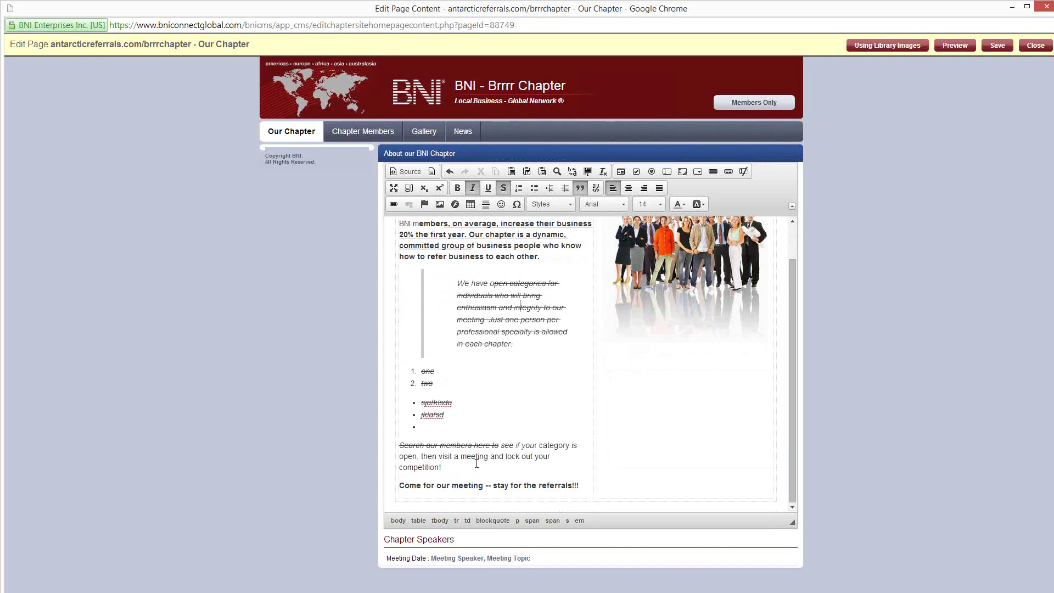
Step: Try right and justified alignment on the 'Search our members' paragraph, settling on centred
drag(476, 464, 404, 445)
click(629, 187)
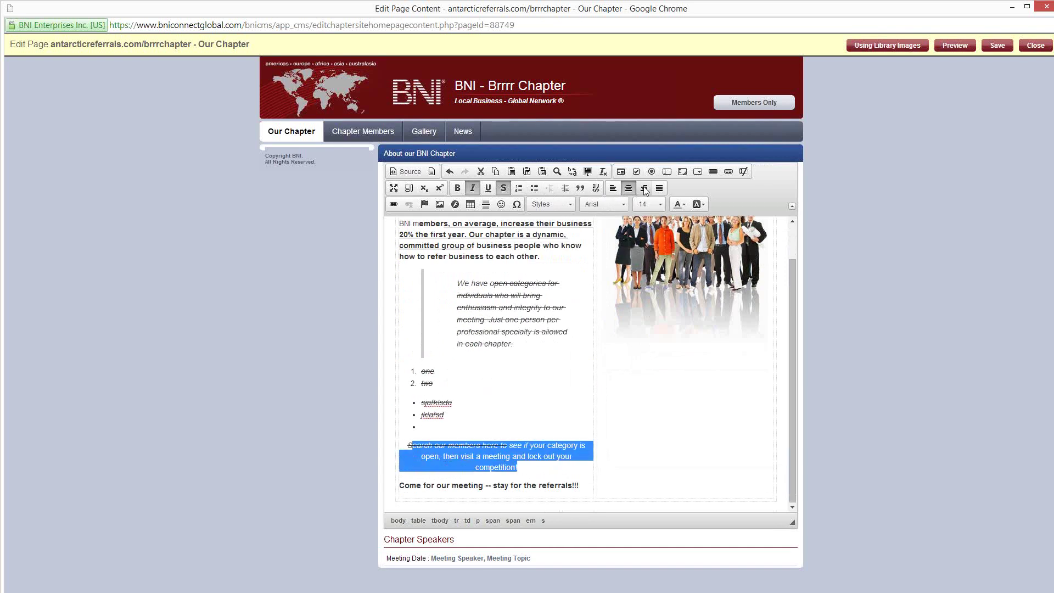
click(644, 187)
click(659, 188)
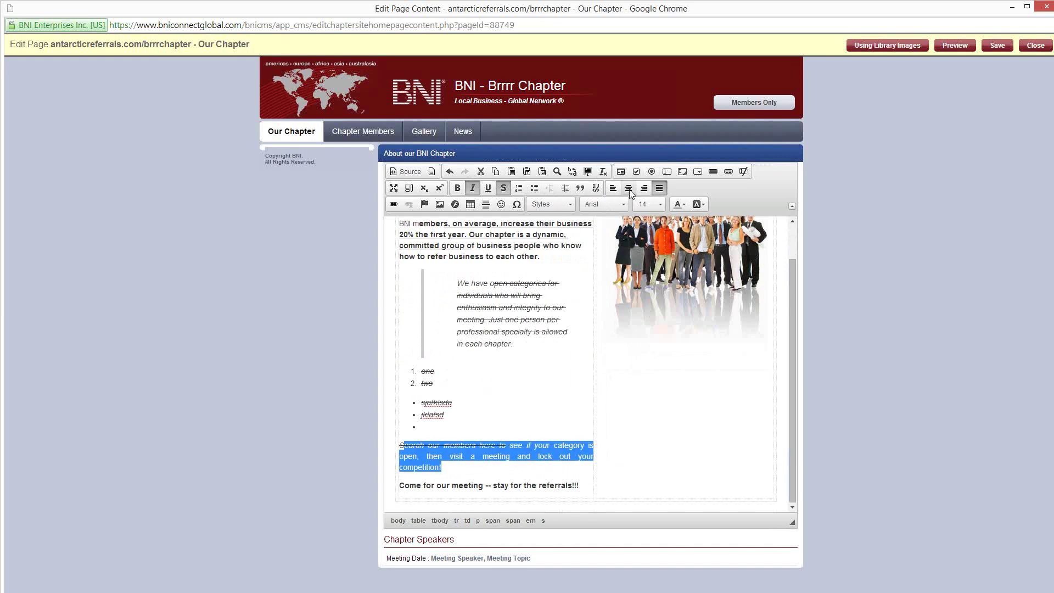
click(628, 188)
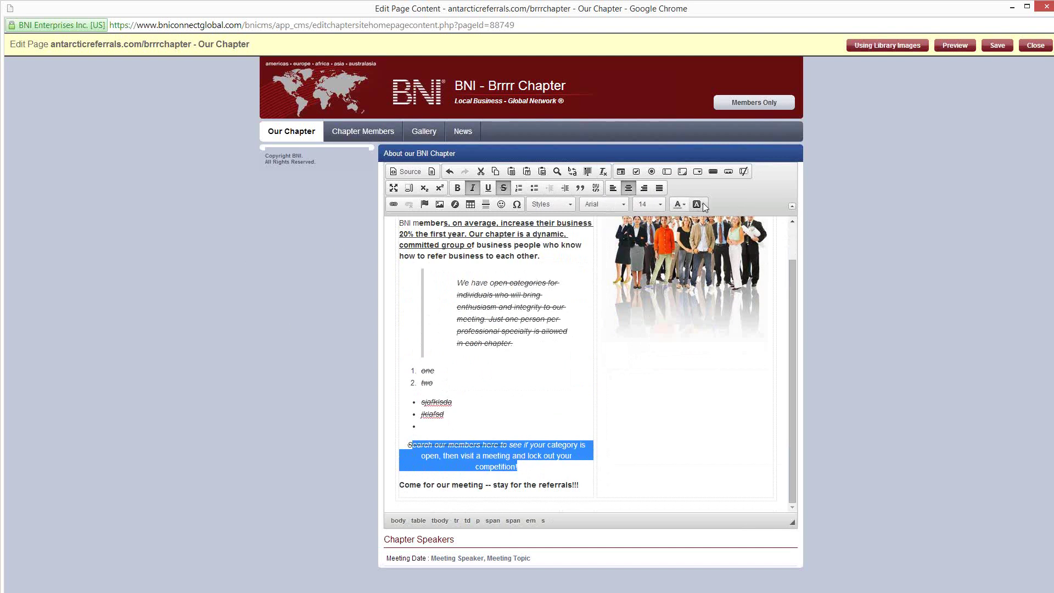
click(478, 332)
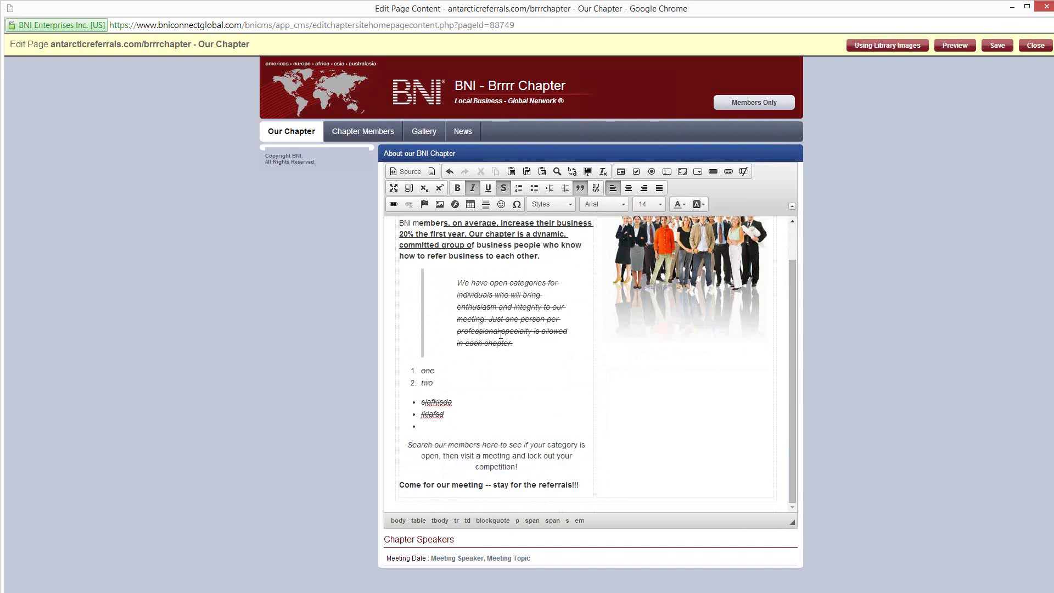
Step: Apply Arial to the quote text from 'We have' to 'professional', then remove it again
drag(500, 334, 456, 282)
click(617, 205)
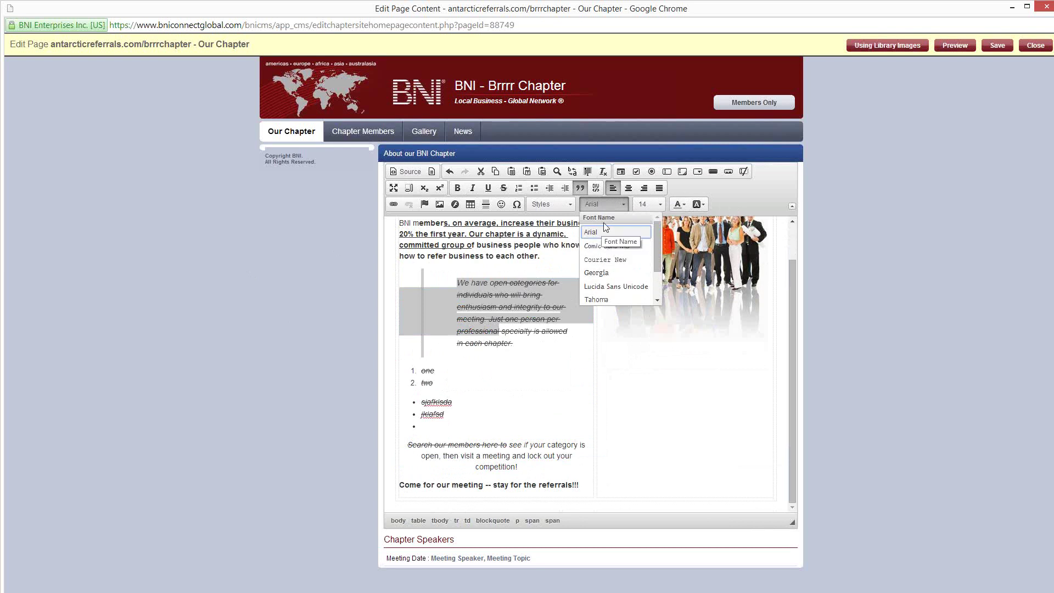
click(602, 233)
click(619, 211)
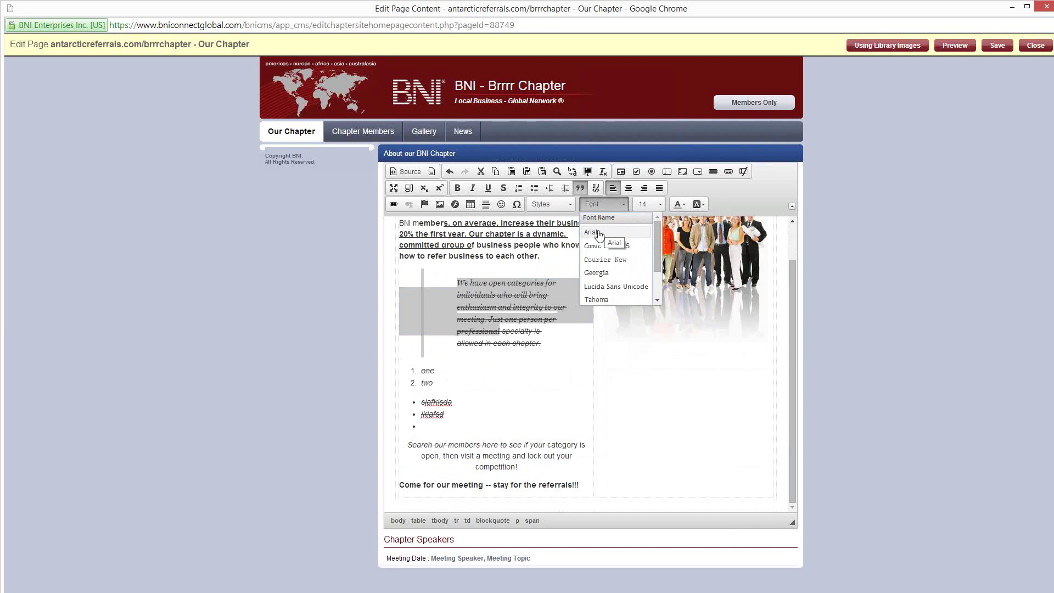
click(597, 233)
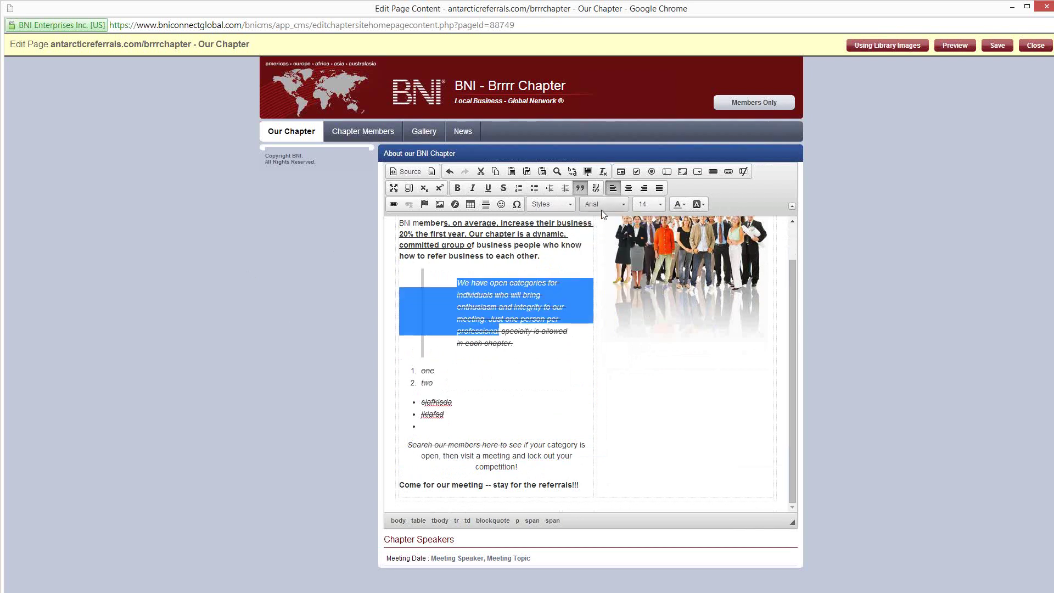
click(601, 206)
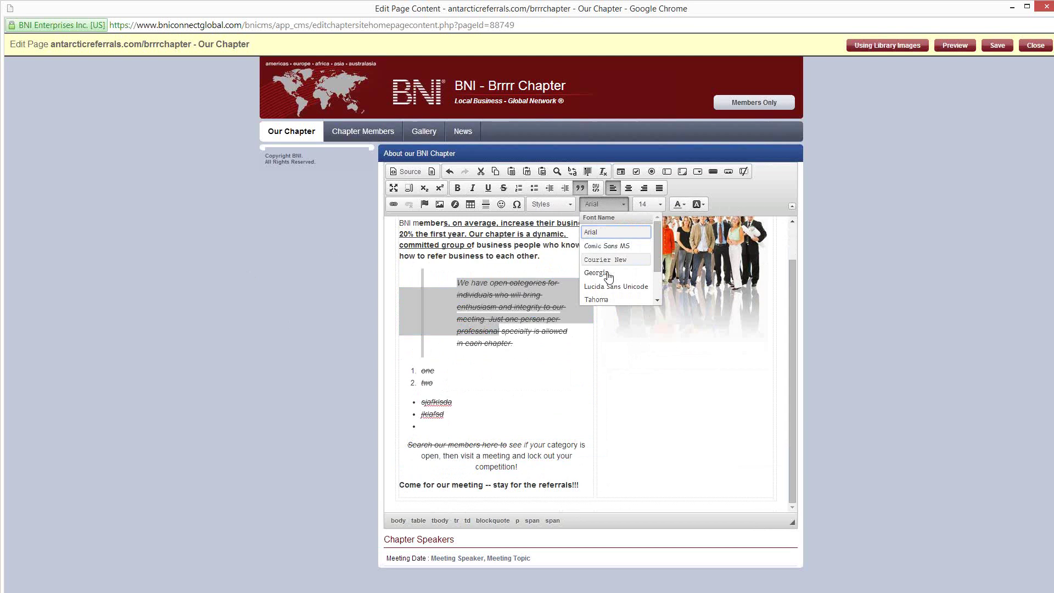
click(608, 231)
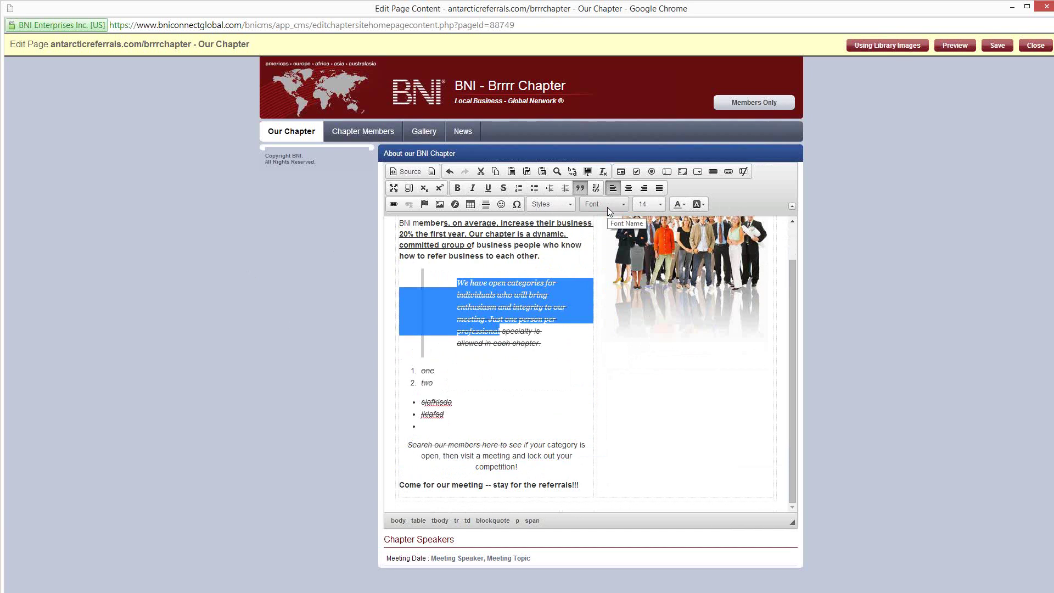
click(646, 209)
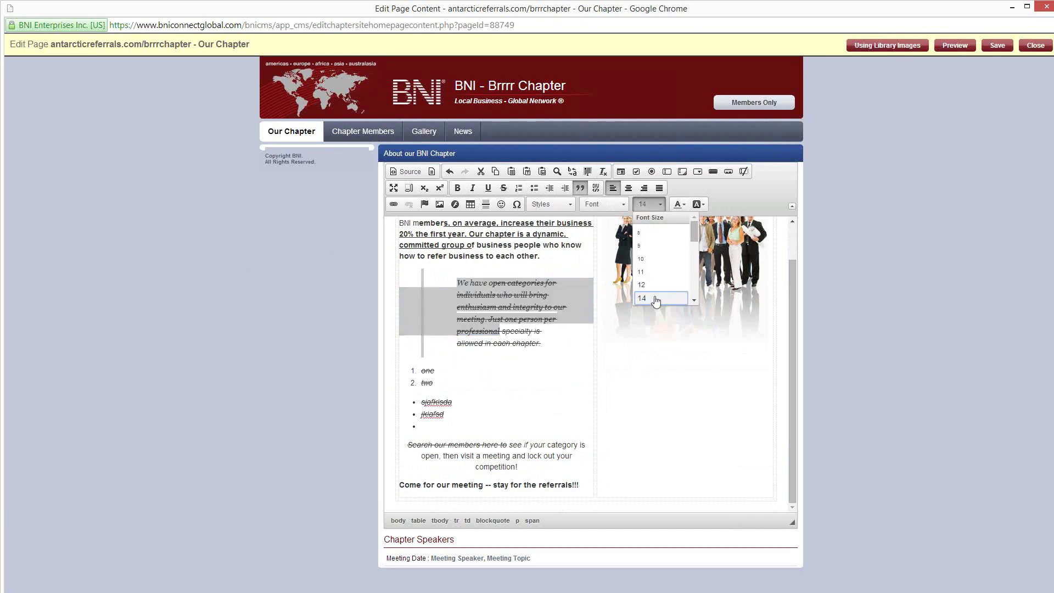
Step: Set the quote text to size 48 and colour the words 'e have' through 'categ' cyan
scroll(661, 249, down, 5)
click(662, 249)
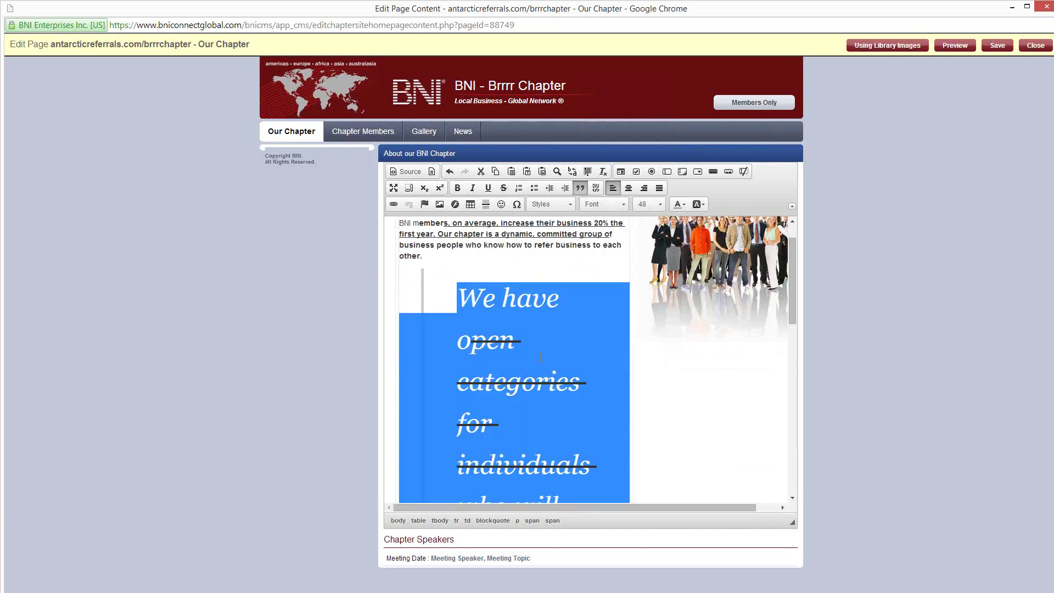
drag(522, 378, 482, 299)
click(650, 205)
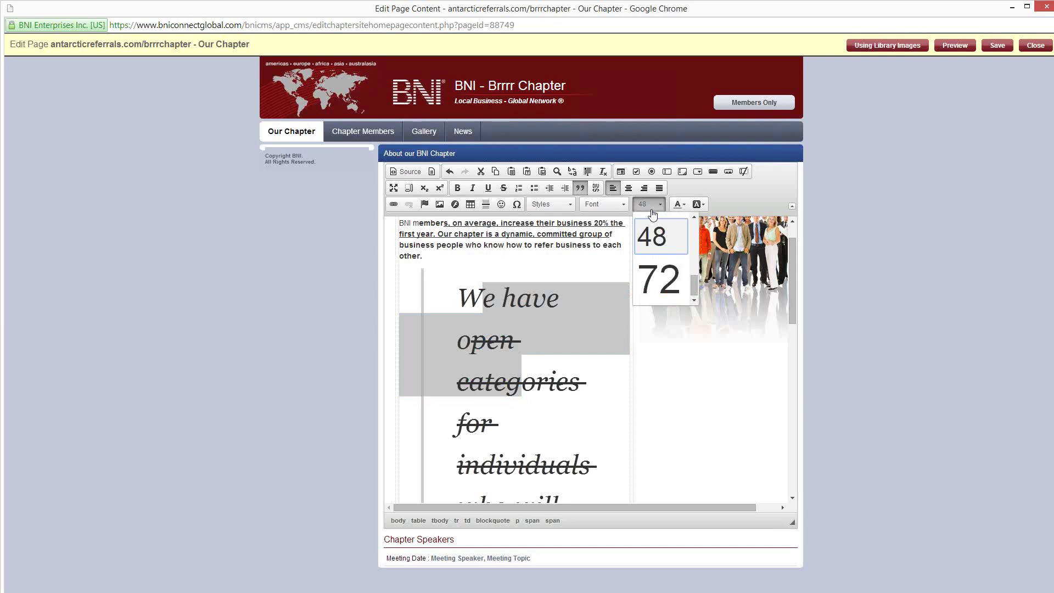
click(679, 204)
click(700, 250)
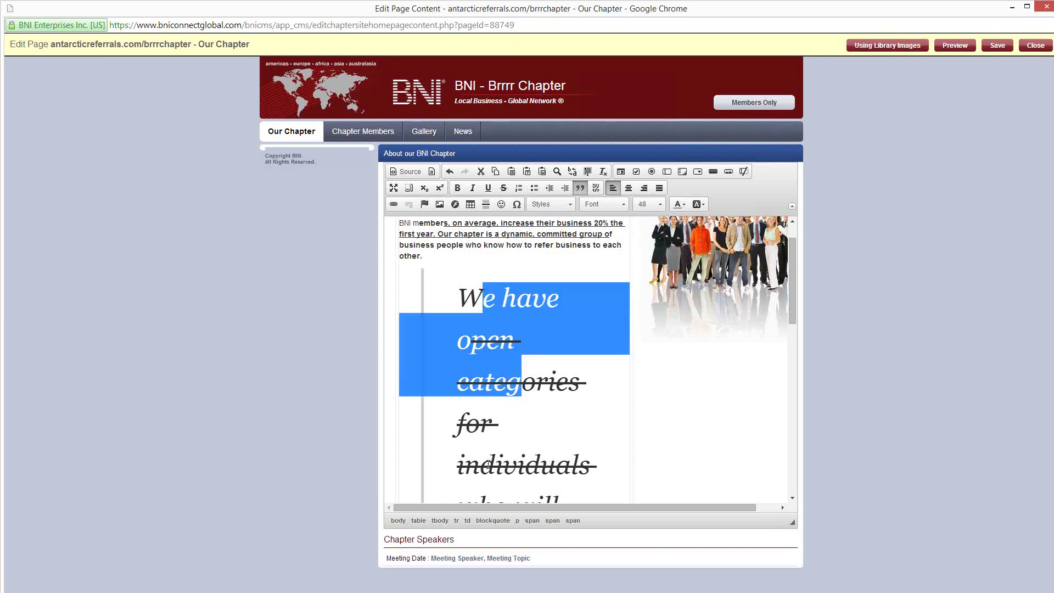
Step: Give the text from 'for' to 'individuals' a purple background
drag(479, 465, 466, 424)
click(698, 204)
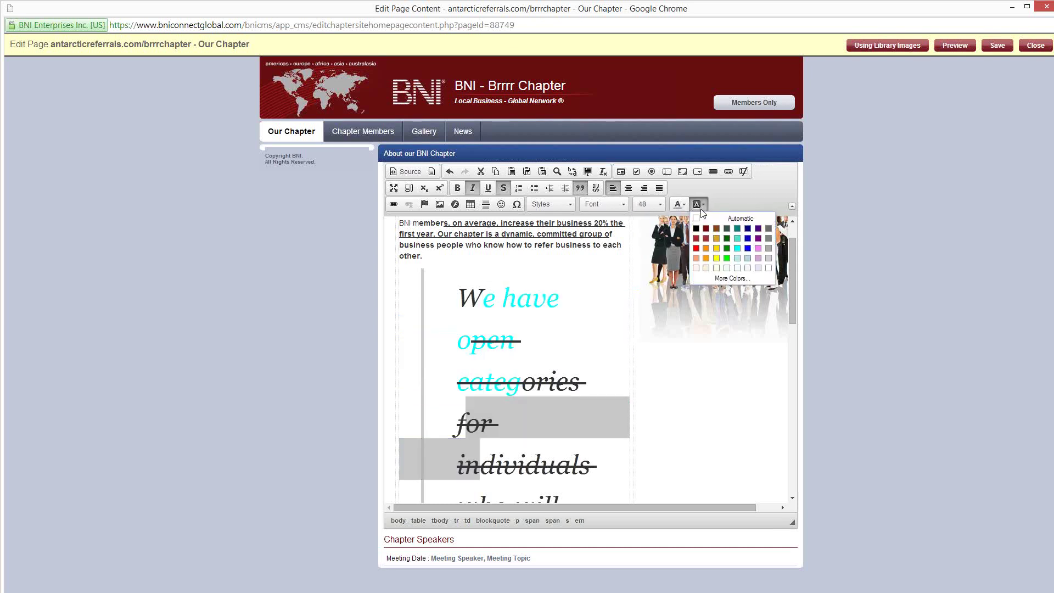
click(749, 229)
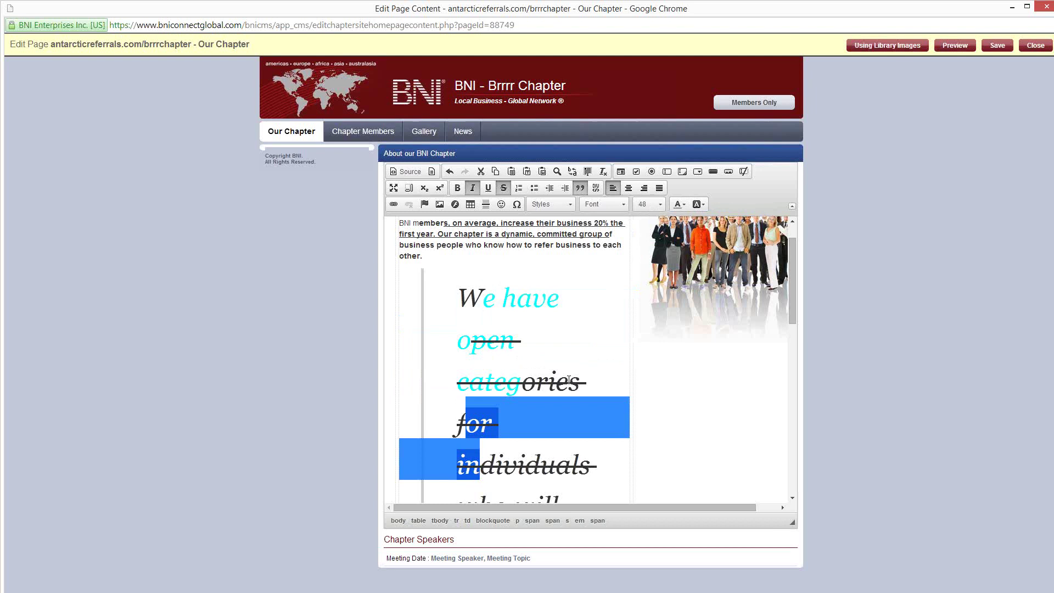
click(569, 378)
scroll(539, 369, down, 10)
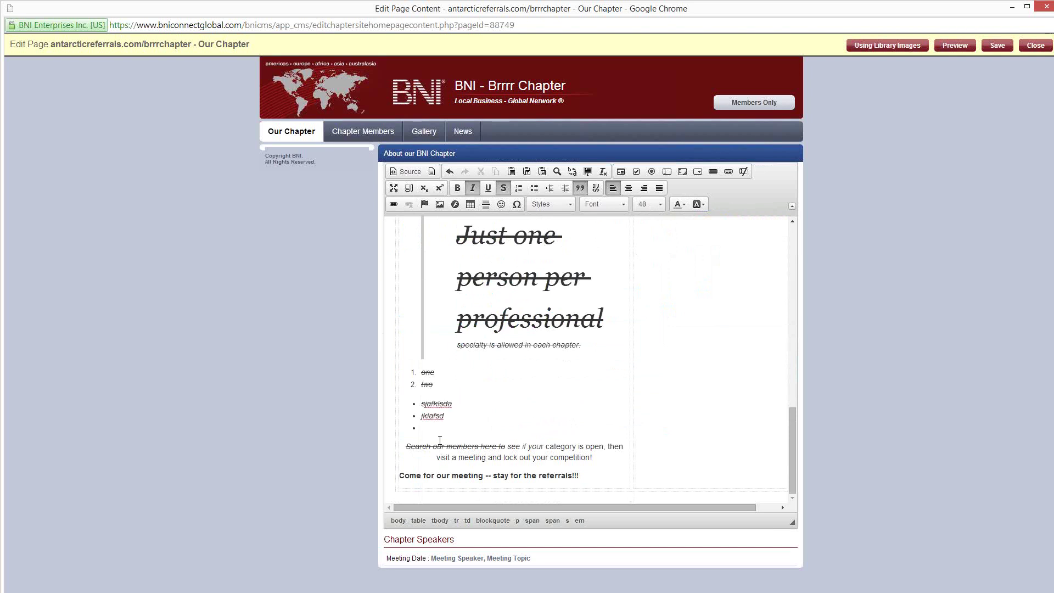
scroll(440, 440, up, 15)
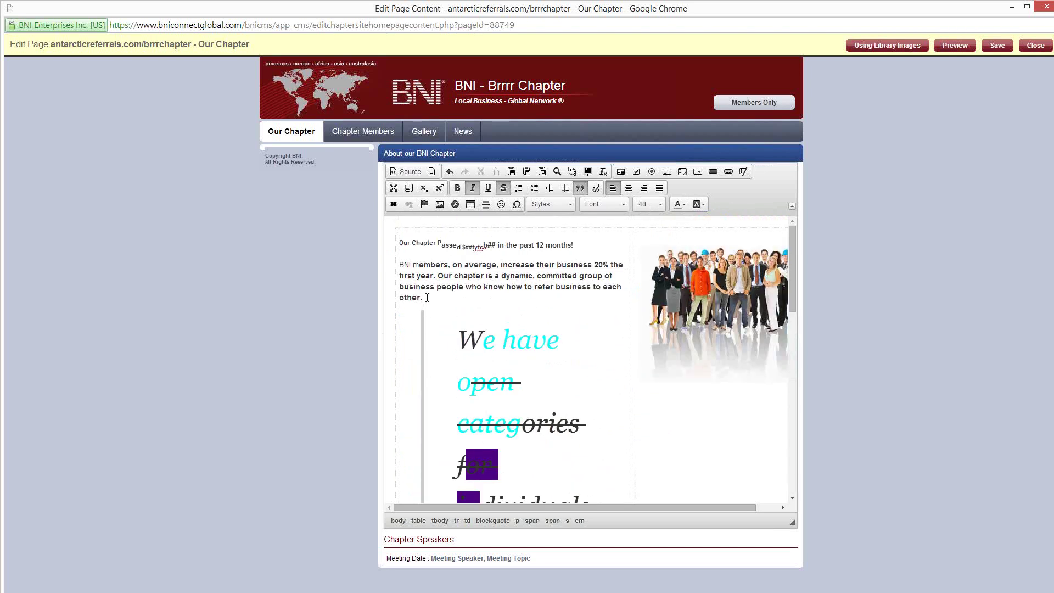
drag(410, 264, 397, 267)
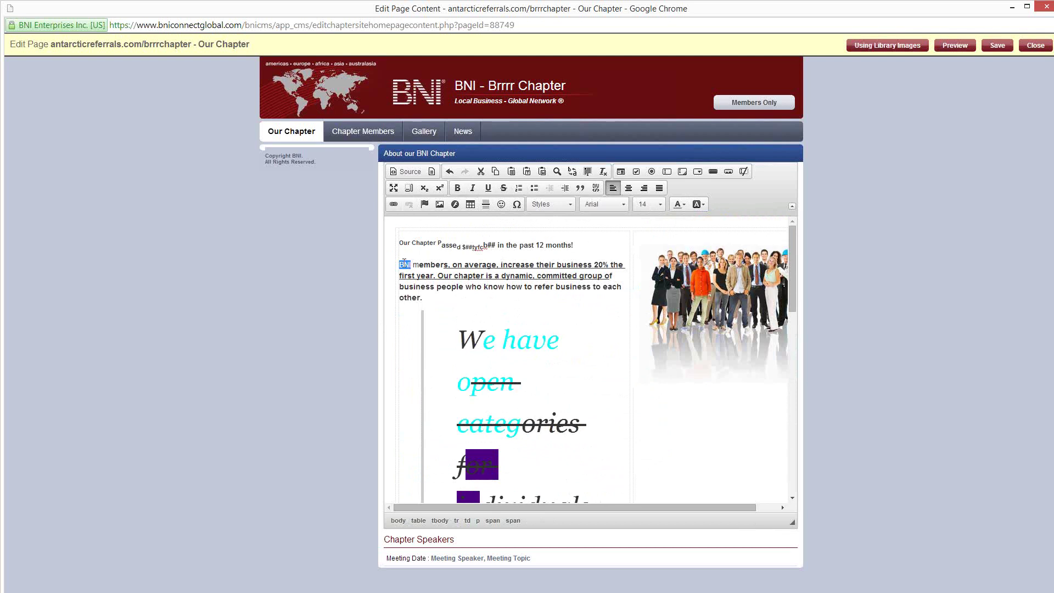
click(394, 205)
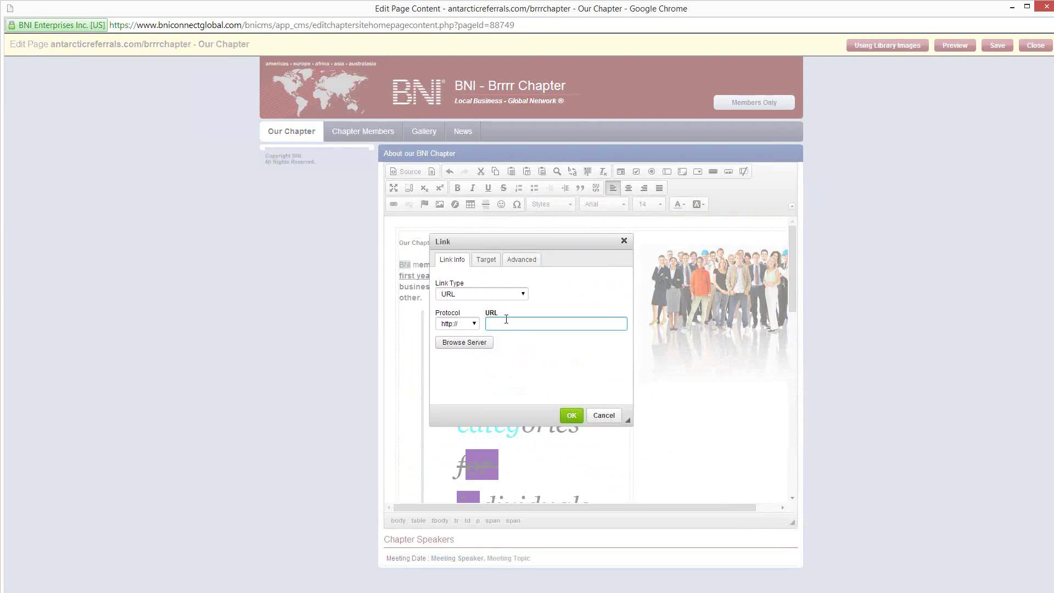
text(www.bni.com)
click(571, 415)
click(465, 266)
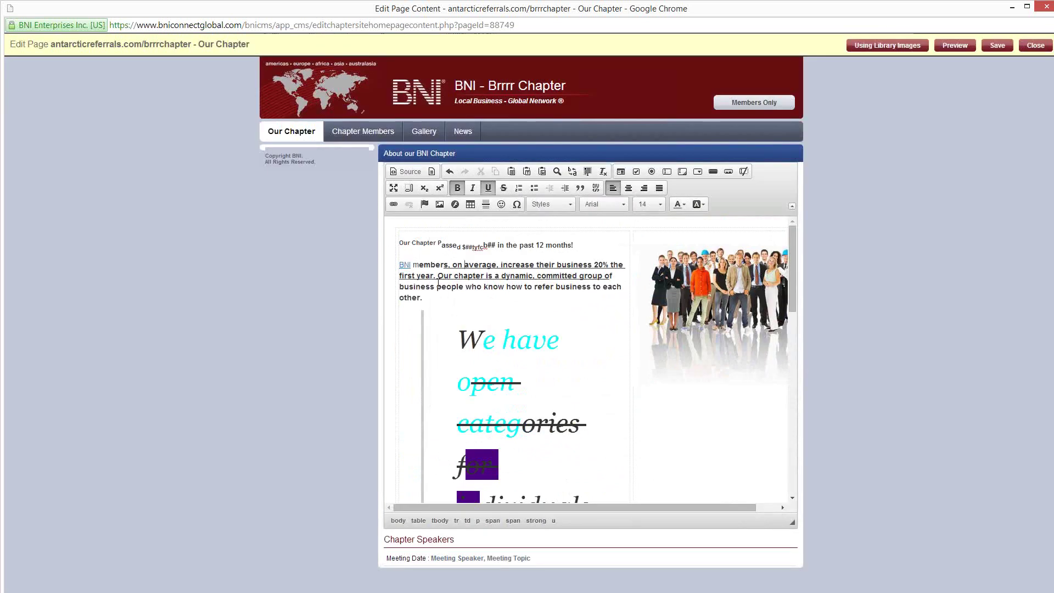
Step: Start a new line after 'referrals!!!' below the meeting text
scroll(437, 286, down, 10)
scroll(437, 285, up, 10)
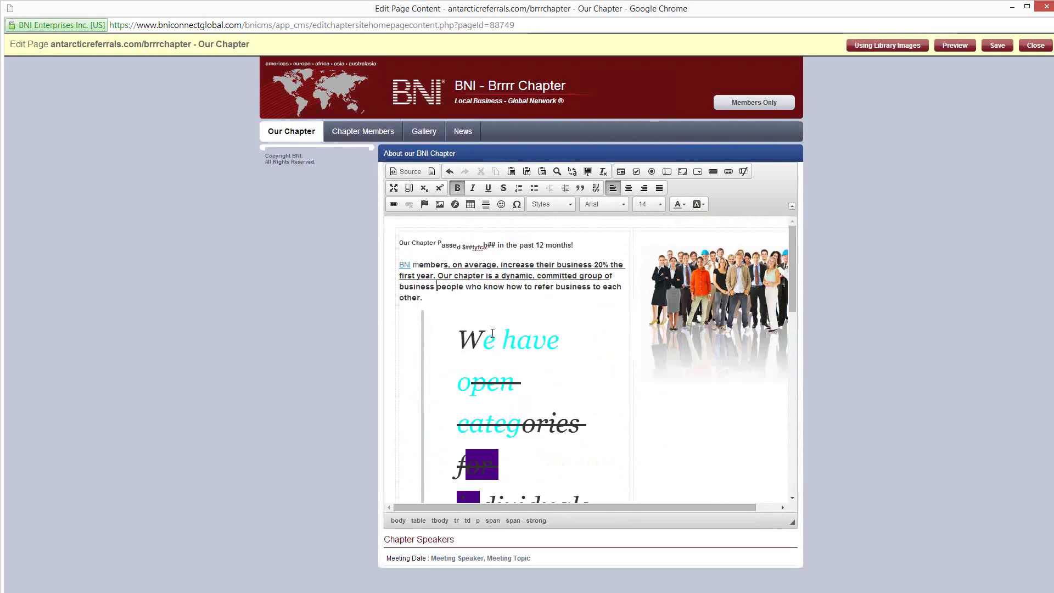
click(451, 246)
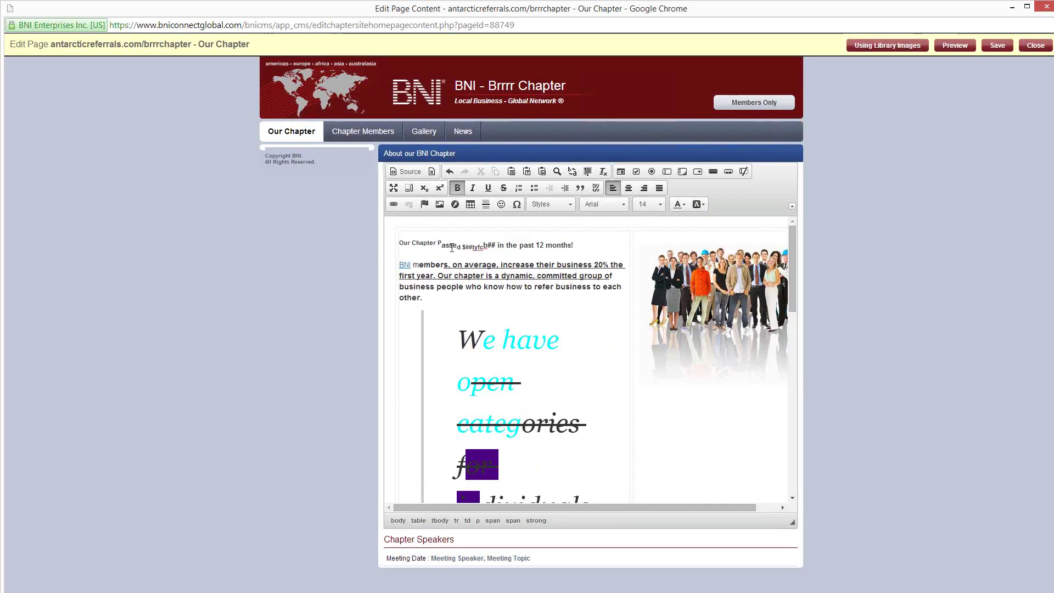
click(437, 286)
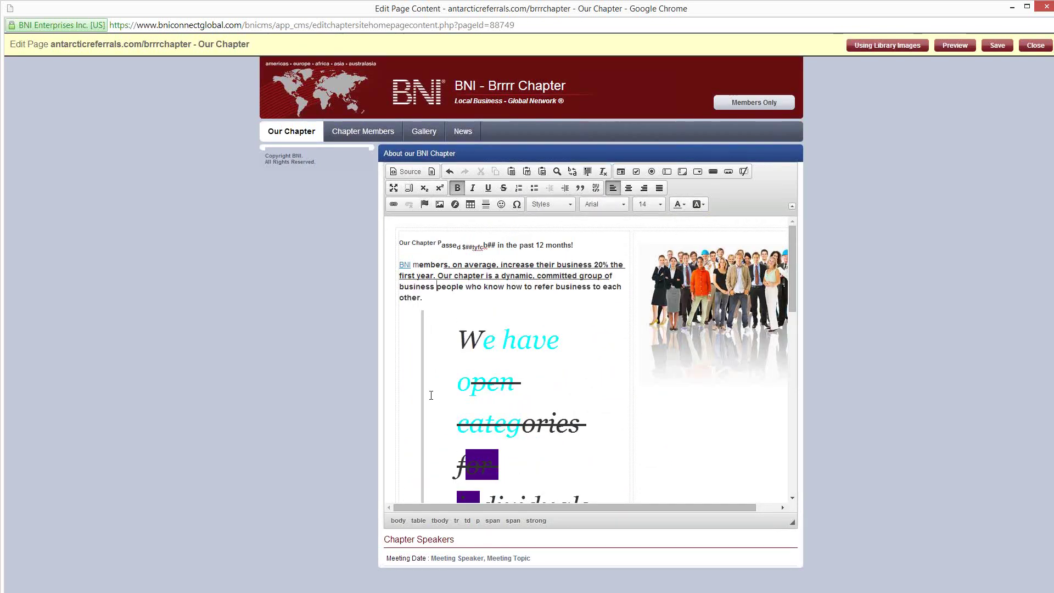
scroll(431, 403, down, 1)
scroll(431, 368, up, 1)
scroll(450, 272, down, 10)
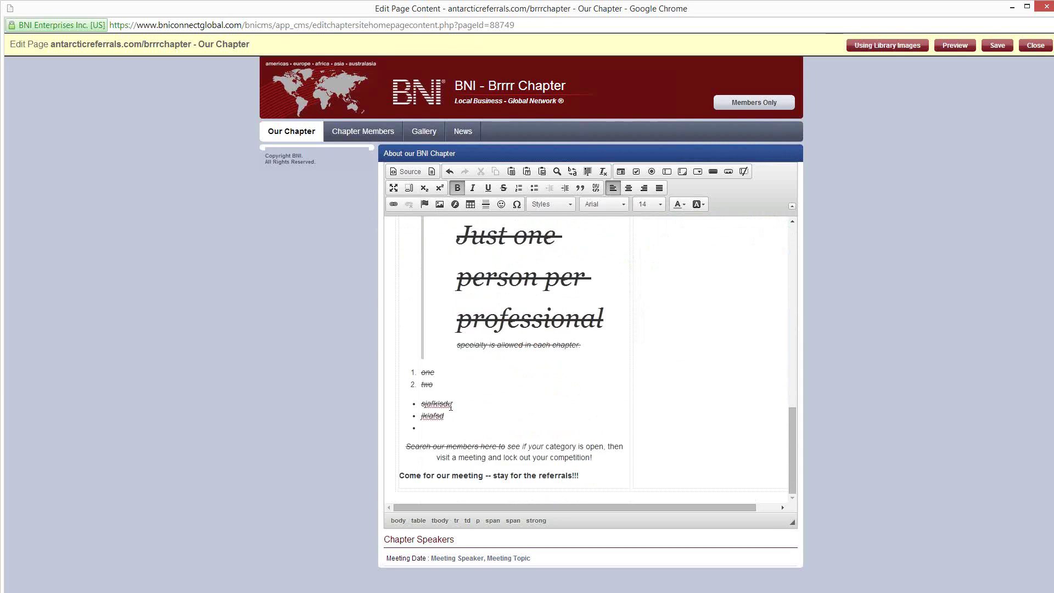
click(543, 496)
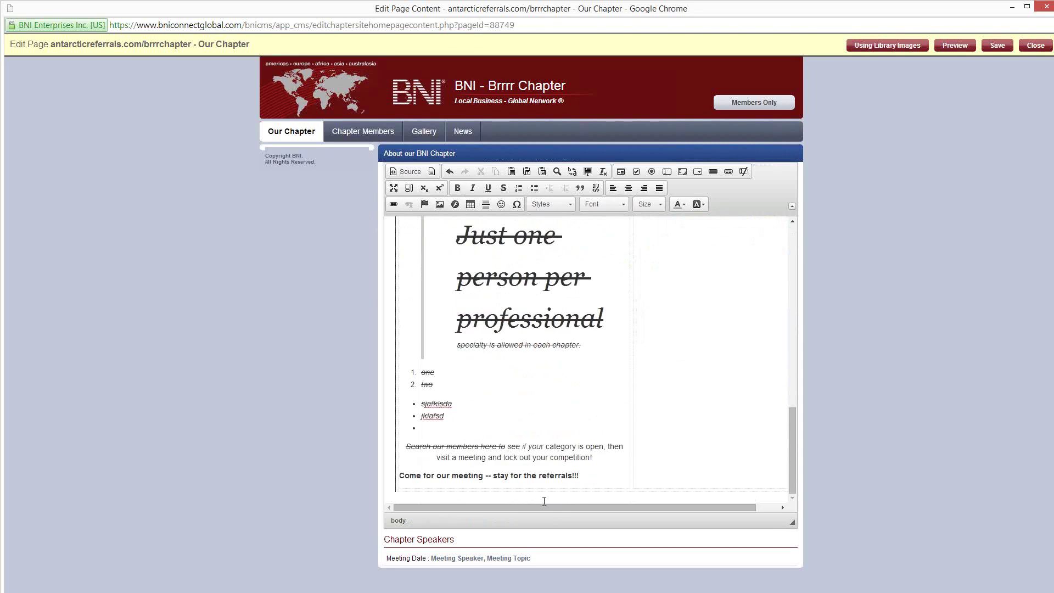
click(588, 474)
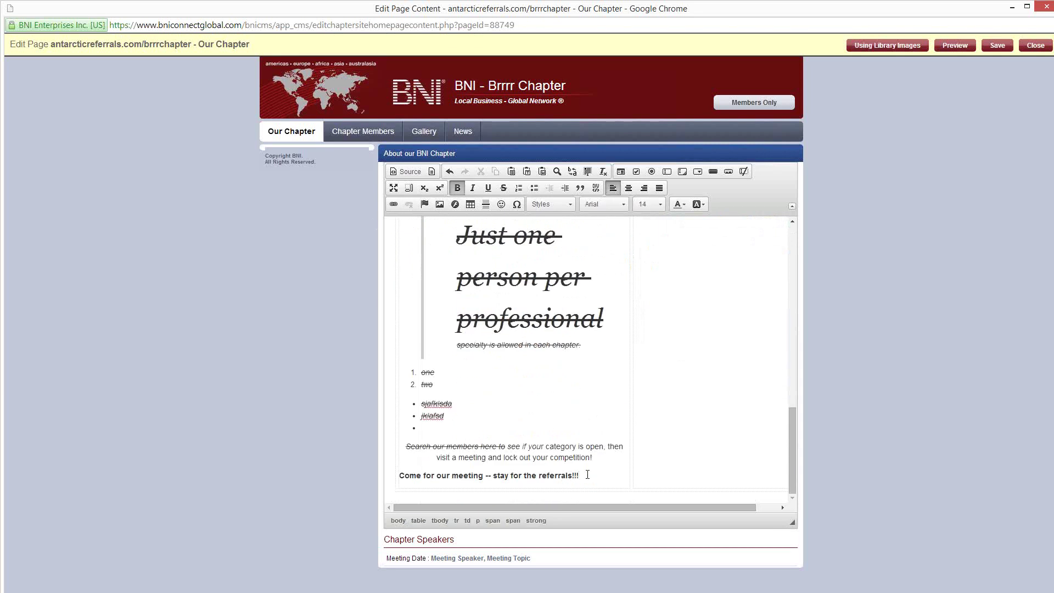
key(Return)
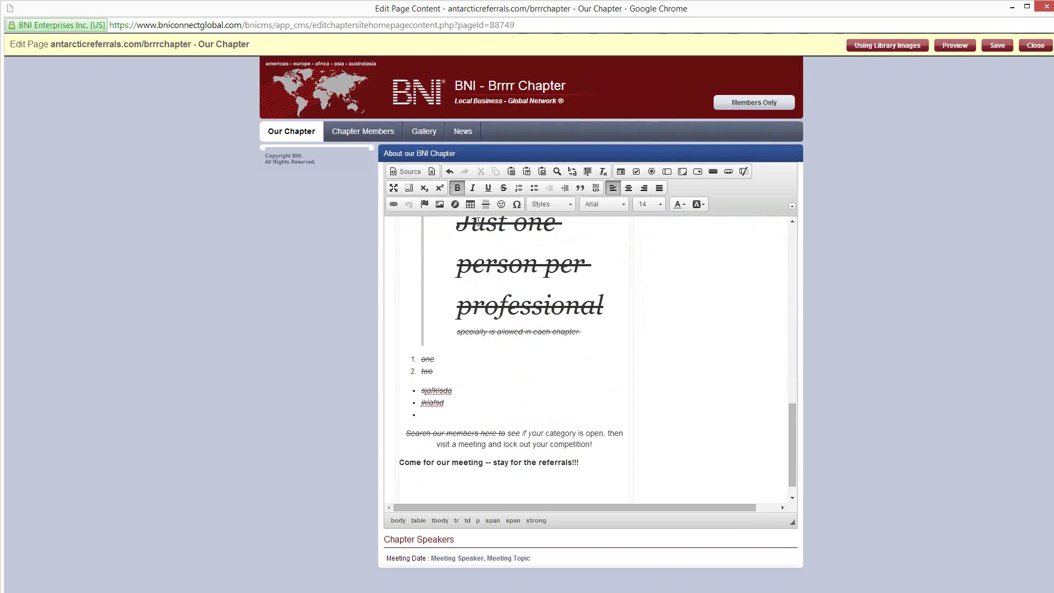
Step: Insert the server image gcsc_1406751228.png at 250 px wide, with a new line after it
click(440, 205)
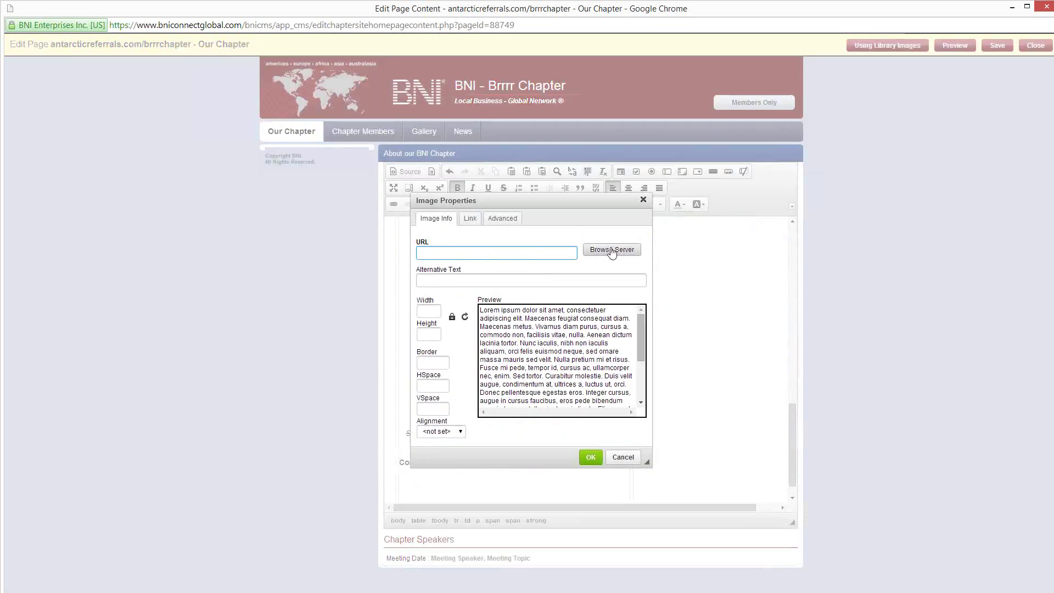
click(609, 250)
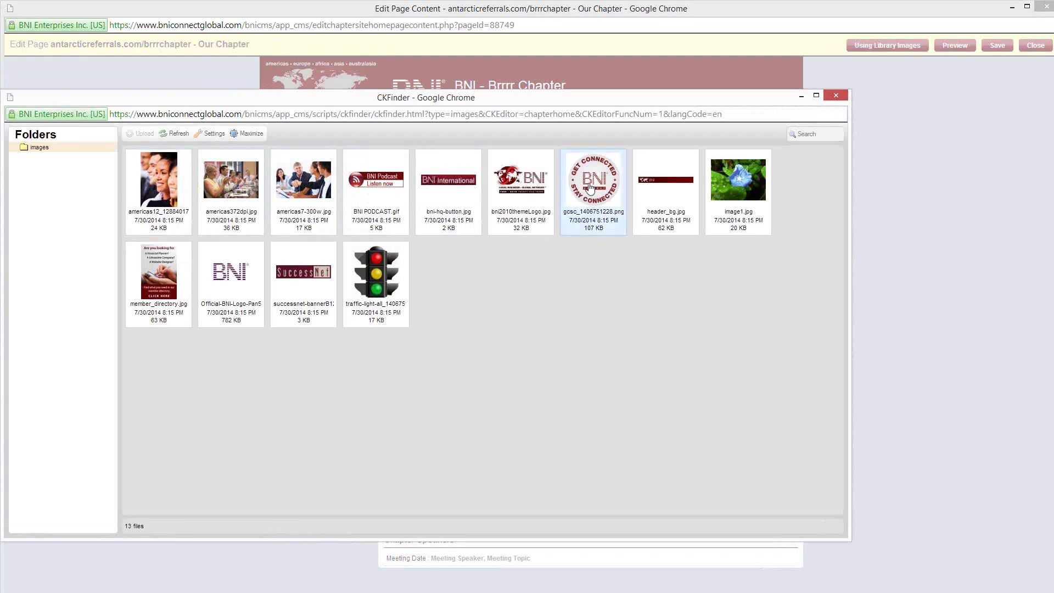
click(587, 222)
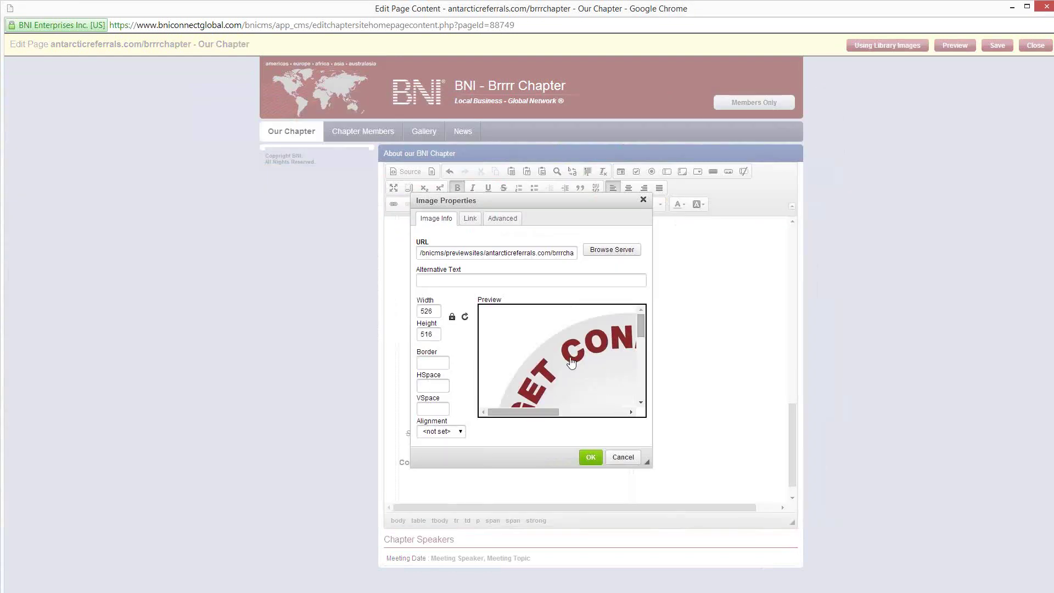
double_click(428, 311)
text(250)
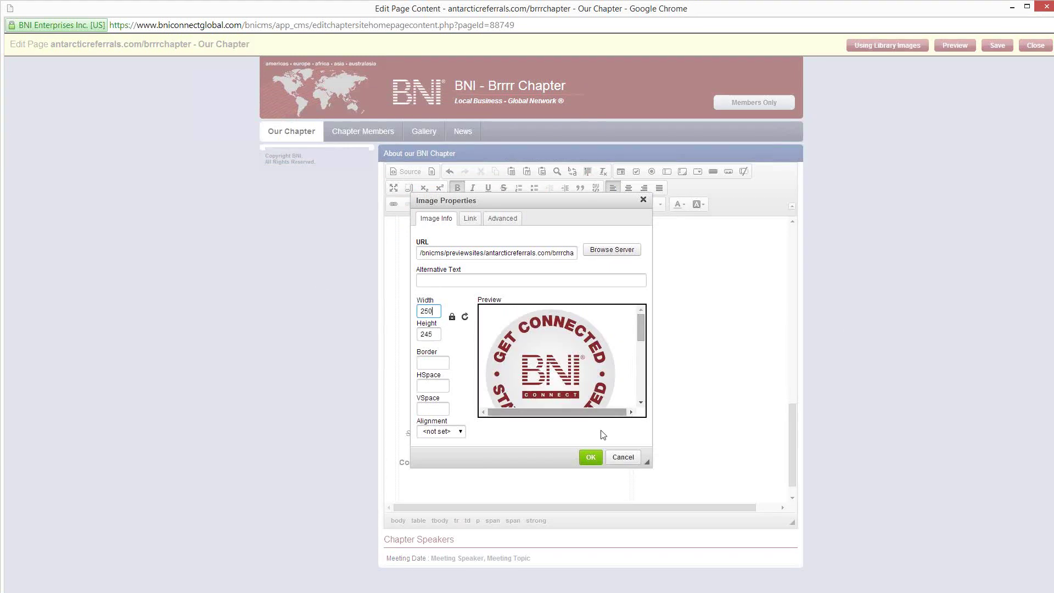
click(593, 459)
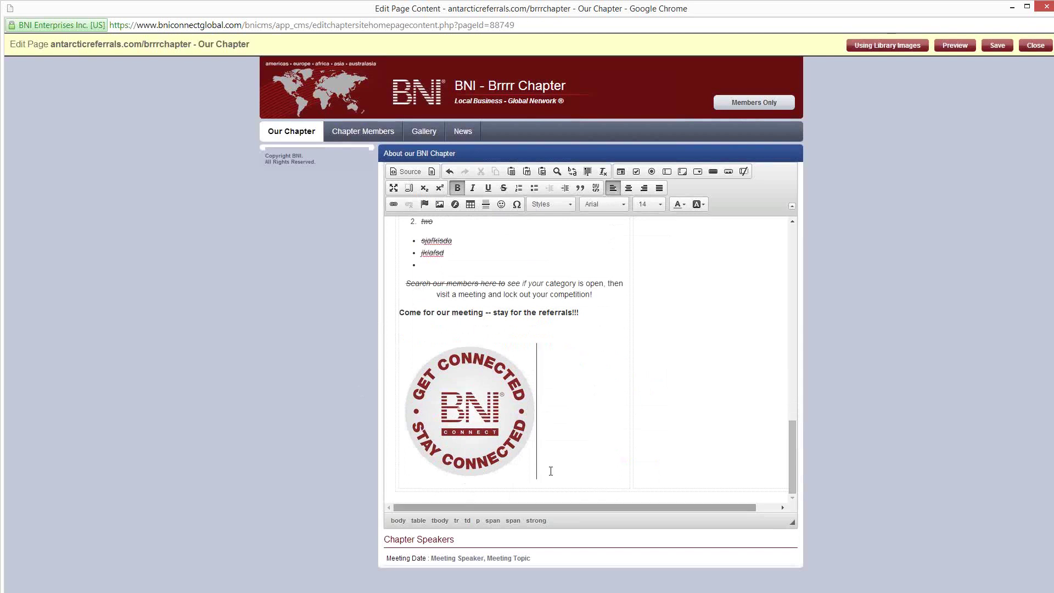
key(Return)
scroll(616, 403, down, 1)
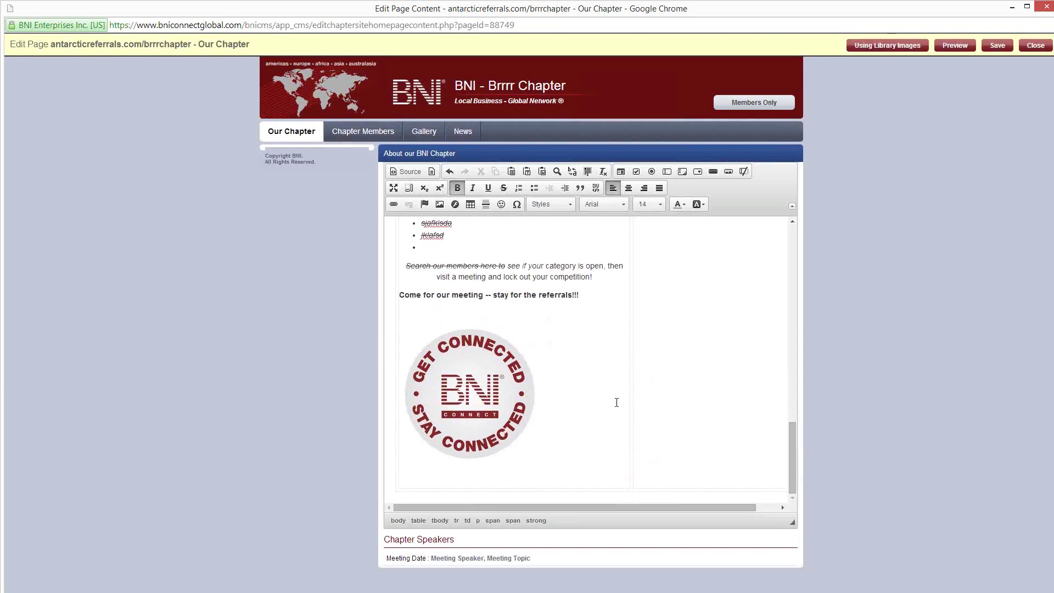
Step: Insert a 2-row, 2-column table with the traffic-light server image, 150 px wide, in the first cell
click(470, 204)
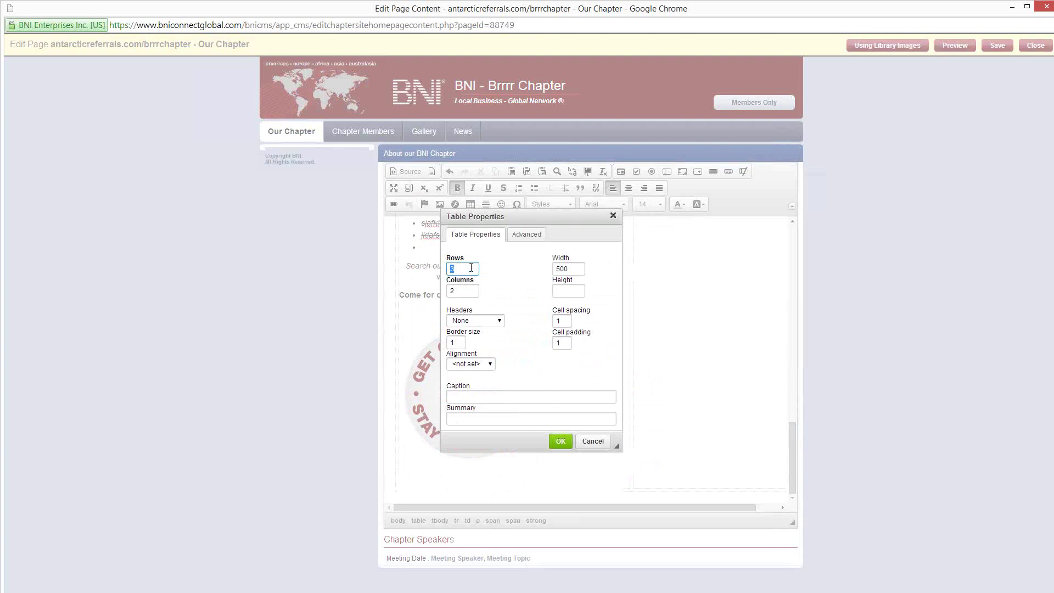
click(559, 441)
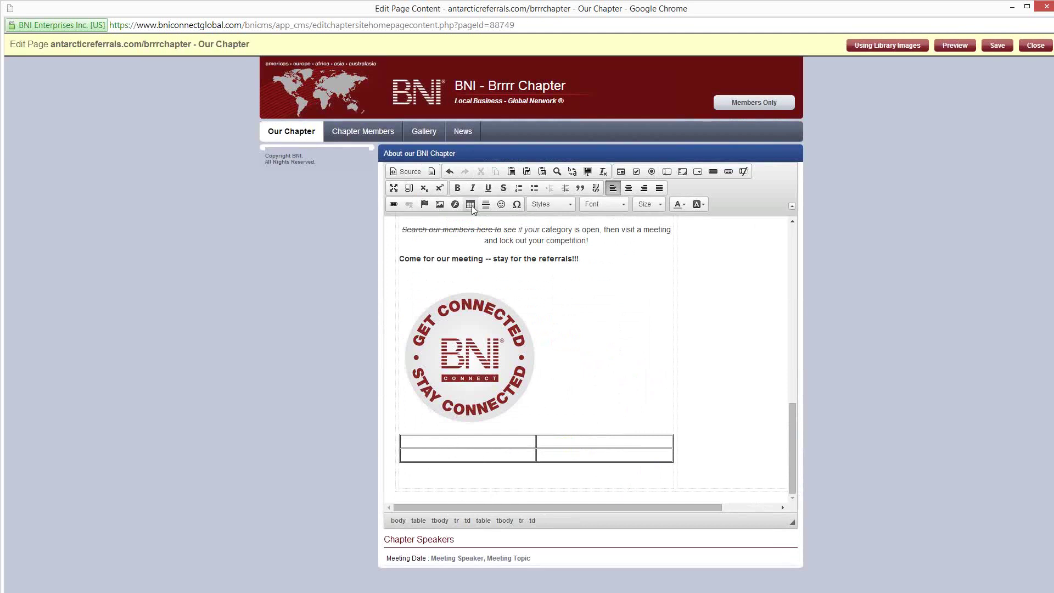
click(439, 205)
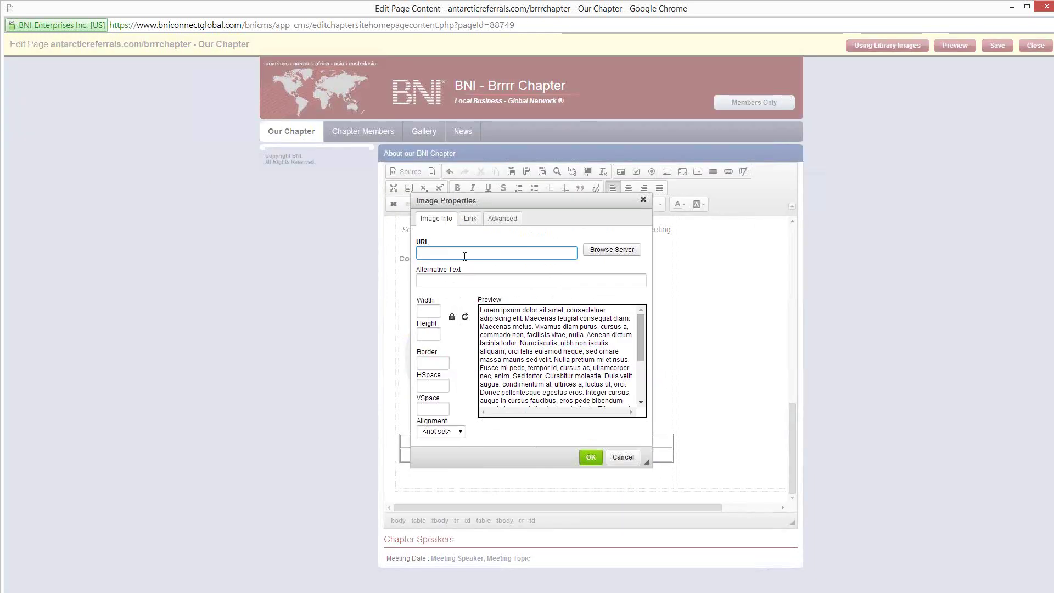
click(625, 251)
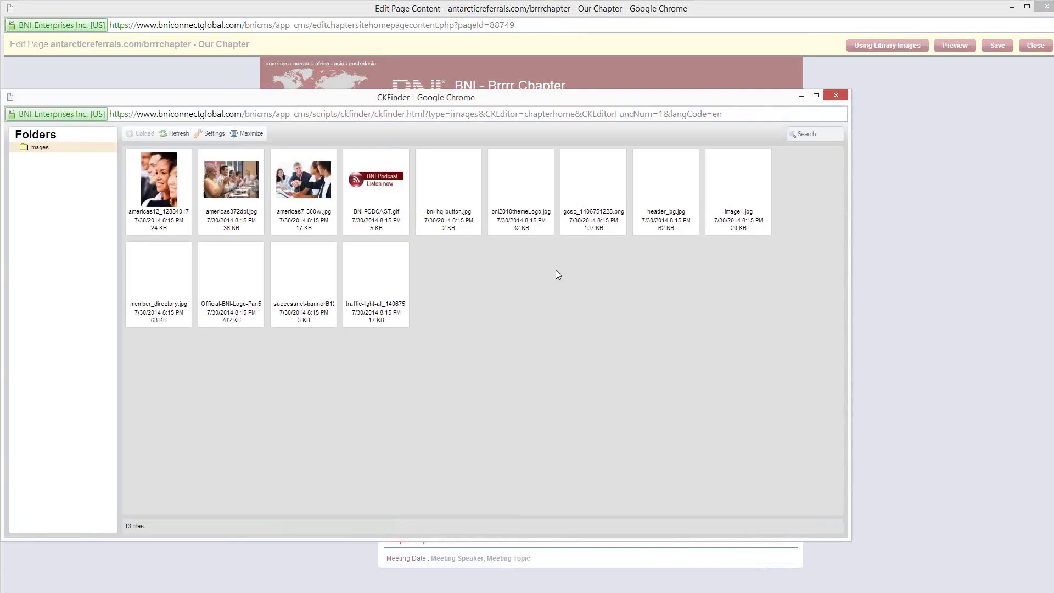
click(360, 277)
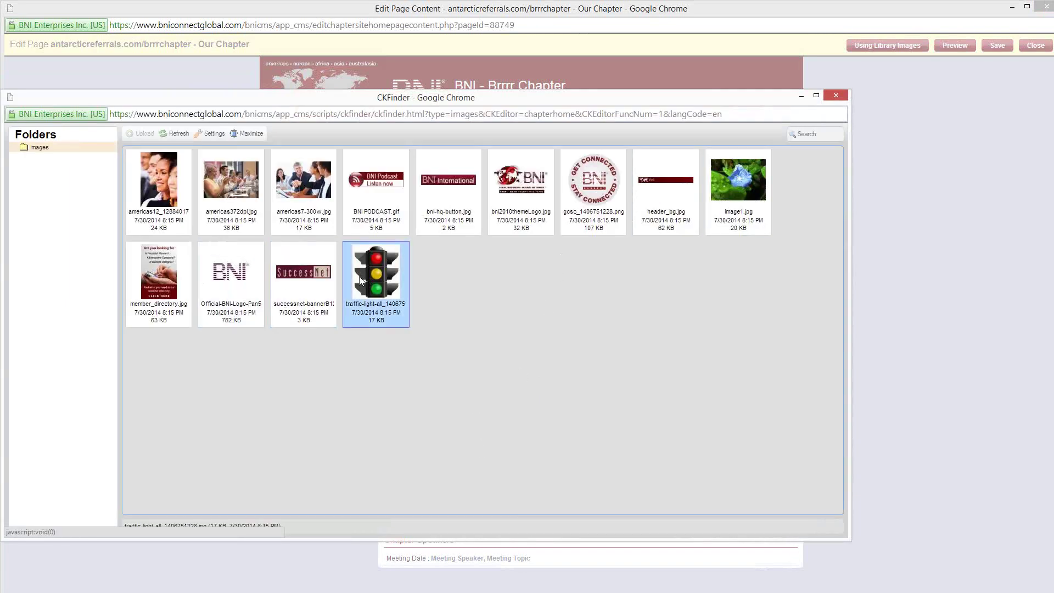
double_click(359, 276)
click(433, 312)
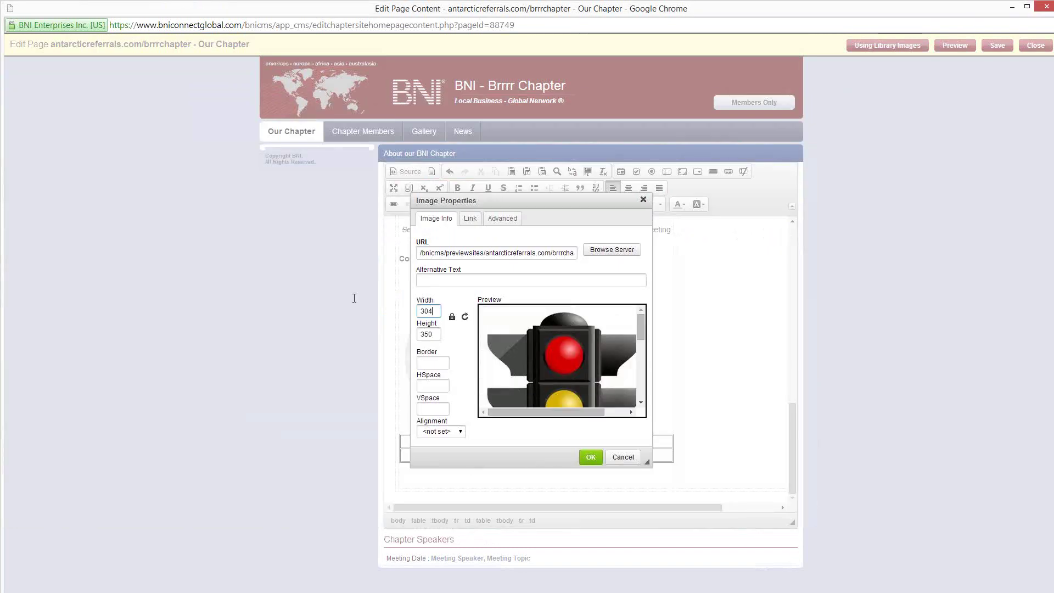
key(ctrl+a)
text(150)
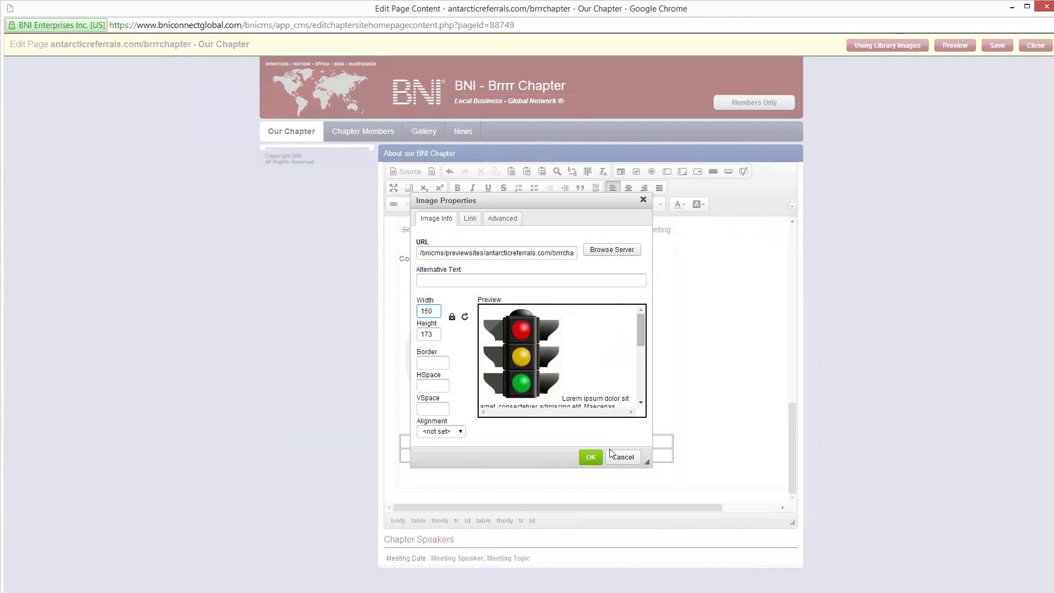
click(590, 456)
scroll(685, 424, down, 1)
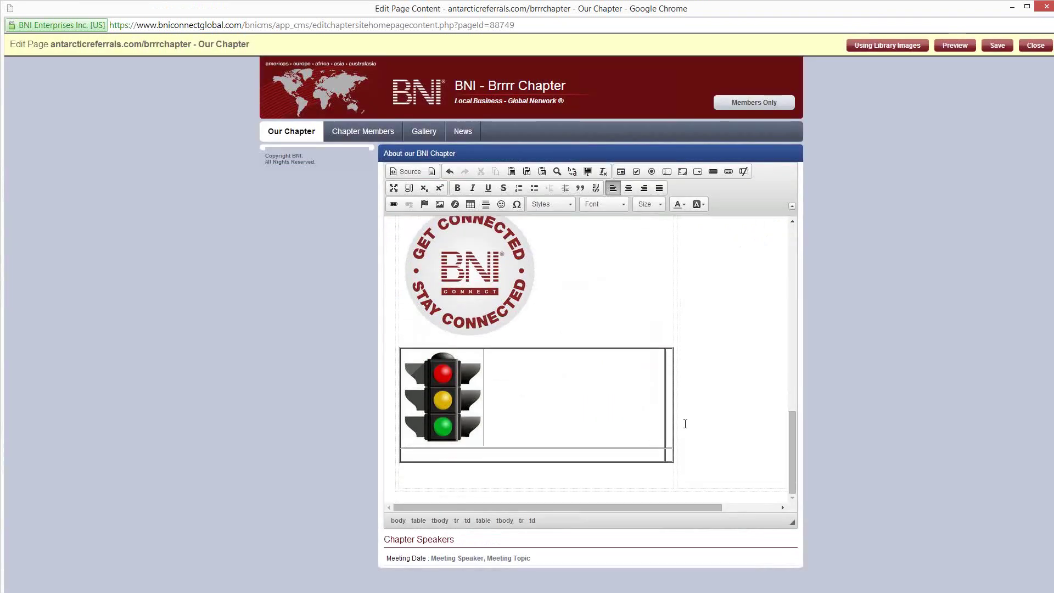
click(439, 204)
Step: Insert the Official-BNI-Logo server image into the table's second cell
click(611, 250)
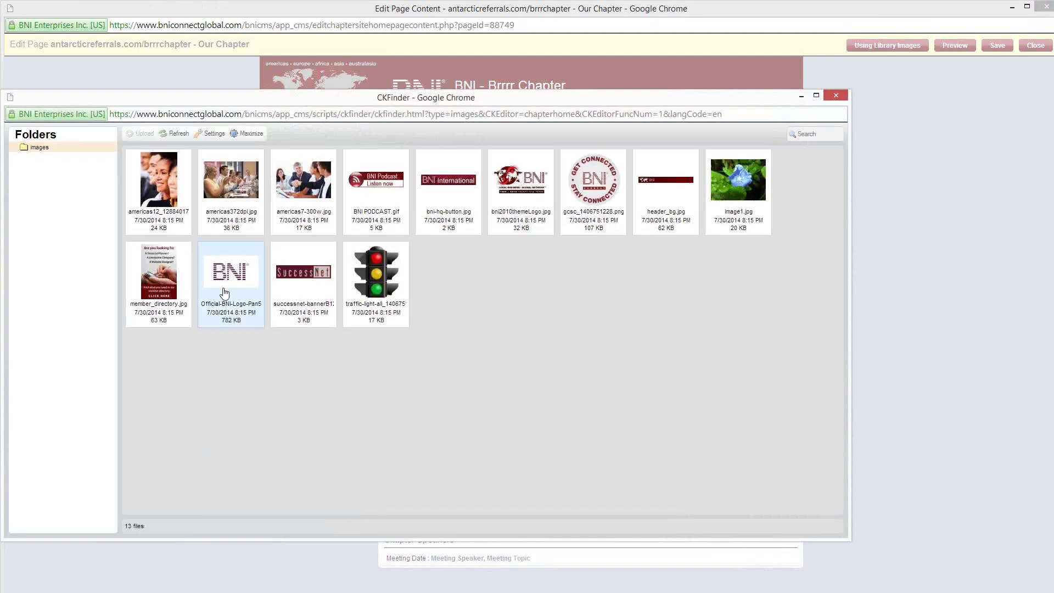
double_click(221, 281)
click(589, 457)
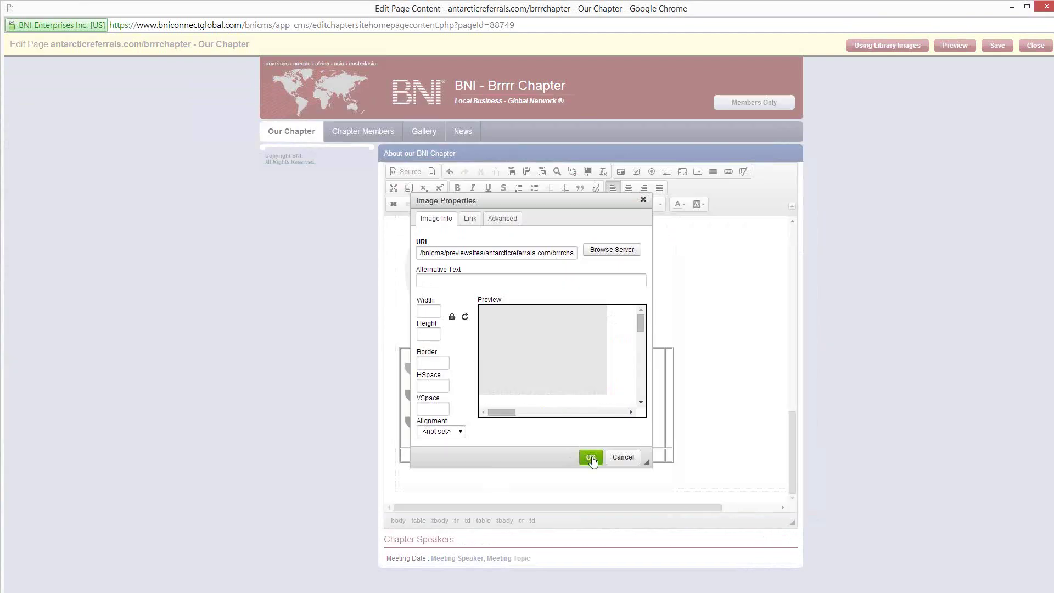
Step: Resize the BNI logo to 150 px wide in Image Properties
click(686, 349)
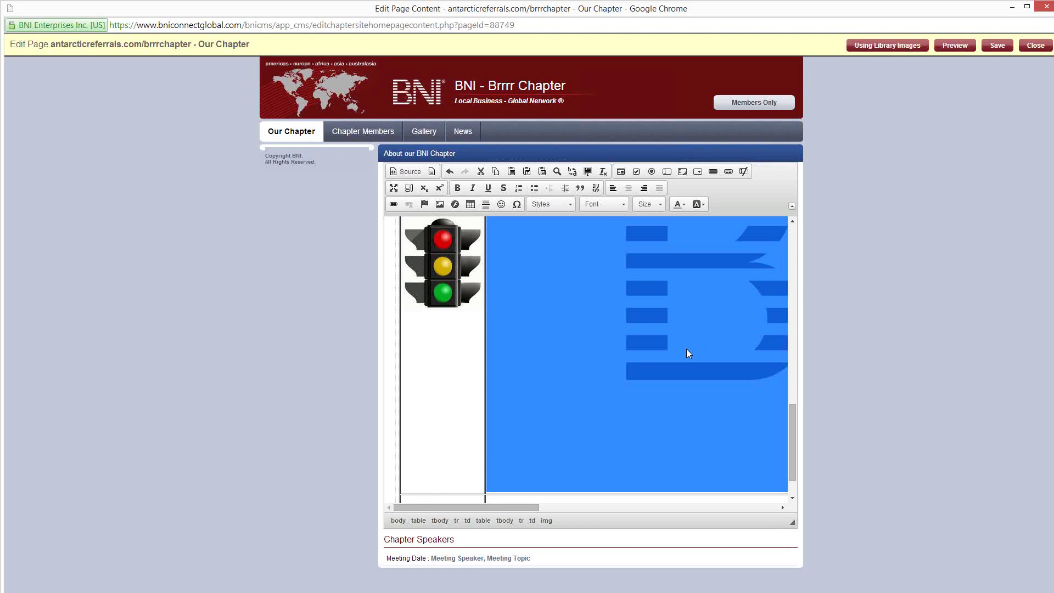
right_click(655, 327)
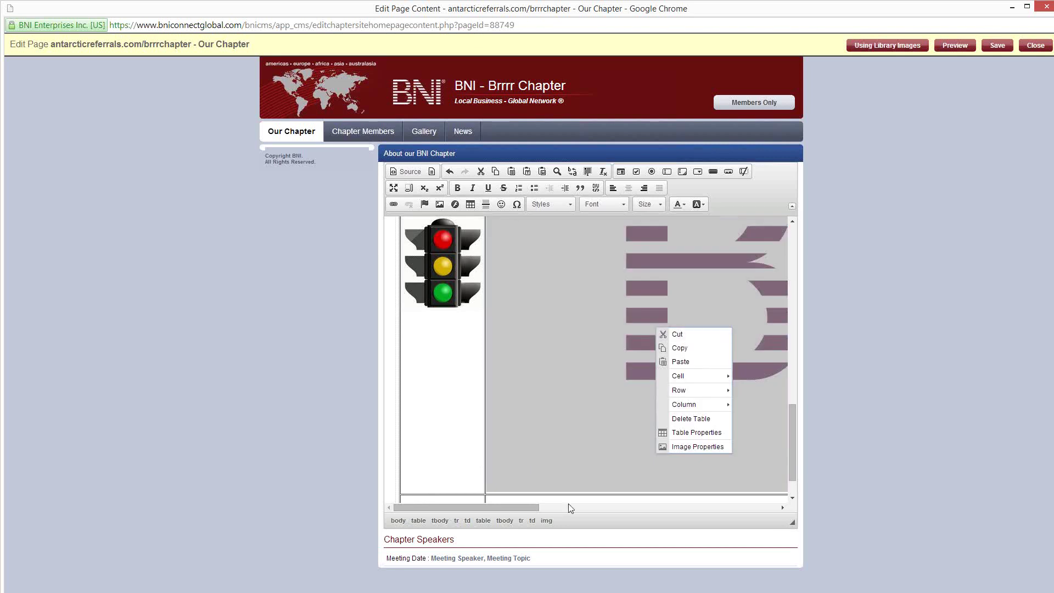
click(549, 398)
right_click(655, 336)
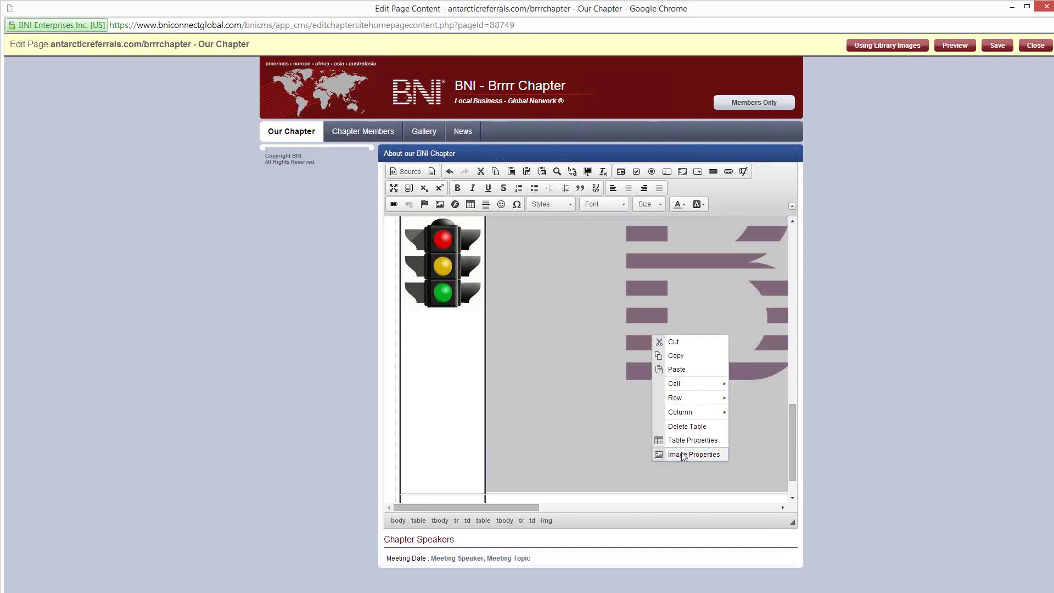
click(695, 456)
double_click(428, 311)
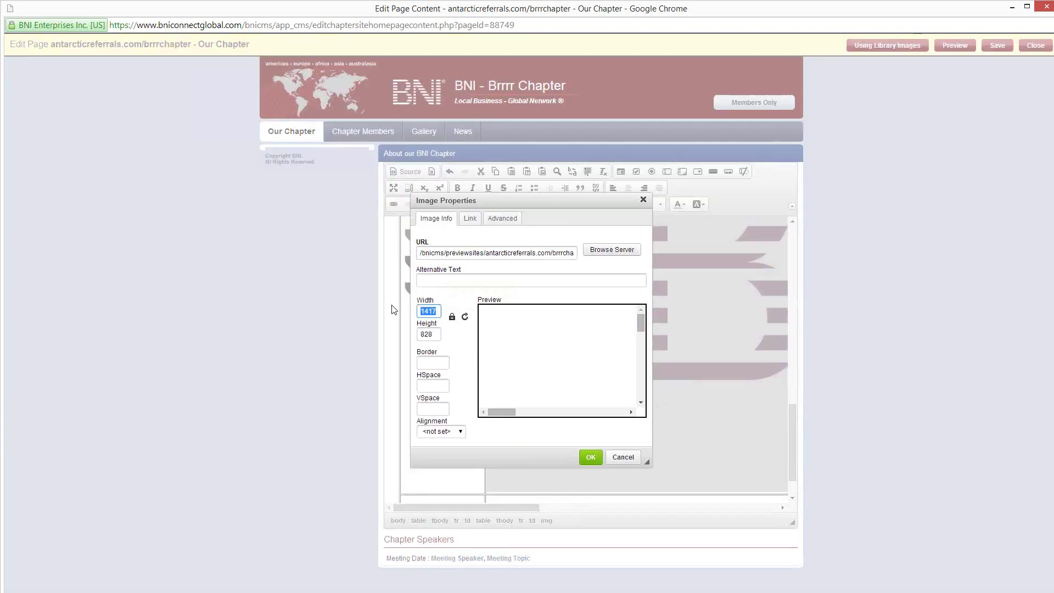
text(150)
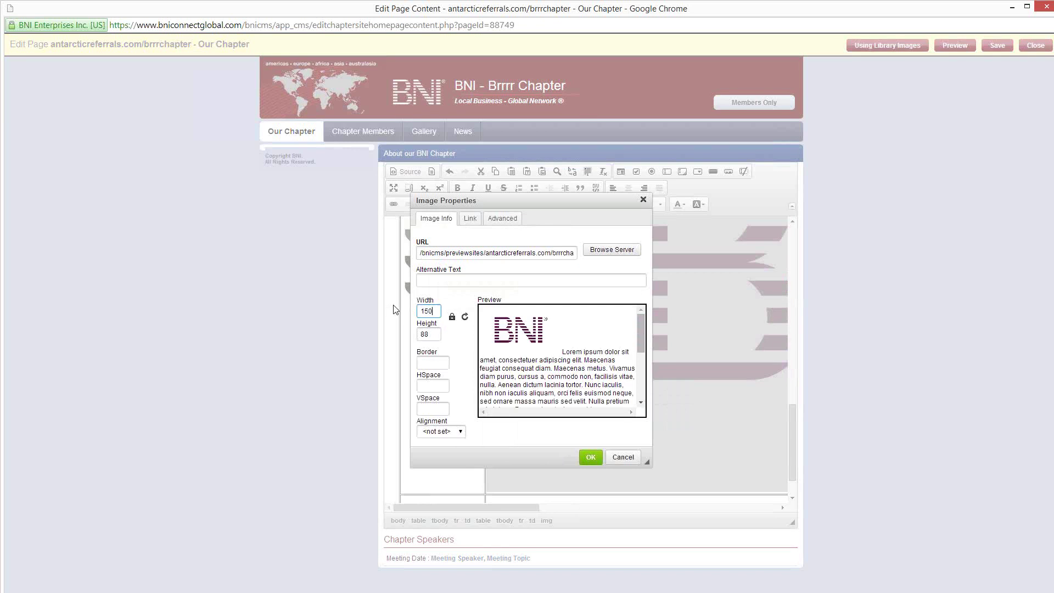
click(590, 456)
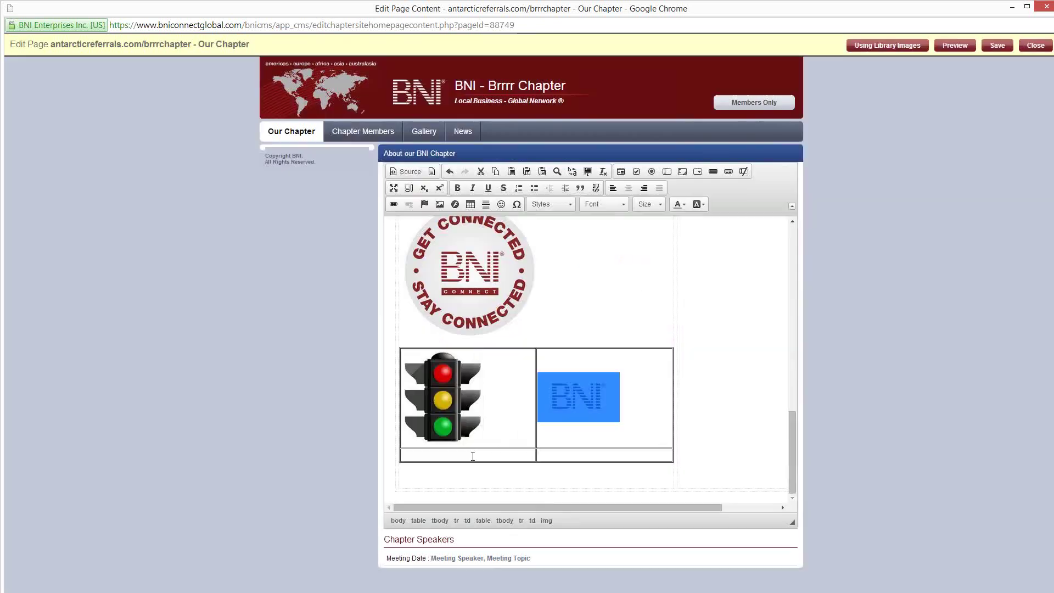
click(574, 313)
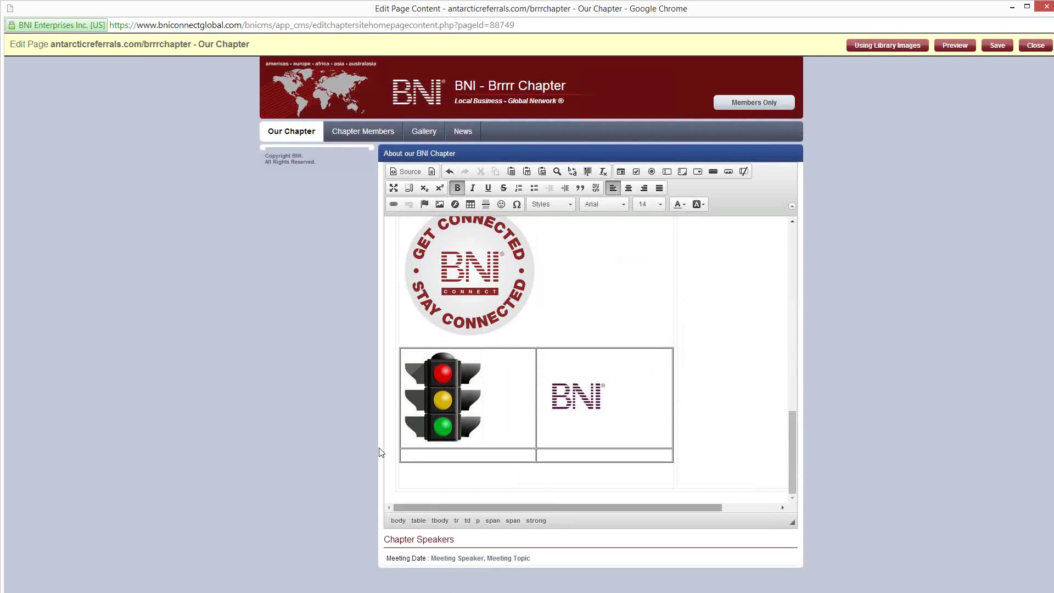
Step: Link the Get Connected image to support.bniconnect.co, then place the caret below the table
click(480, 280)
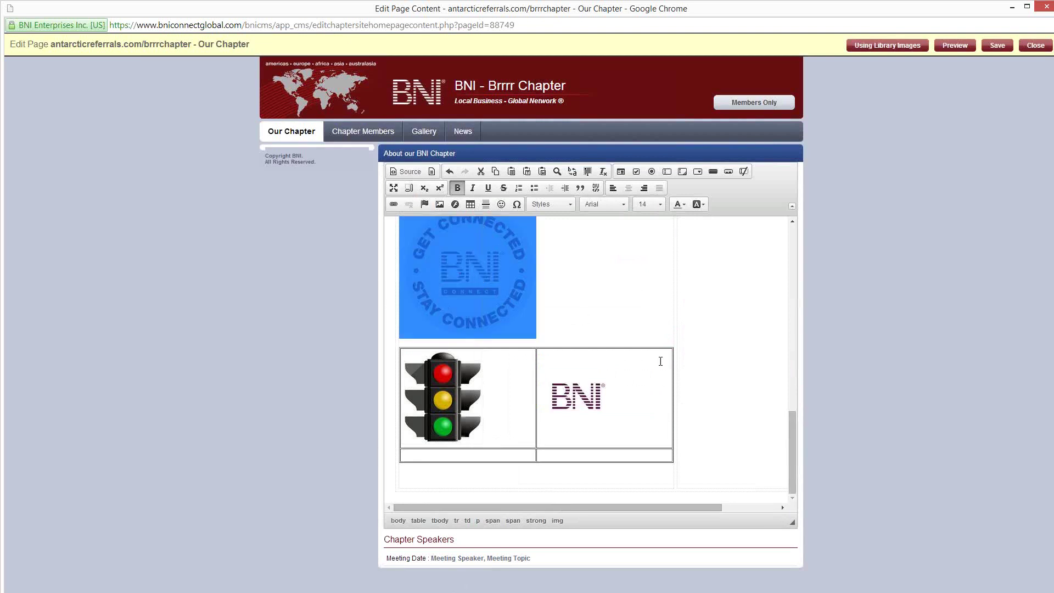
scroll(660, 361, up, 2)
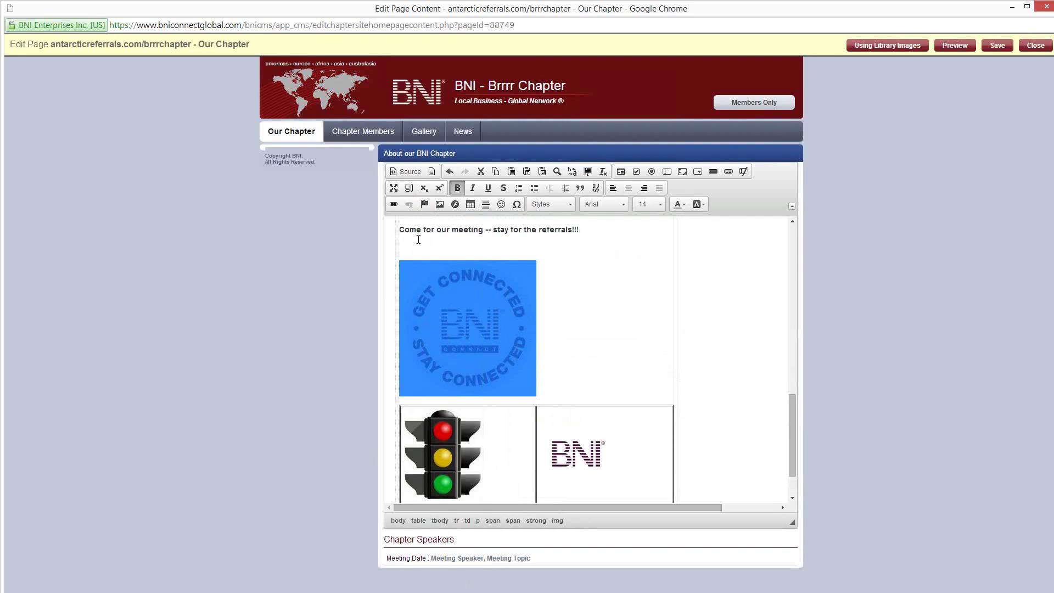
click(393, 204)
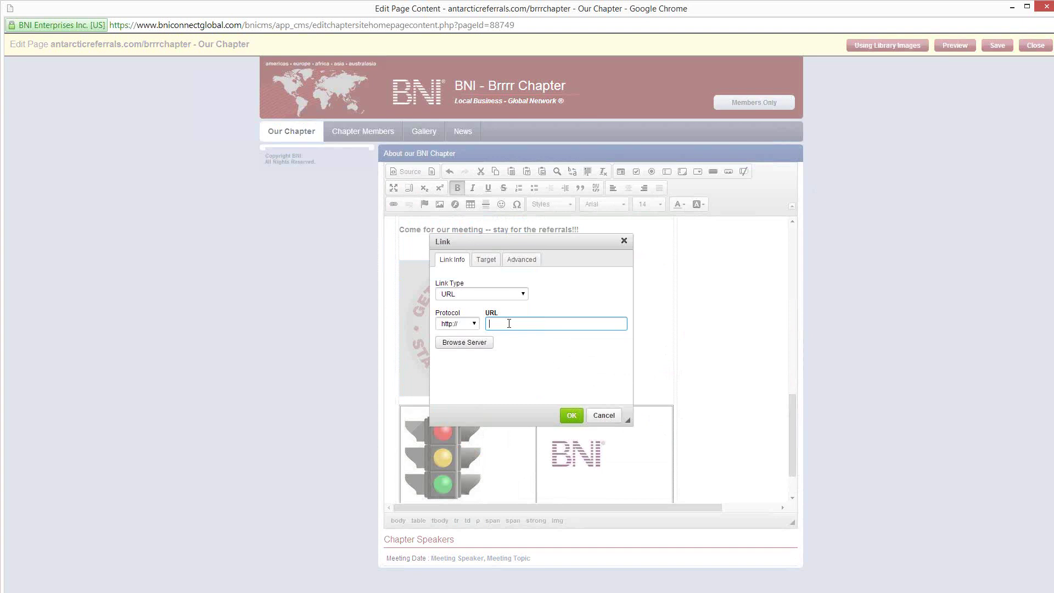
text(support.b)
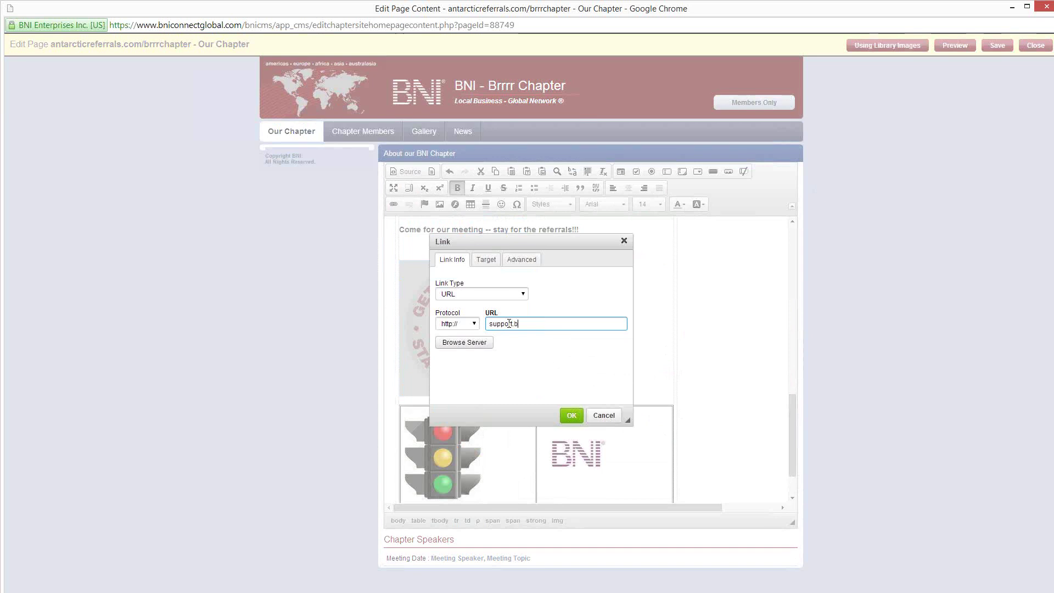
text(niconnect.com)
click(572, 416)
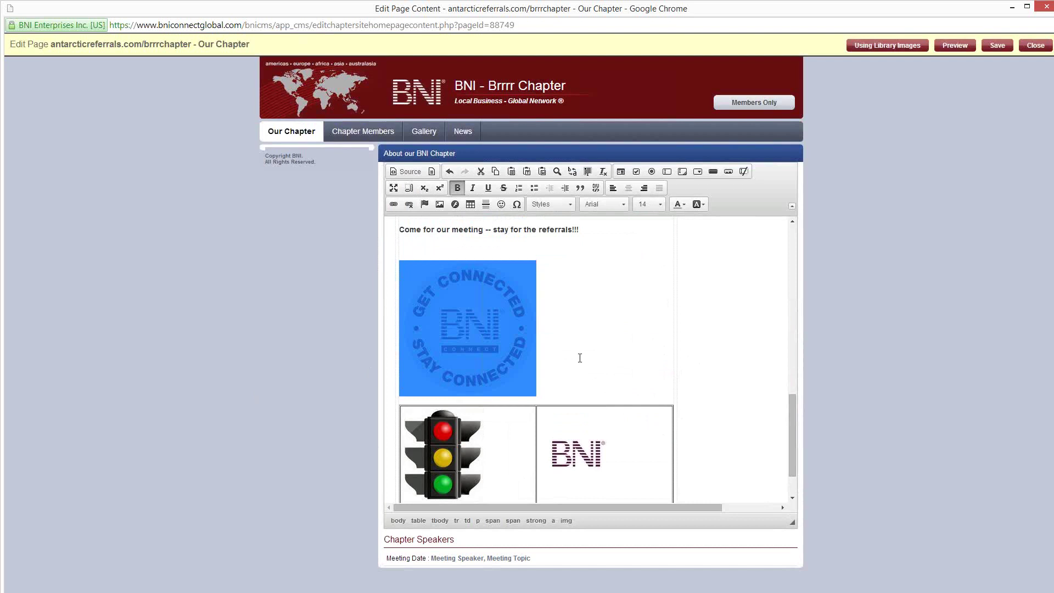
scroll(567, 437, down, 1)
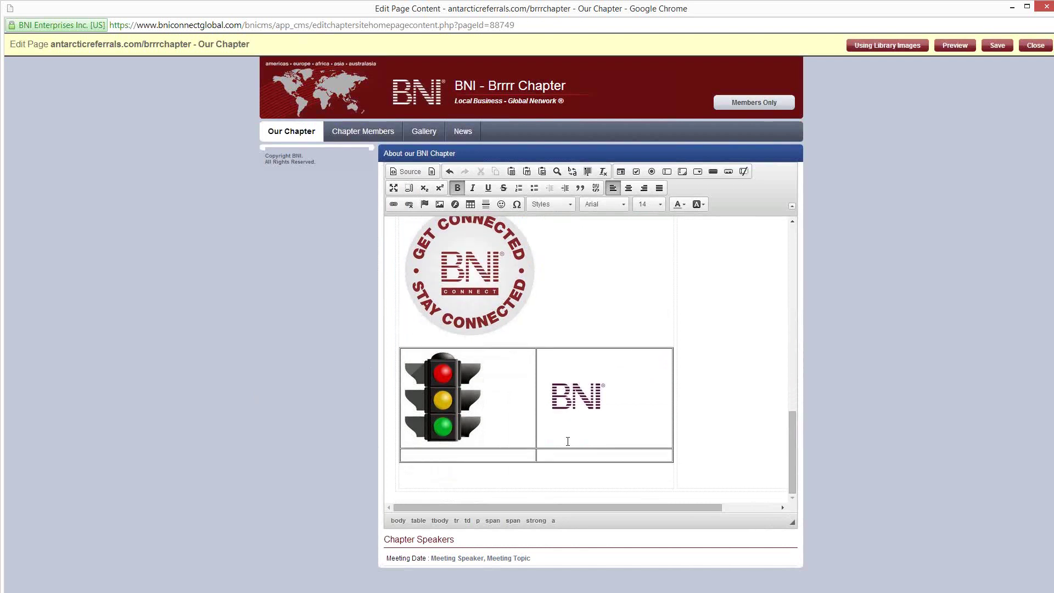
click(468, 475)
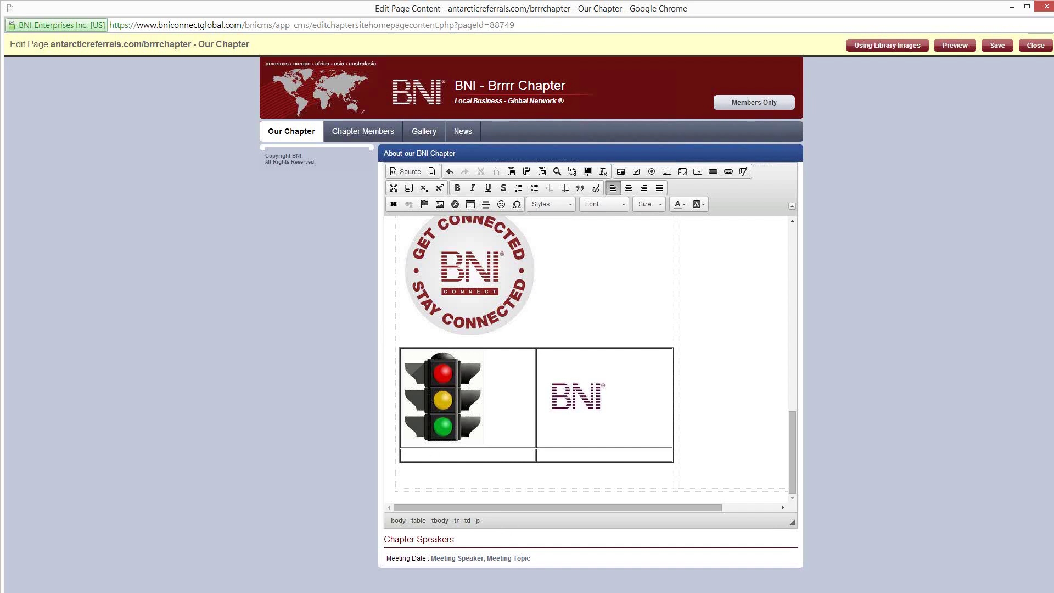
Step: In a new window, load the BNI Connect YouTube channel and open the Join a Group! video
key(ctrl+n)
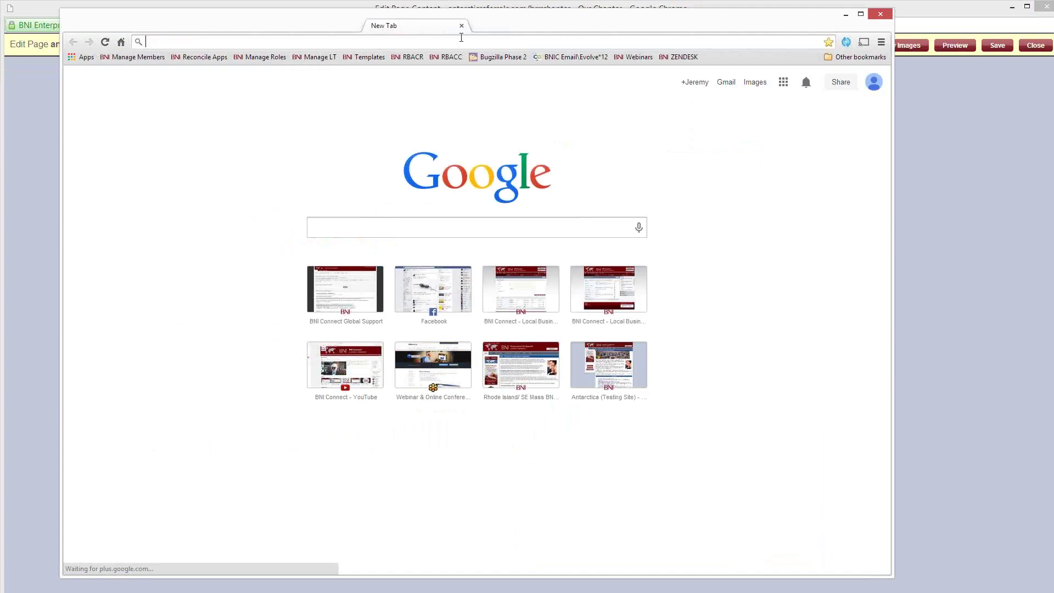
text(youtube.com/bniconnectglobal)
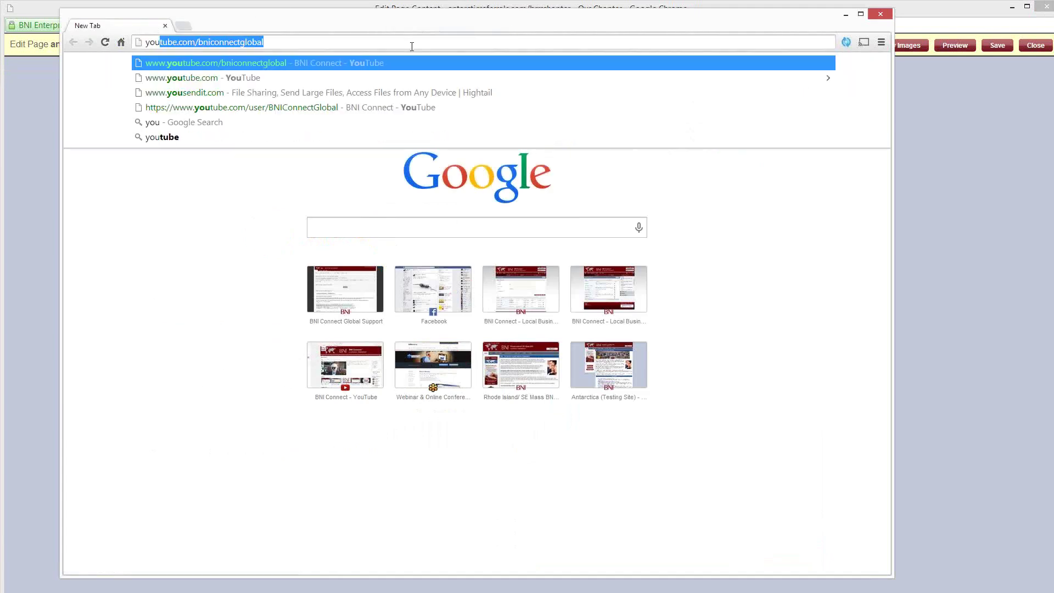
key(Return)
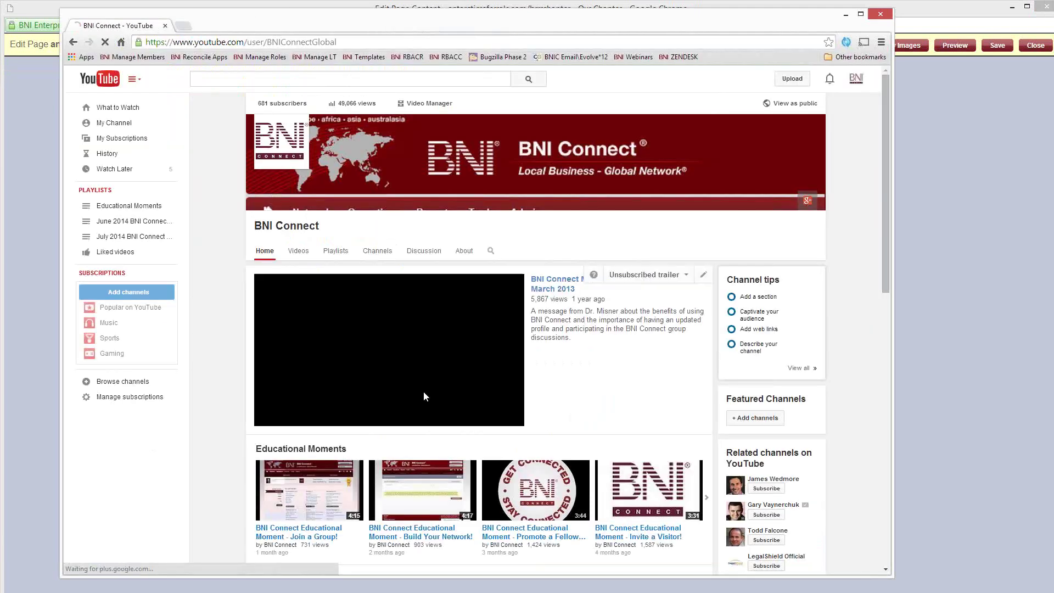
scroll(423, 391, down, 4)
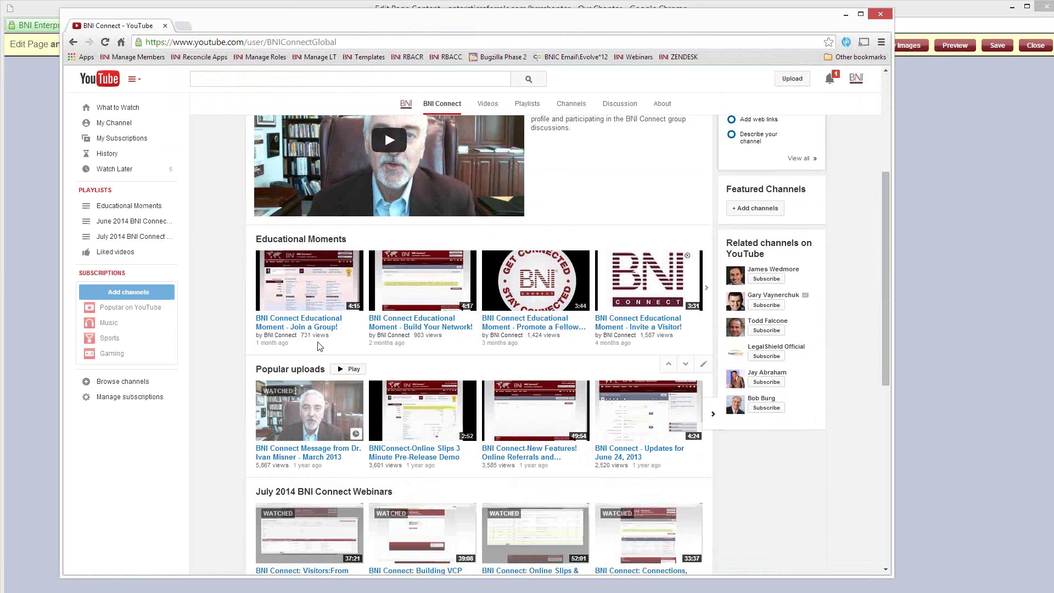
click(302, 282)
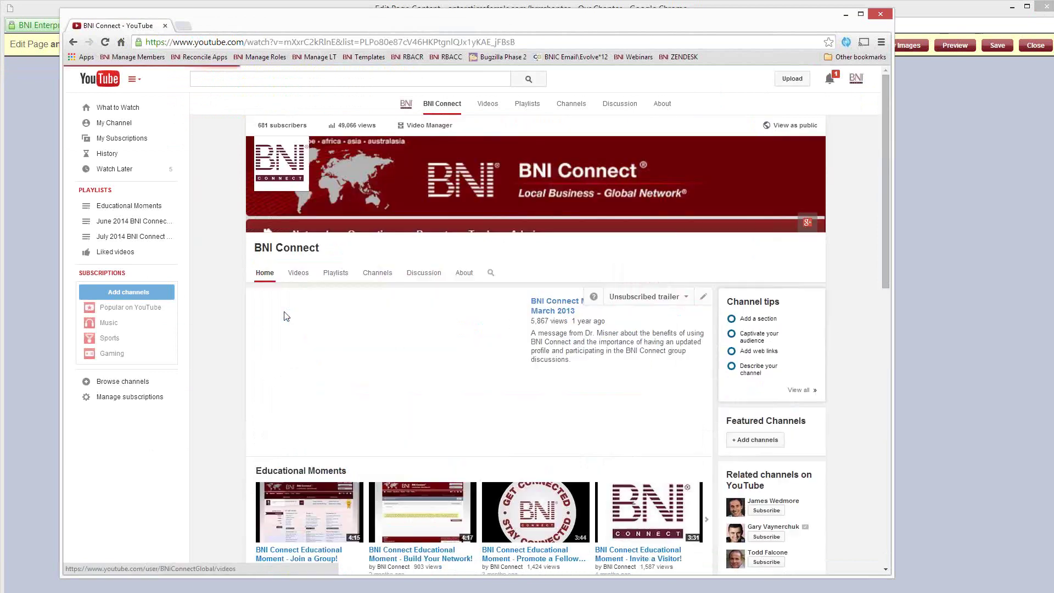
click(377, 232)
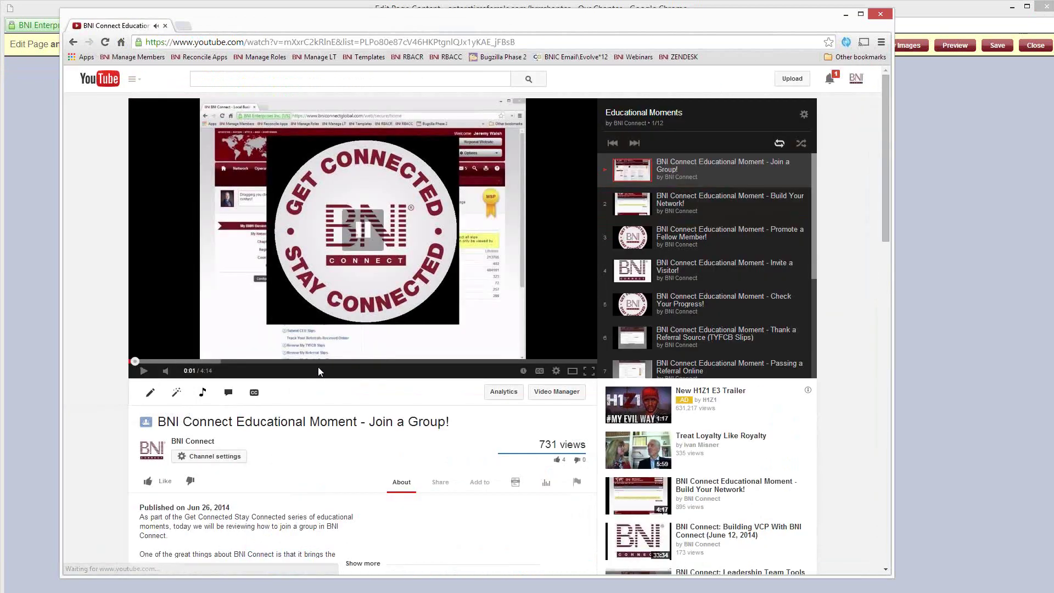
Step: Copy the video's 560×315 embed code with the playlist option turned off
scroll(443, 336, down, 3)
click(440, 332)
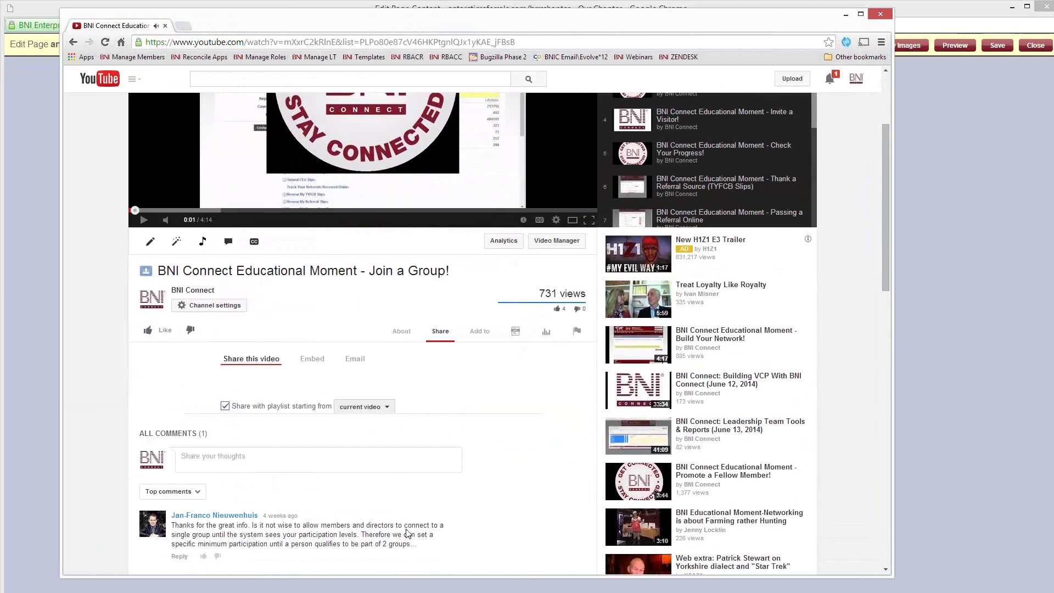
click(230, 359)
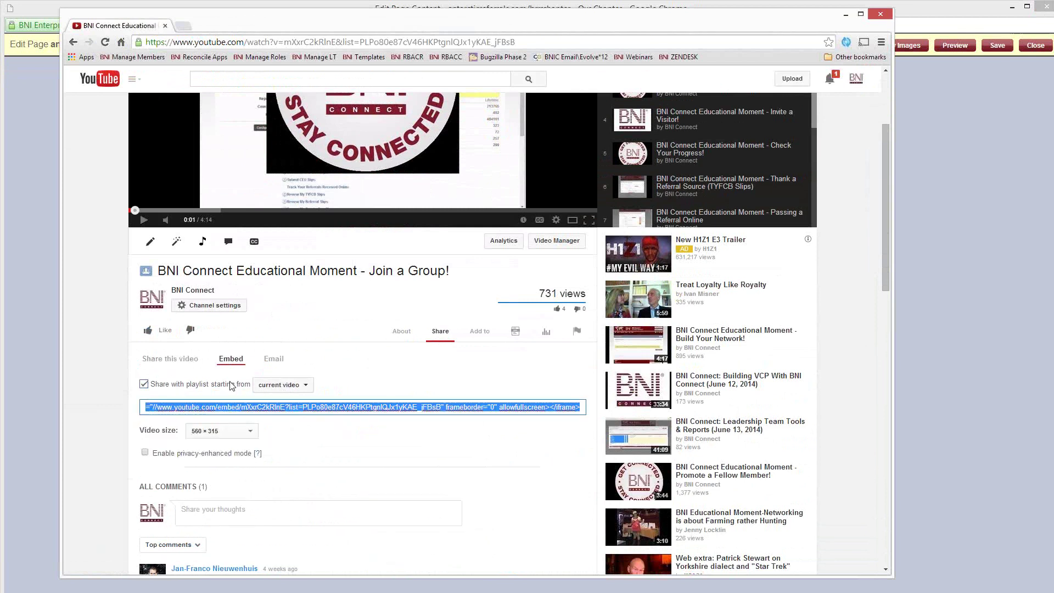
click(144, 384)
click(193, 406)
click(216, 408)
key(ctrl+c)
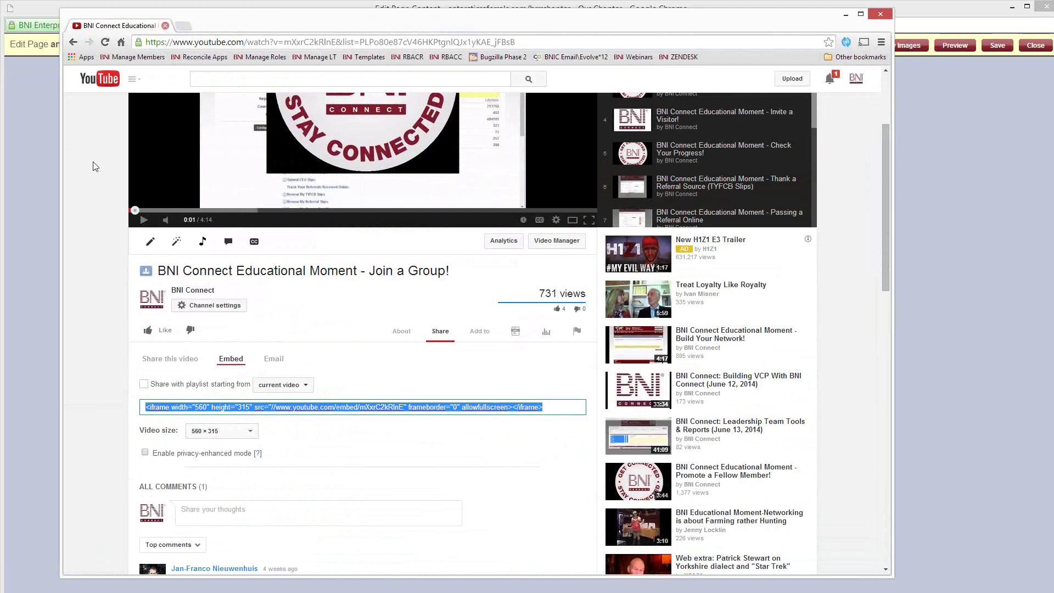
click(33, 170)
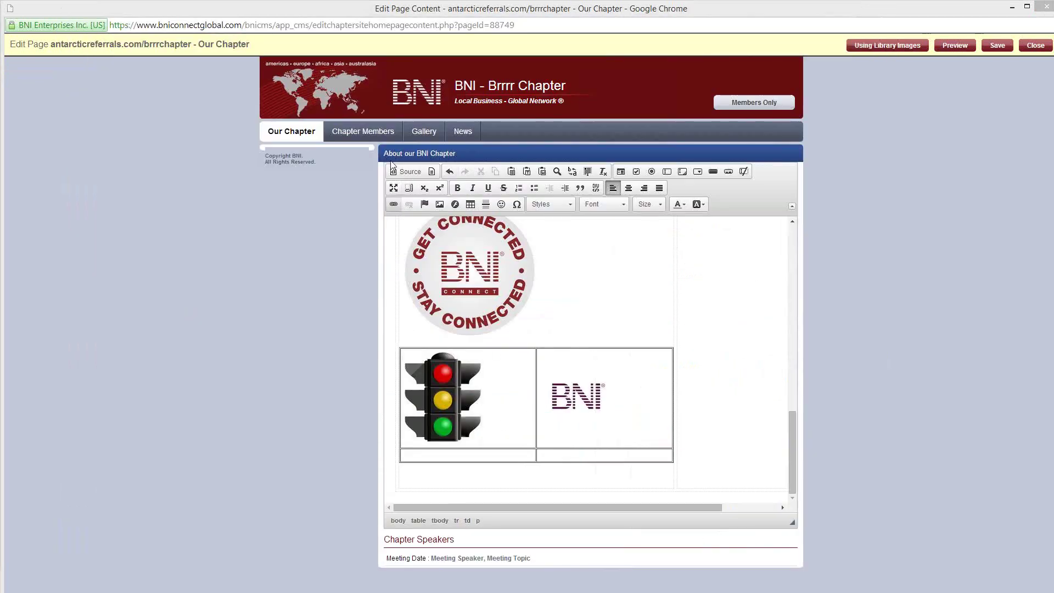
Step: Insert a plain XXXXXXXX placeholder paragraph above the 'We have open categories' quote
scroll(500, 467, up, 10)
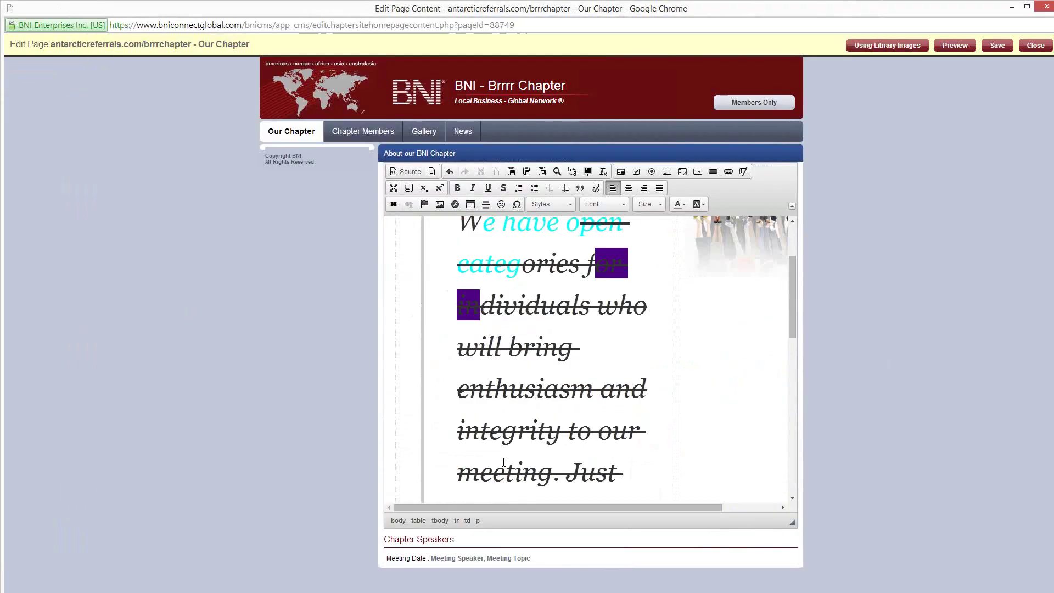
scroll(502, 460, down, 2)
scroll(496, 439, up, 4)
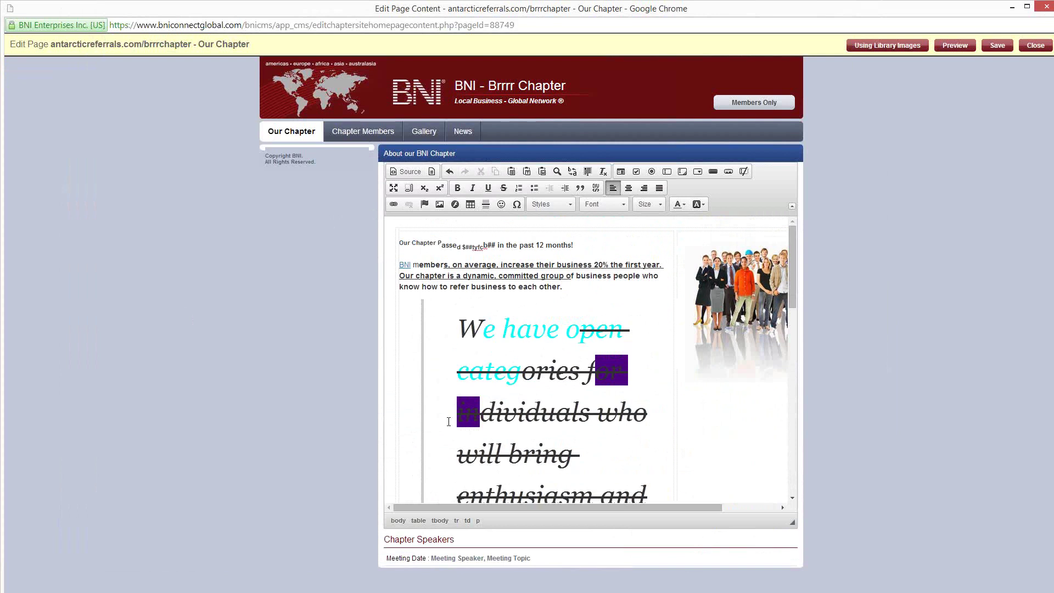
click(402, 296)
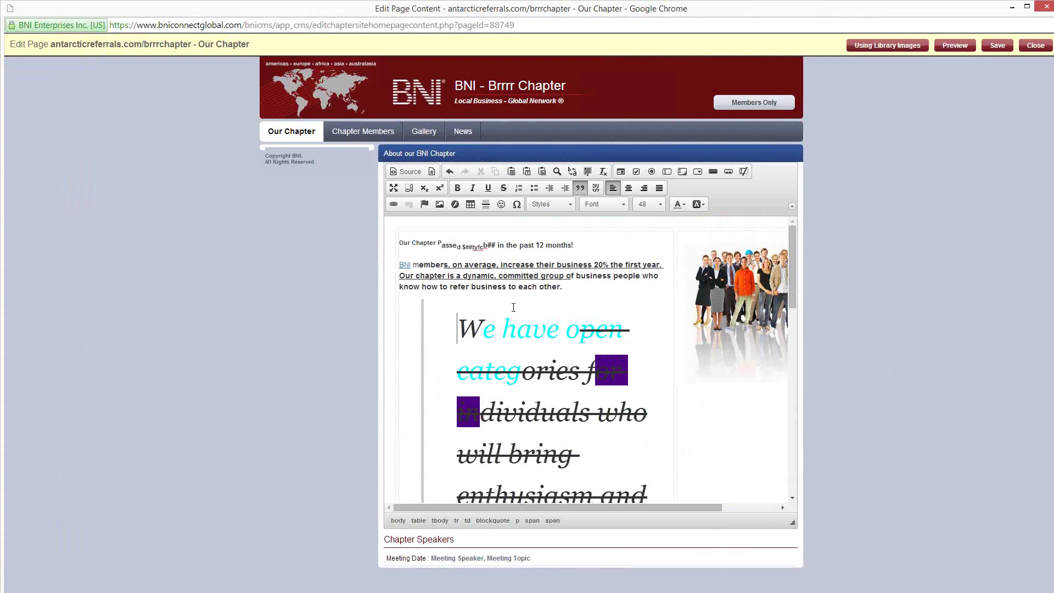
key(Return)
key(Return)
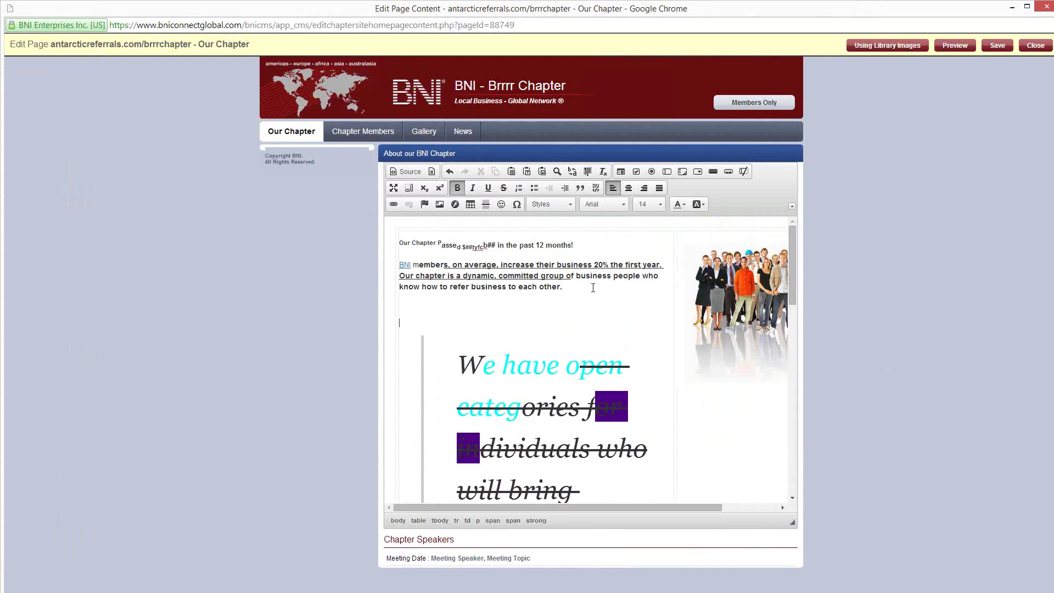
key(BackSpace)
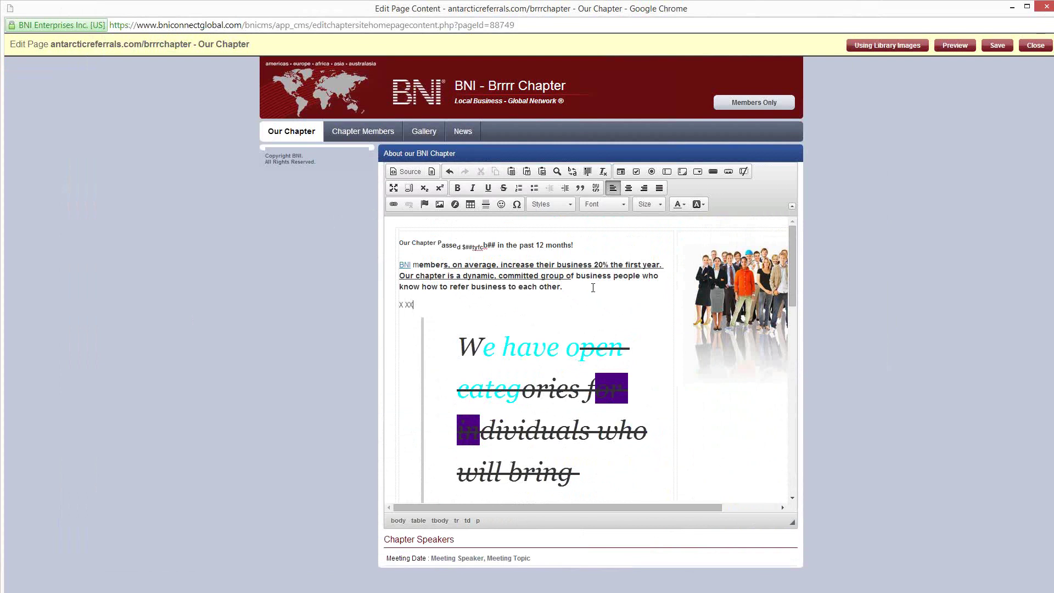
key(BackSpace)
key(BackSpace)
key(BackSpace)
key(BackSpace)
key(BackSpace)
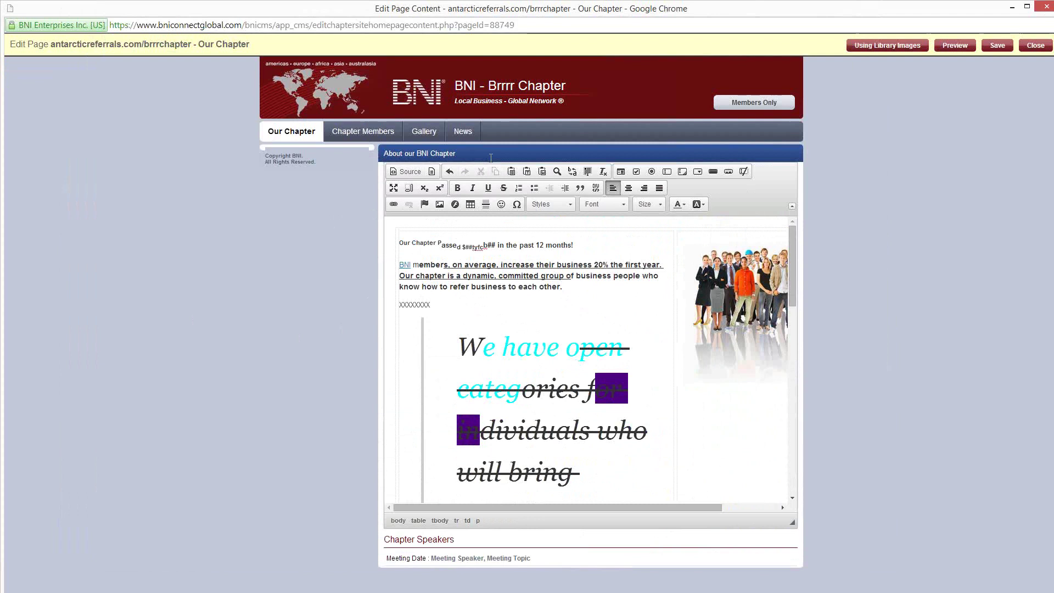
Step: In the HTML source, paste the Join a Group! iframe code over the XXXXXXXX placeholder
click(405, 173)
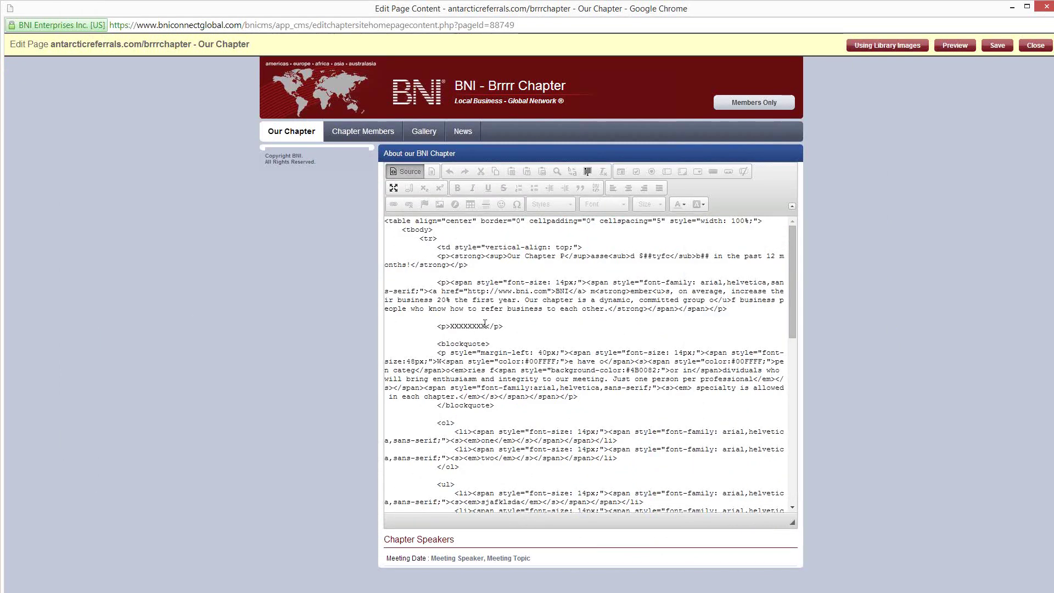
double_click(468, 325)
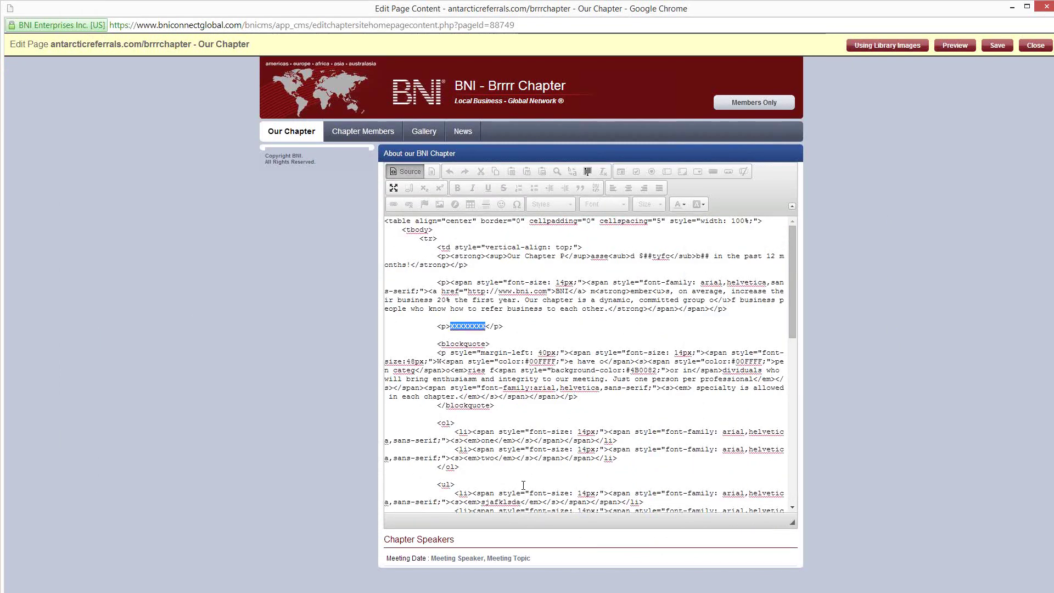
key(ctrl+v)
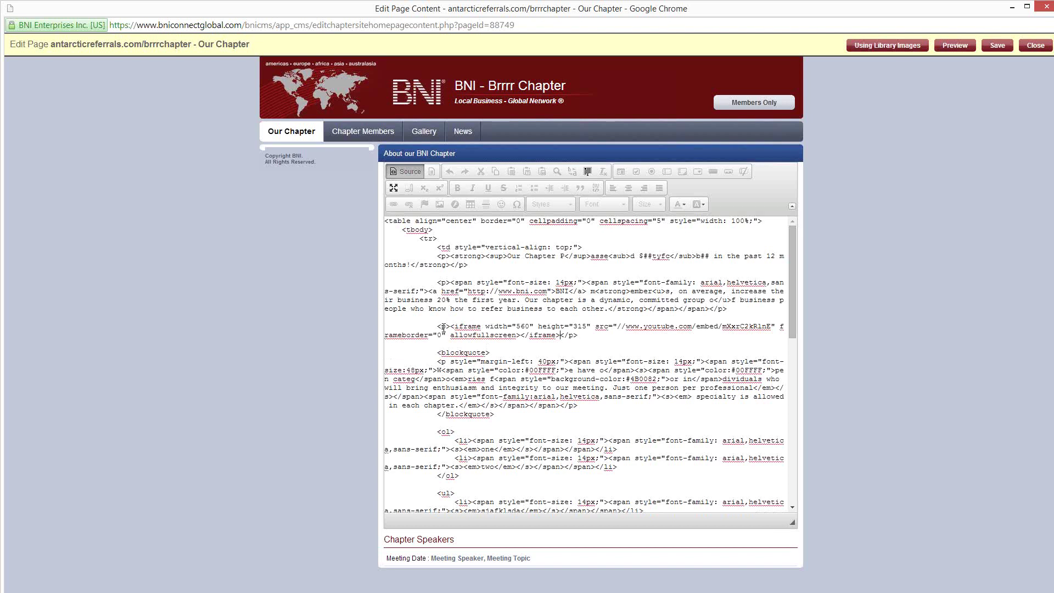
click(407, 172)
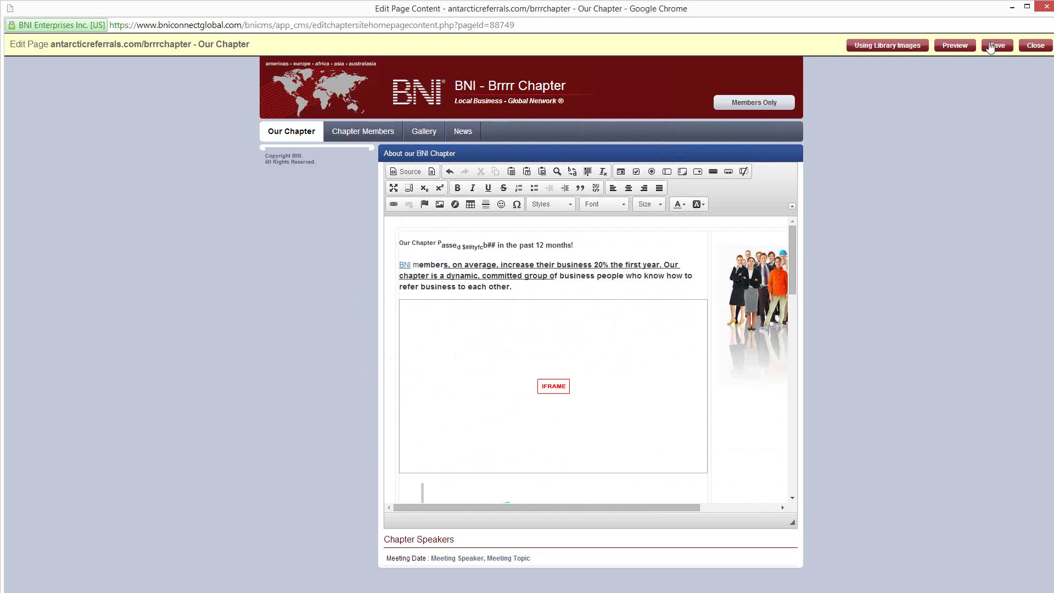
scroll(611, 343, down, 1)
scroll(611, 342, down, 5)
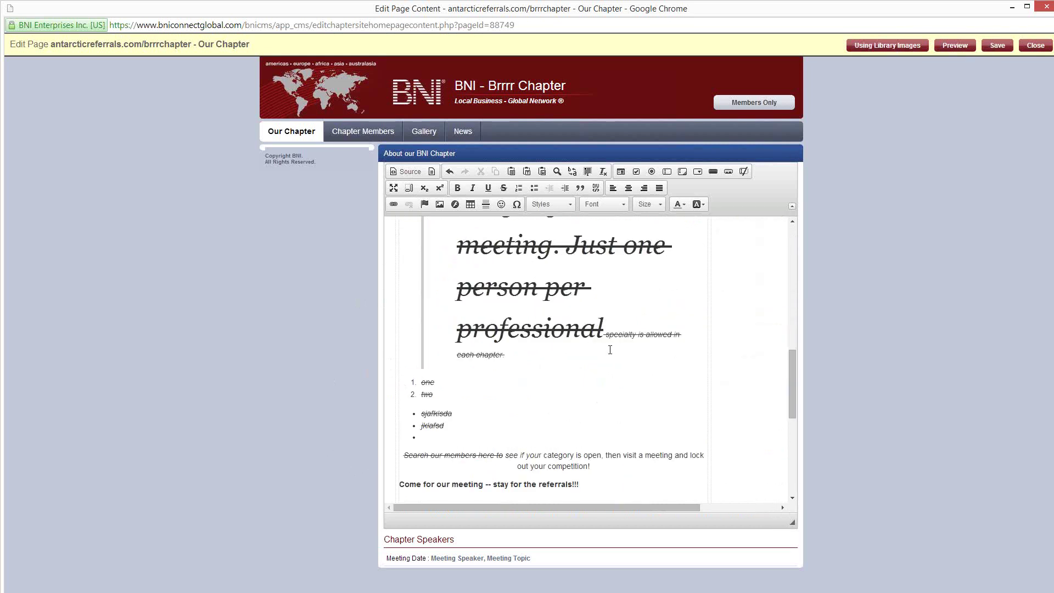
scroll(637, 242, up, 10)
Step: Save the Our Chapter page with its embedded video and close the content window
click(999, 47)
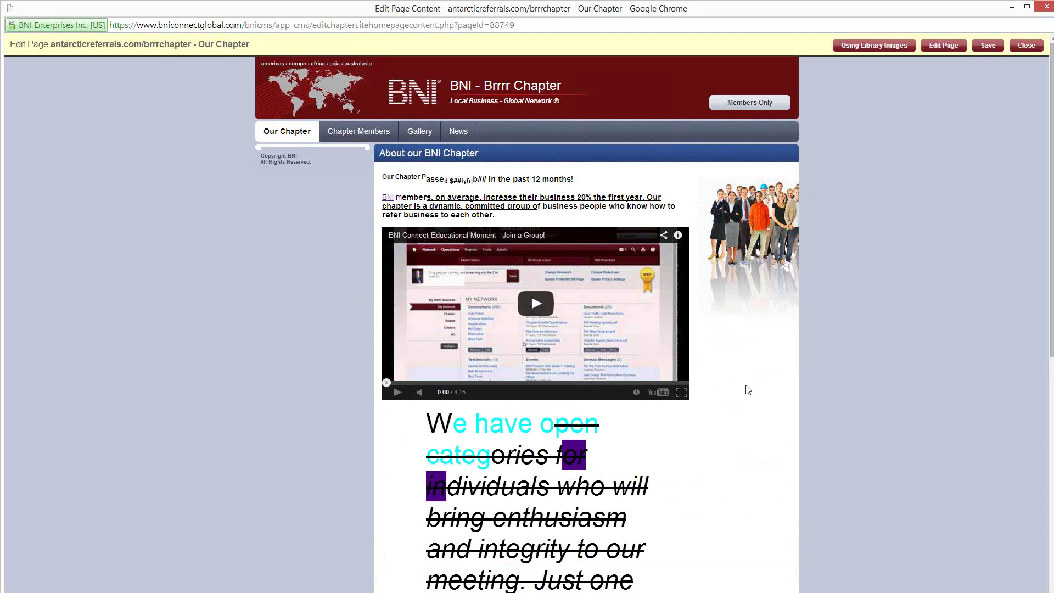
scroll(747, 390, down, 1)
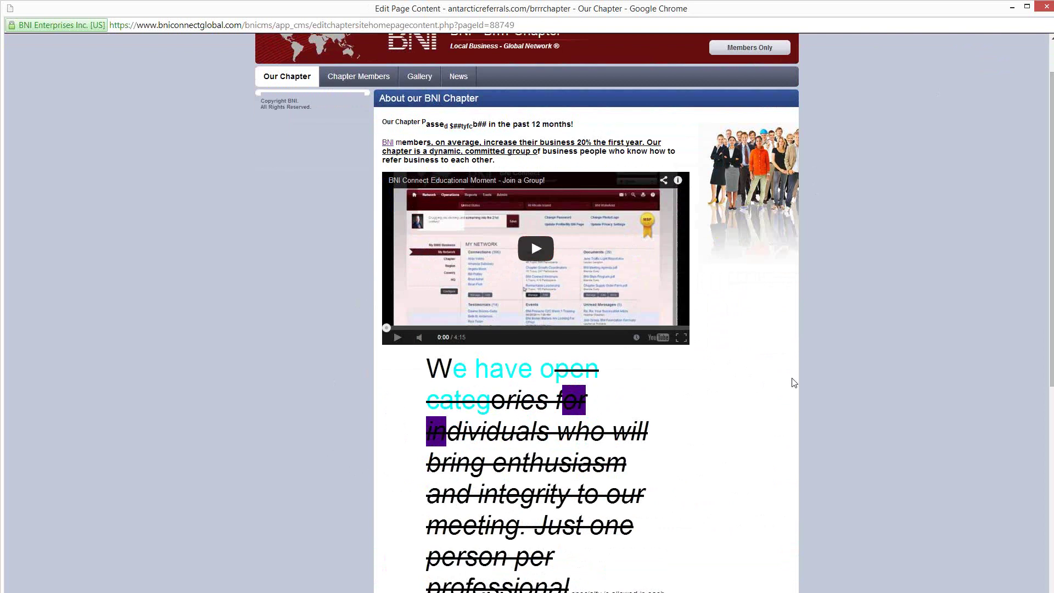
scroll(794, 382, down, 3)
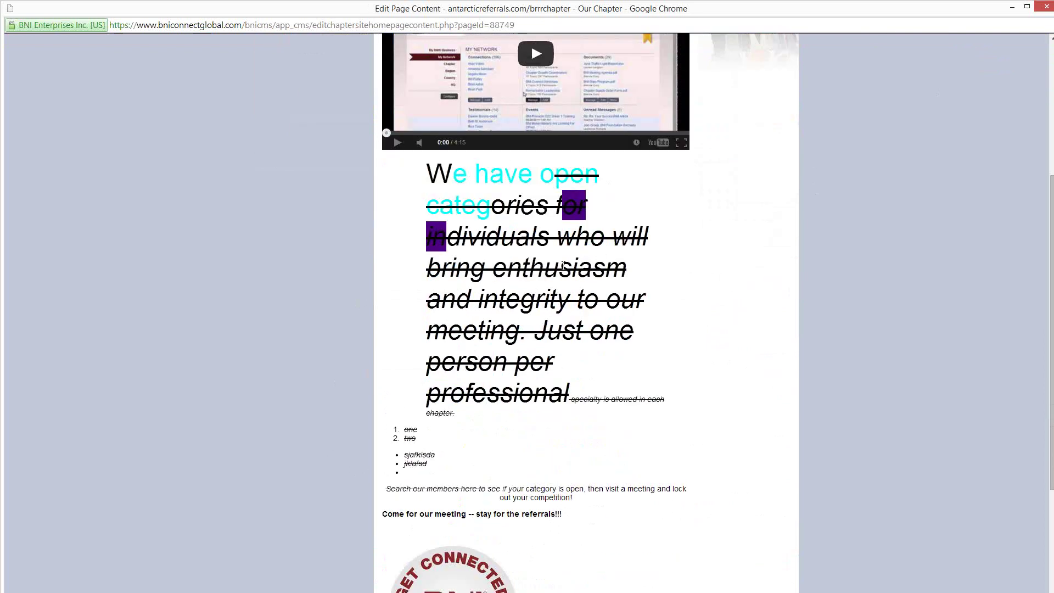
scroll(709, 302, down, 4)
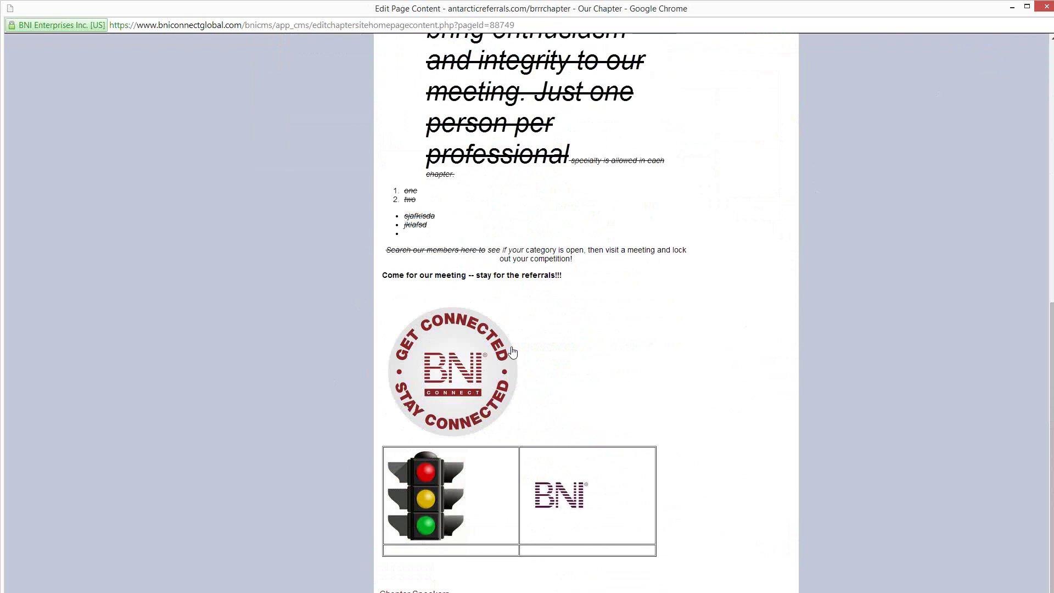
scroll(568, 456, up, 9)
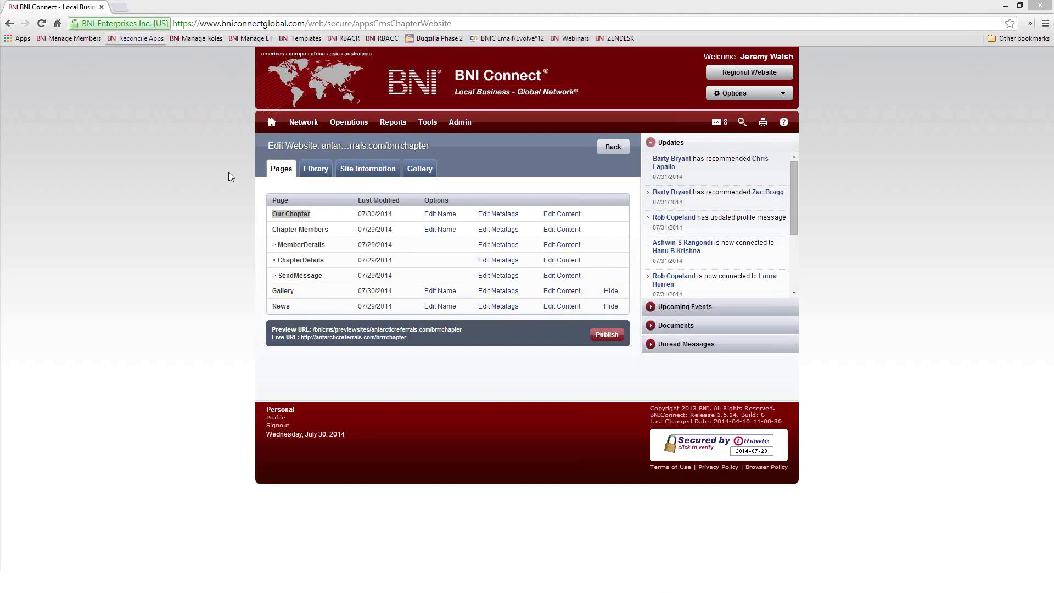
Step: Check the Preview URL and the not-yet-updated Live URL of the chapter site
click(329, 329)
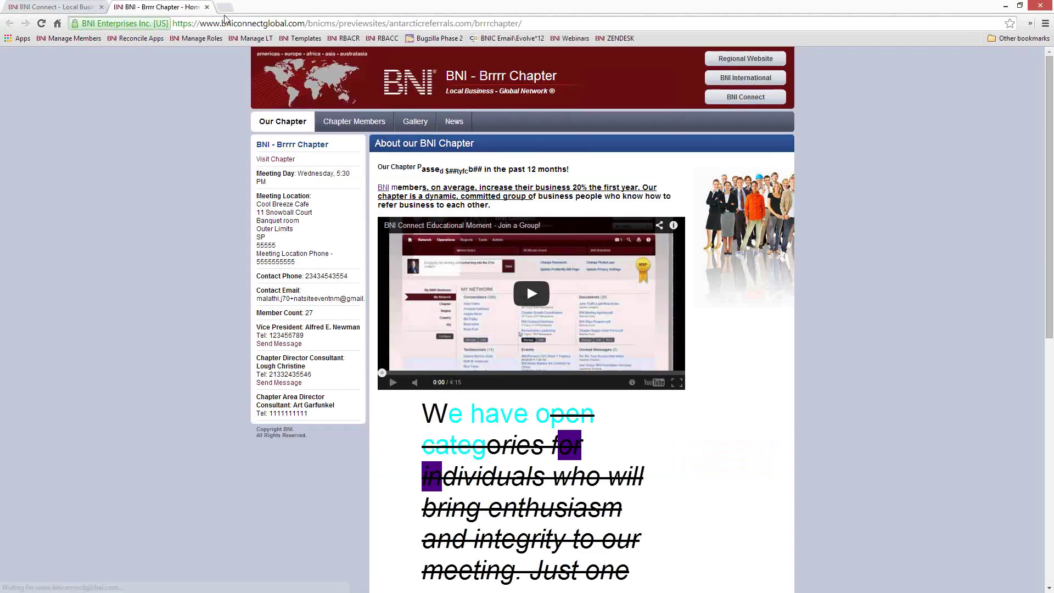
click(207, 7)
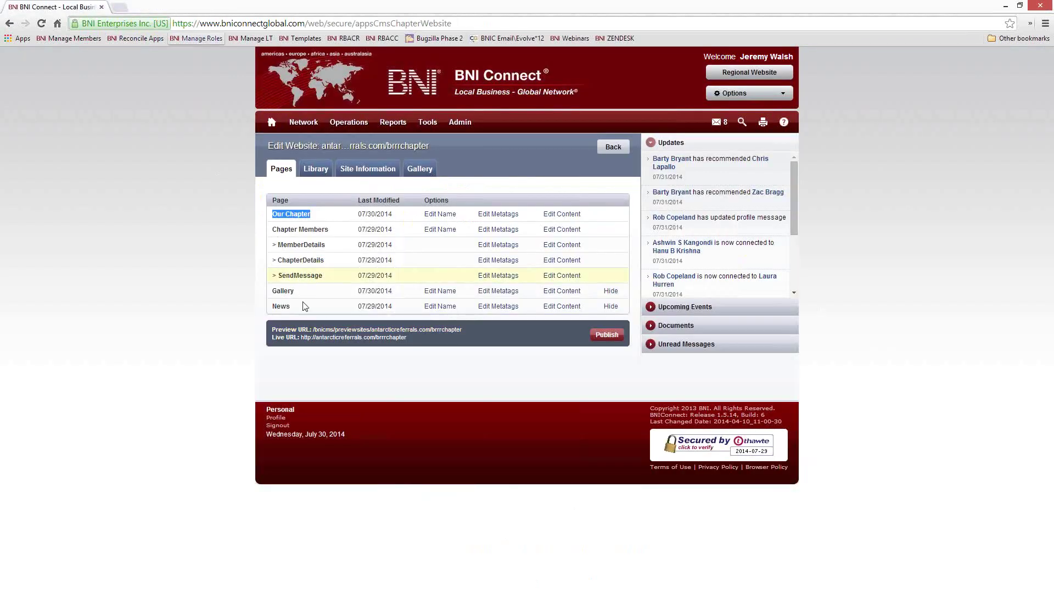
click(324, 341)
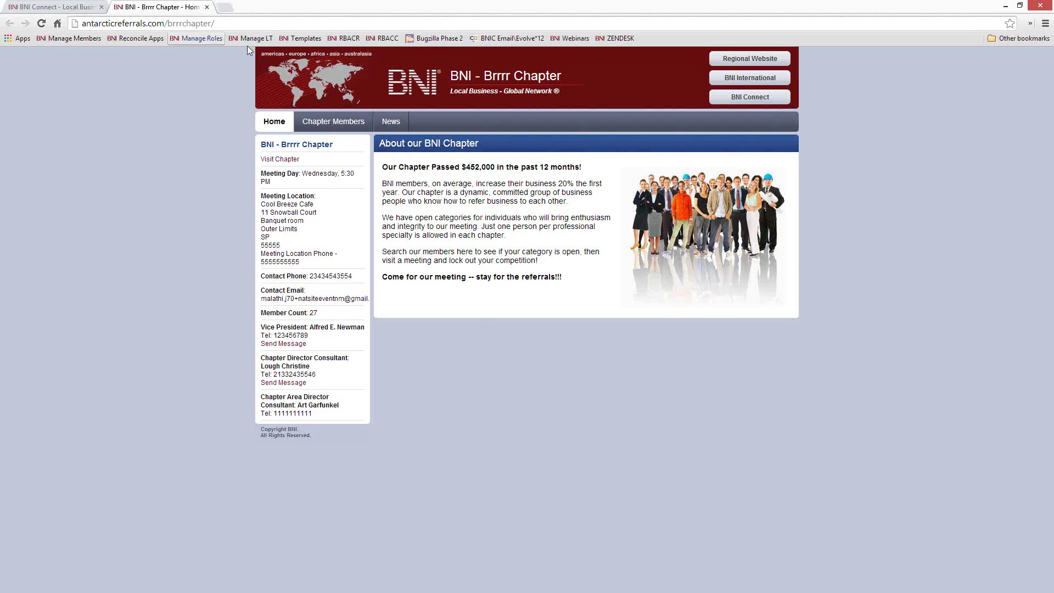
click(207, 7)
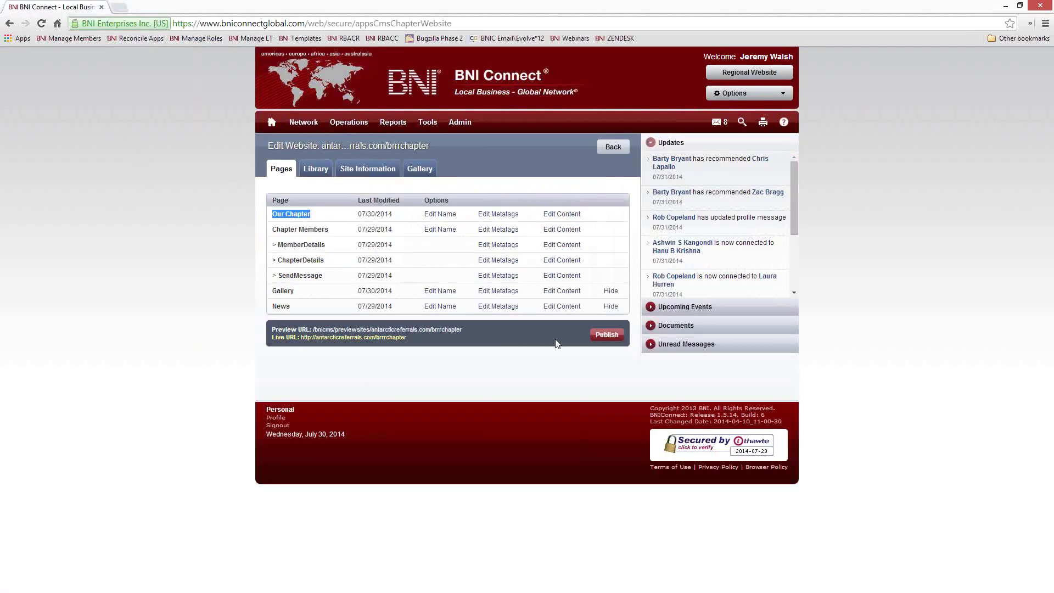
Step: Publish the chapter website and confirm the live Our Chapter page shows the video
click(609, 336)
click(345, 337)
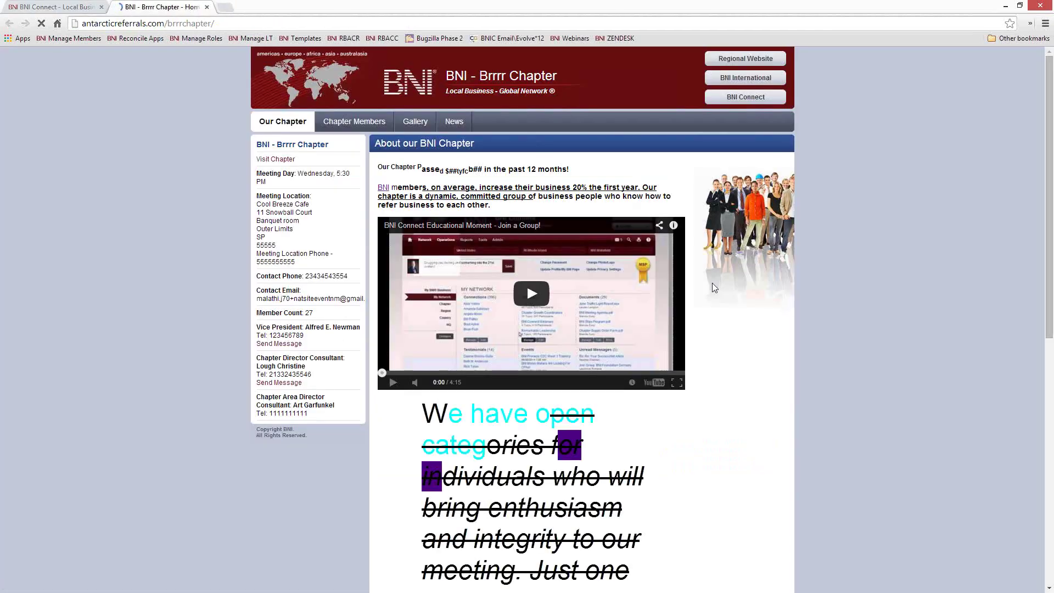
scroll(712, 282, down, 10)
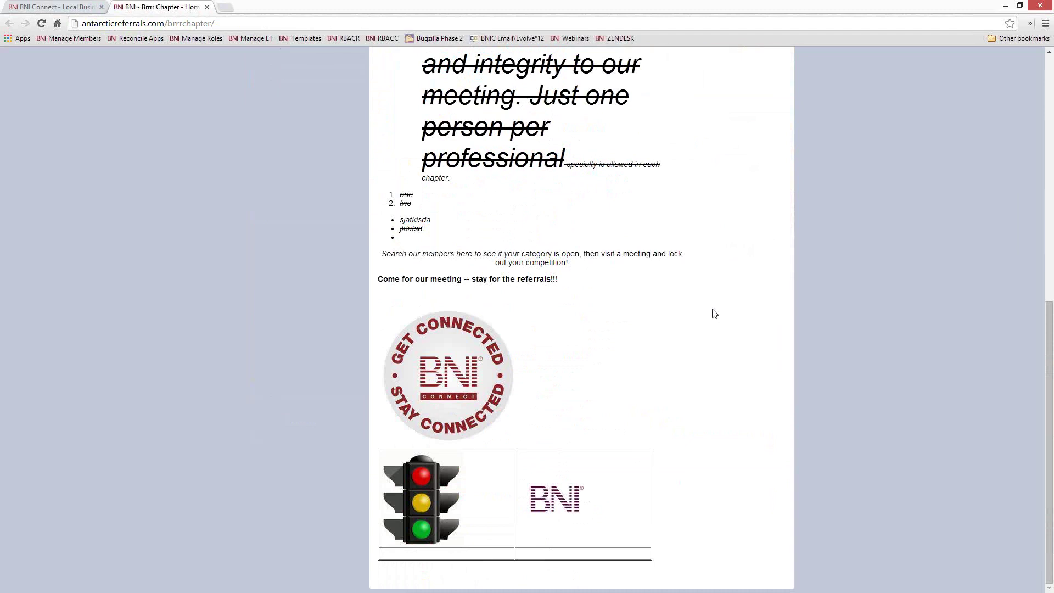
scroll(713, 313, up, 10)
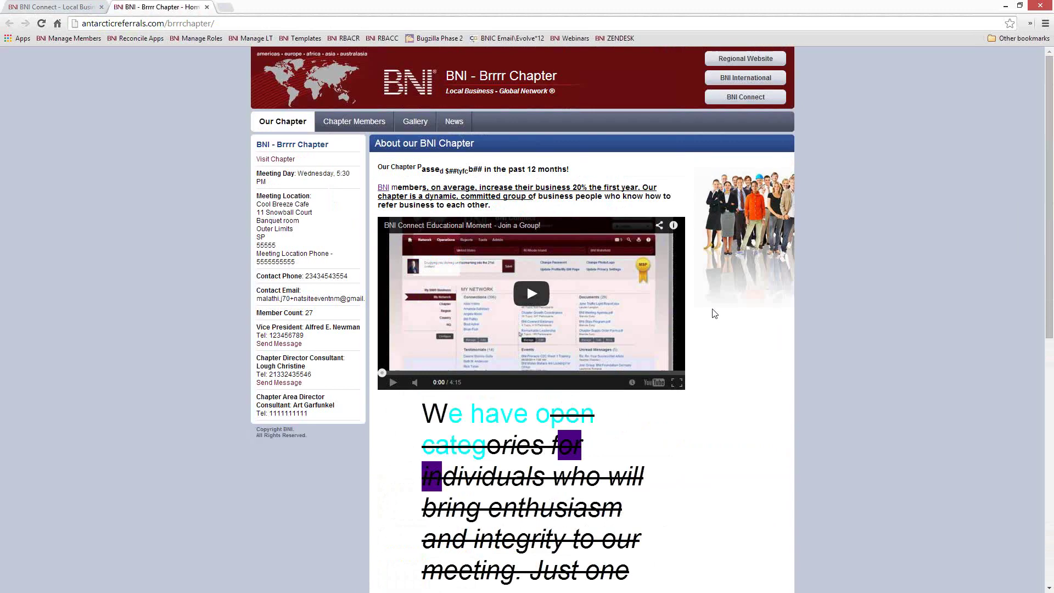
Step: Close the live BNI - Brrrr Chapter site tab
click(206, 7)
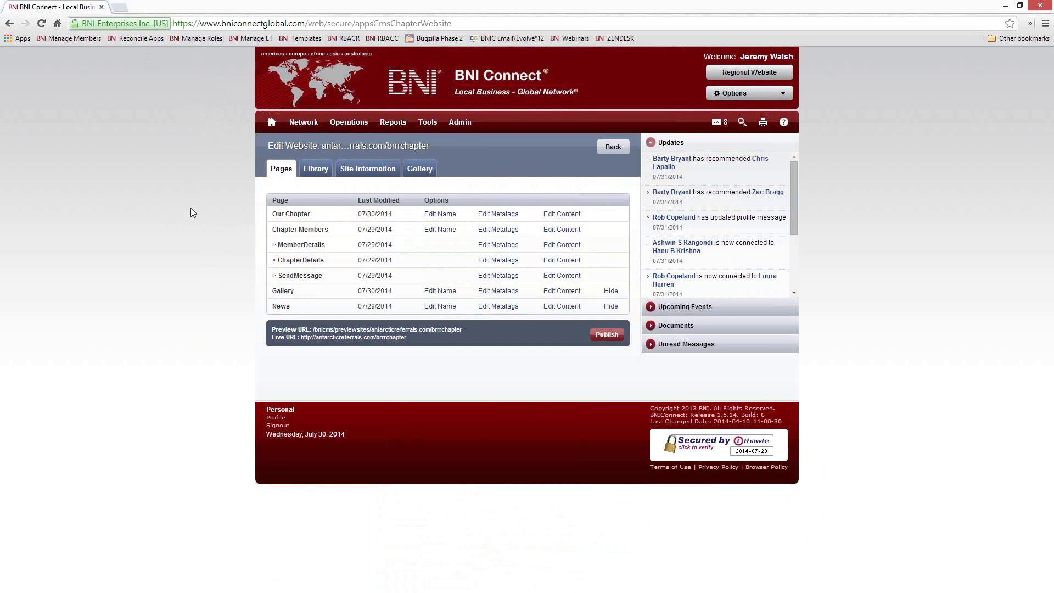
Step: Load facebook.com/bniconnectglobal in a new tab and scroll through the page
click(119, 7)
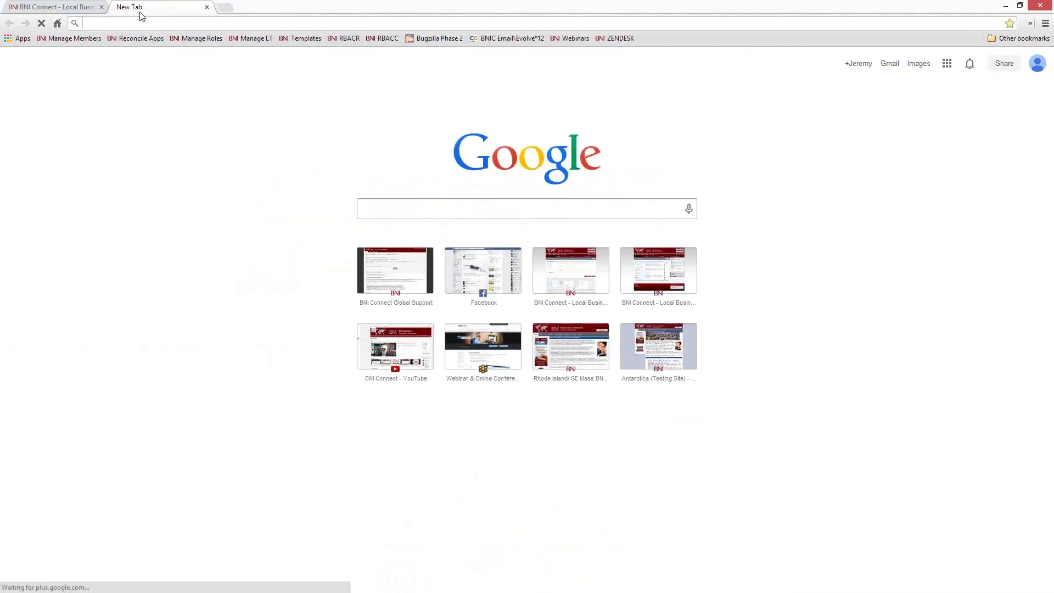
text(face)
key(Down)
key(Down)
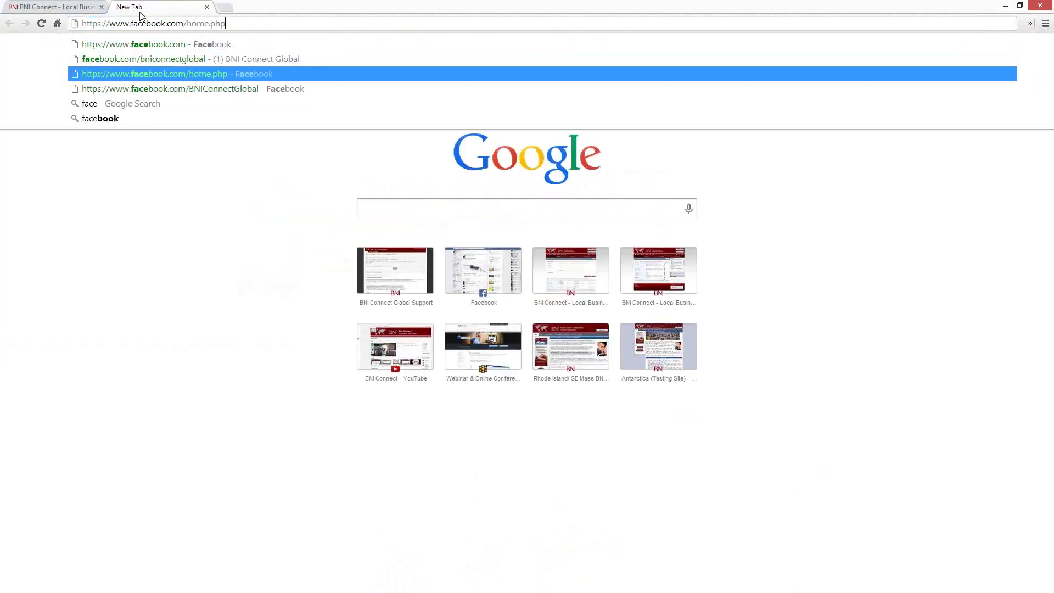
key(Up)
key(Return)
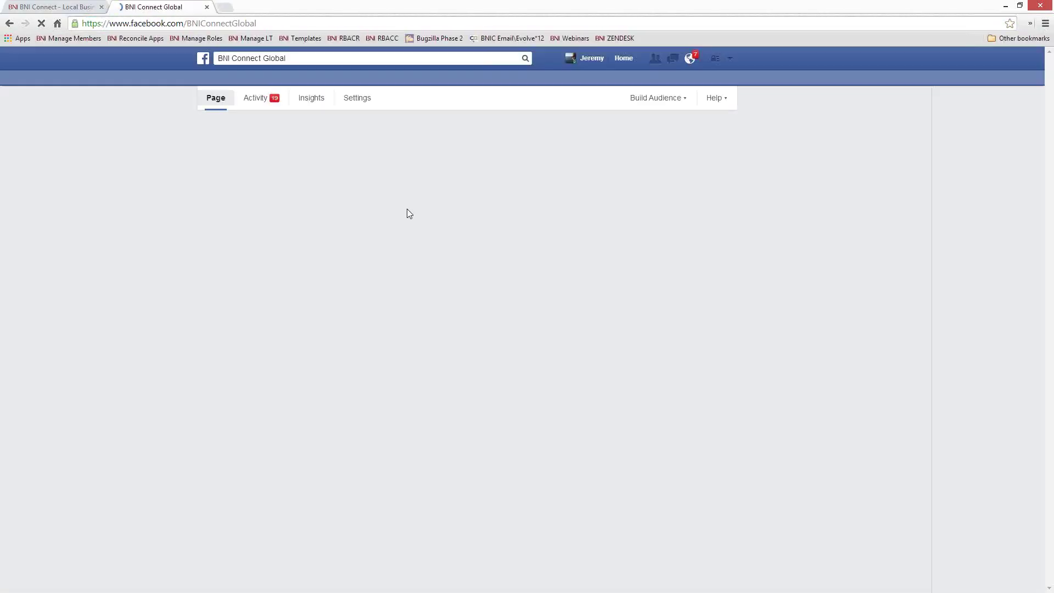
scroll(502, 337, down, 1)
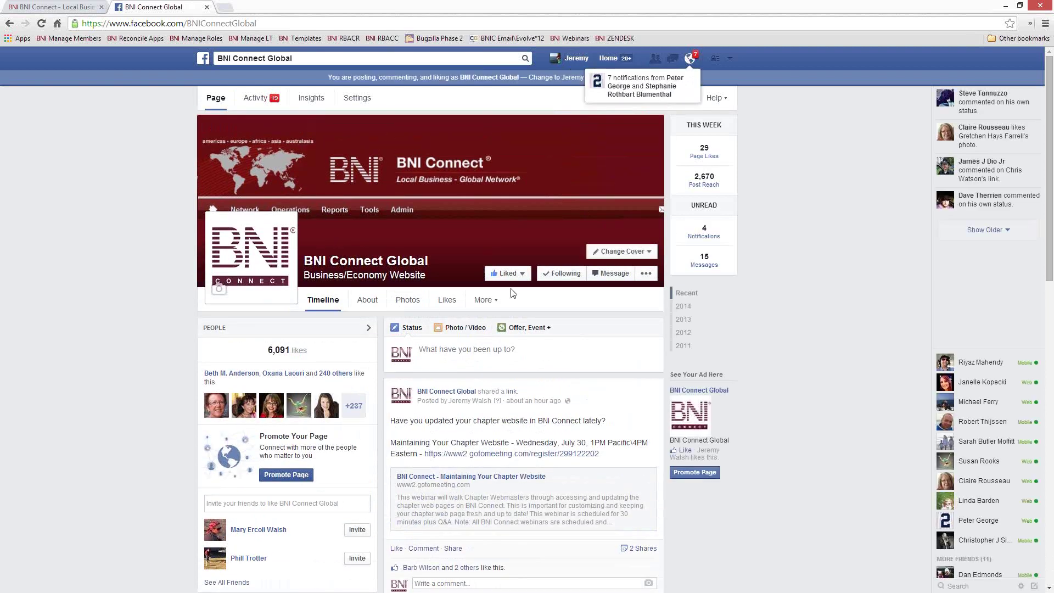
scroll(516, 310, down, 8)
scroll(517, 314, up, 8)
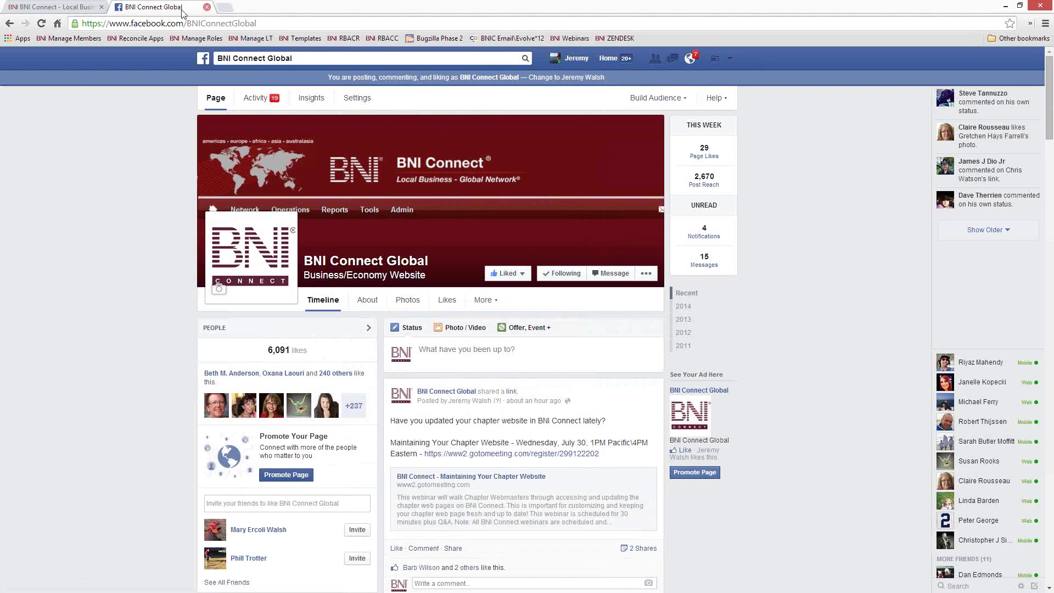
Step: Close the Facebook tab and open the BNI Connect support site in a new tab
click(206, 7)
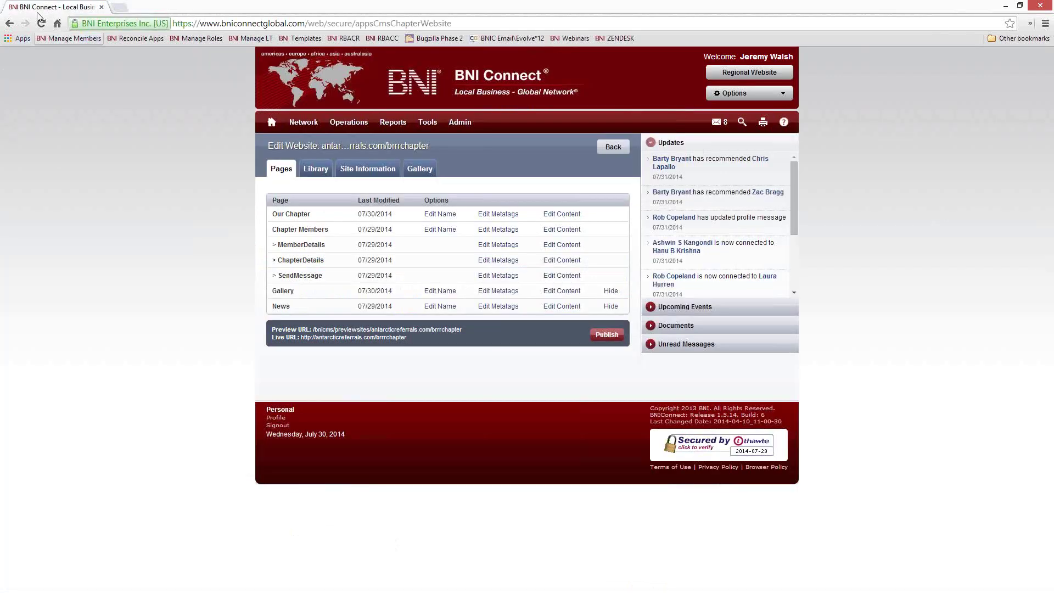
click(120, 9)
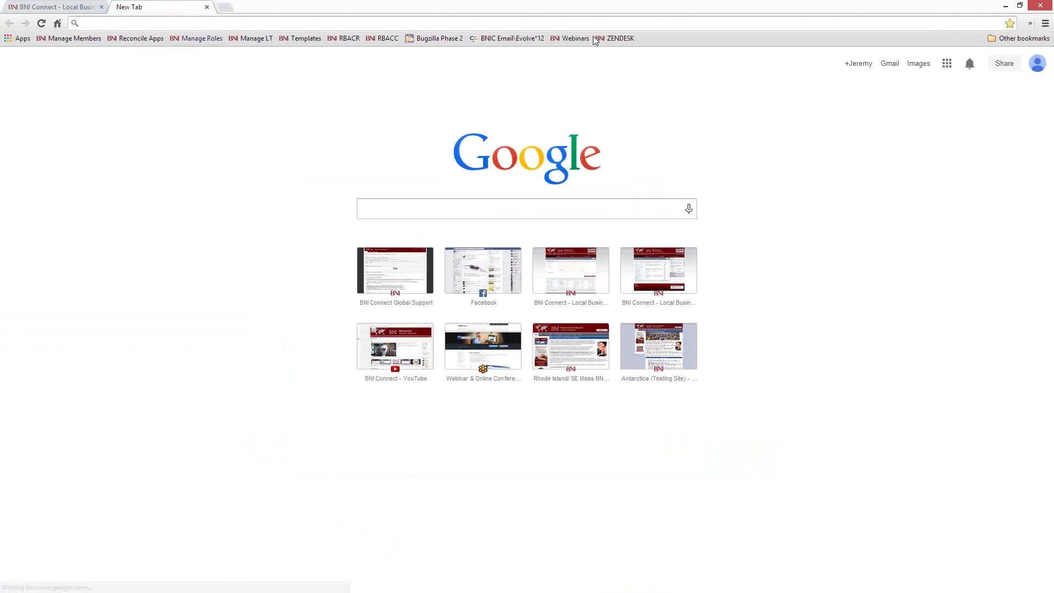
click(614, 37)
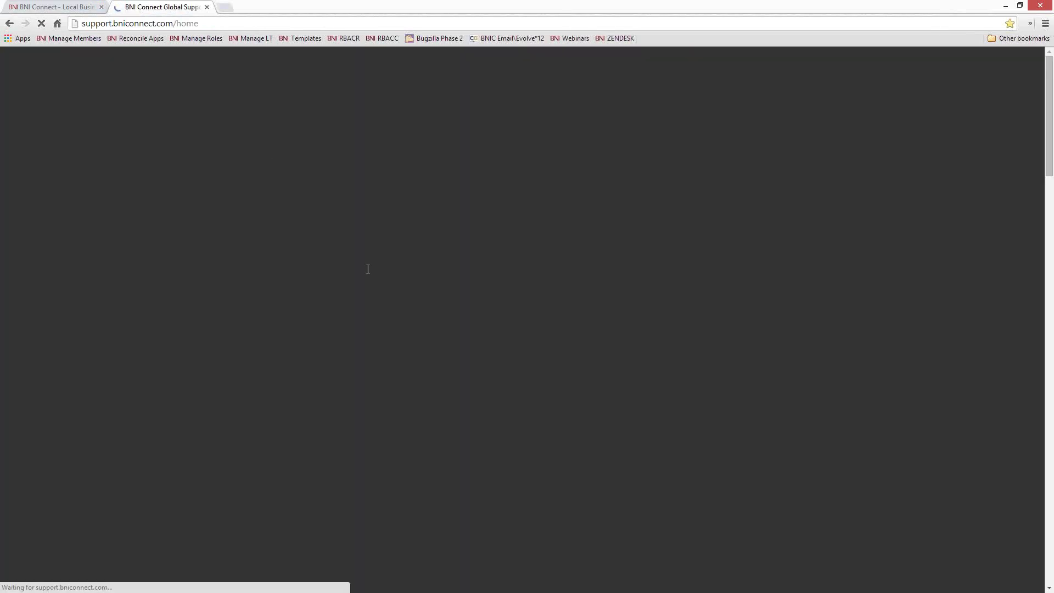
Step: Highlight the August 2014 webinar titles, including Building VCP, then close the support tab
scroll(521, 379, down, 5)
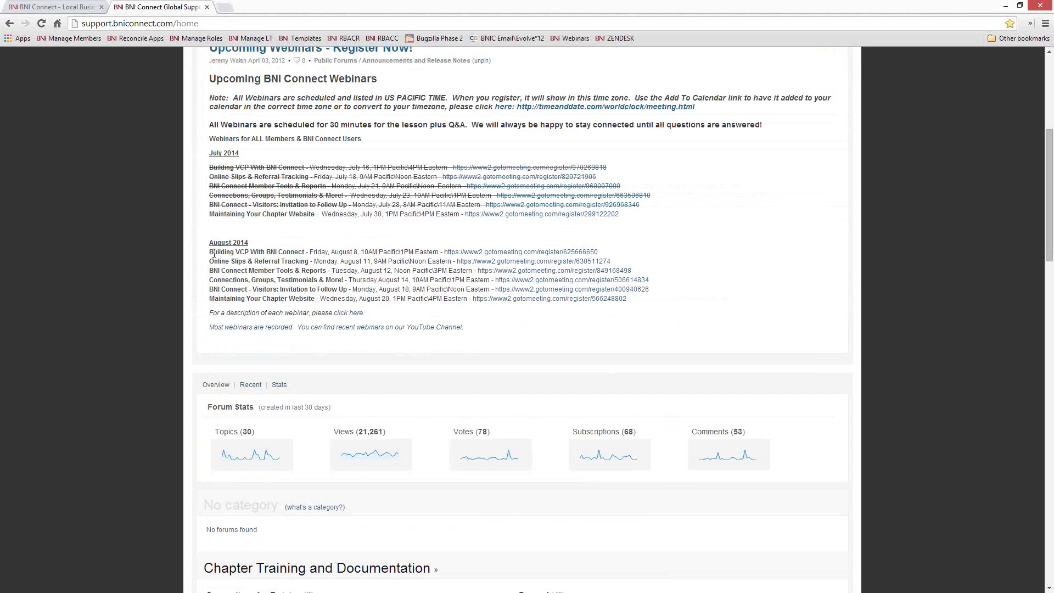
drag(210, 251, 300, 290)
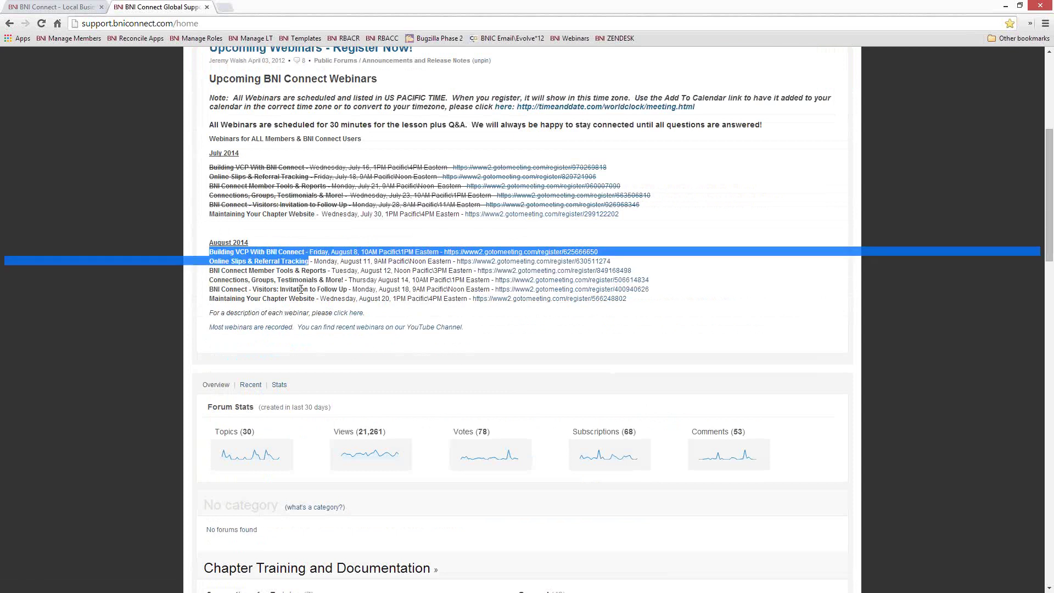
click(301, 290)
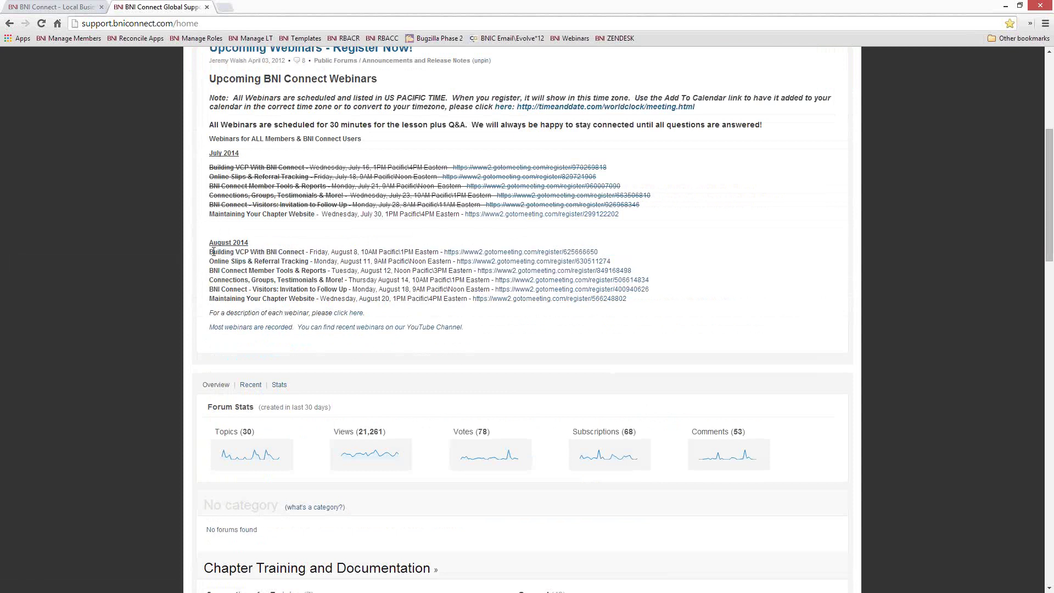
drag(213, 252, 264, 252)
click(206, 7)
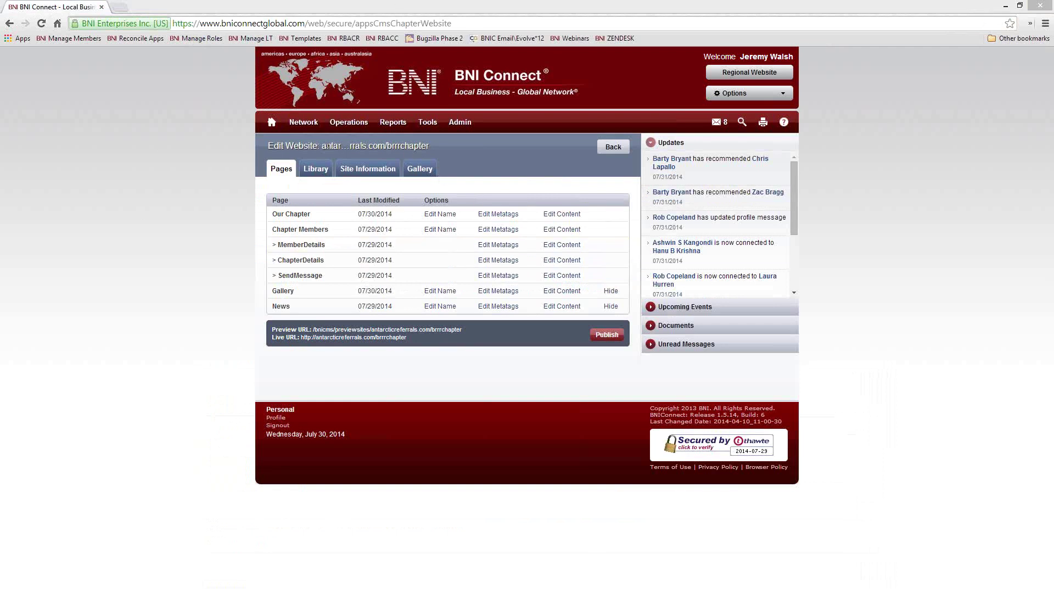
Step: Browse the Network > Picture Gallery images, then bring up the Global Directory search
mouse_move(387, 126)
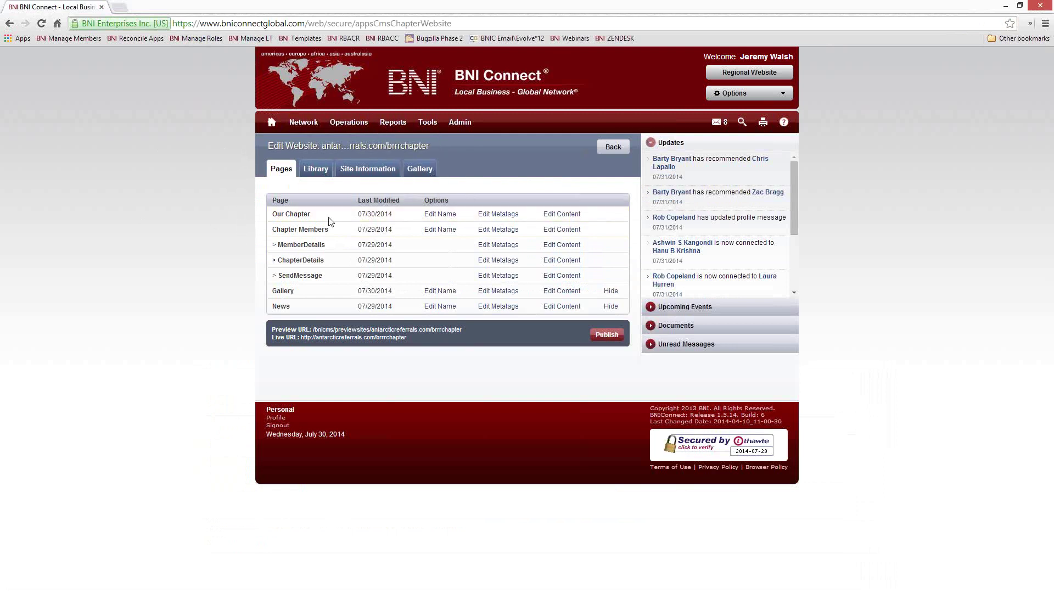
mouse_move(307, 128)
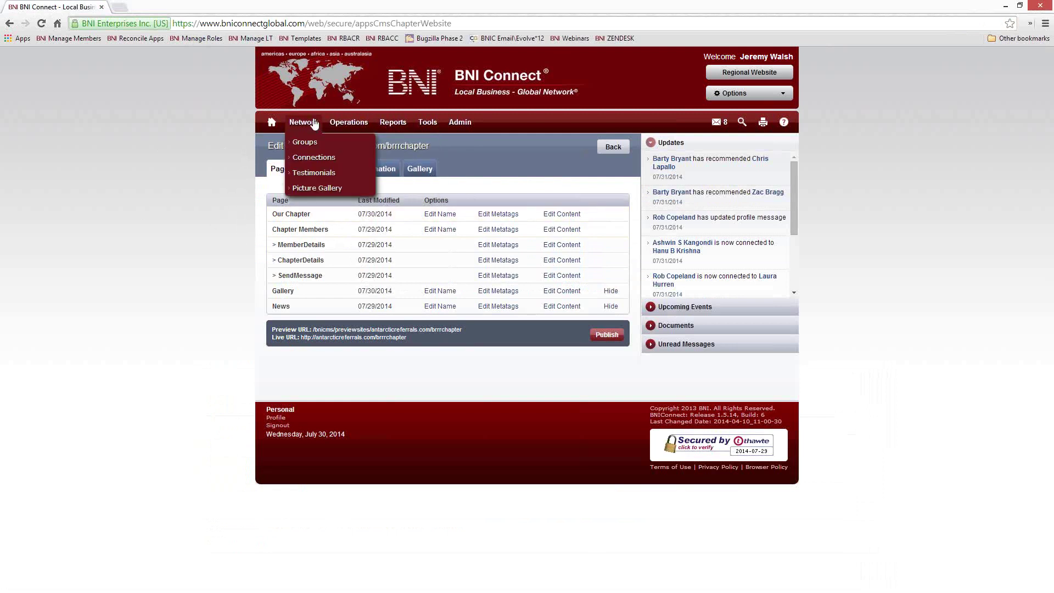
click(311, 190)
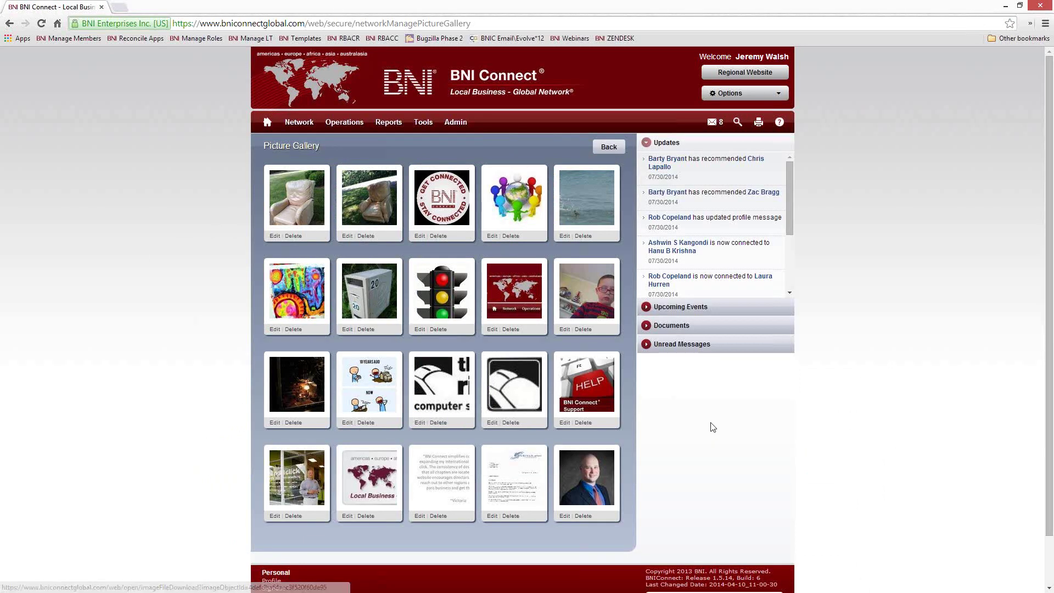
scroll(697, 414, down, 1)
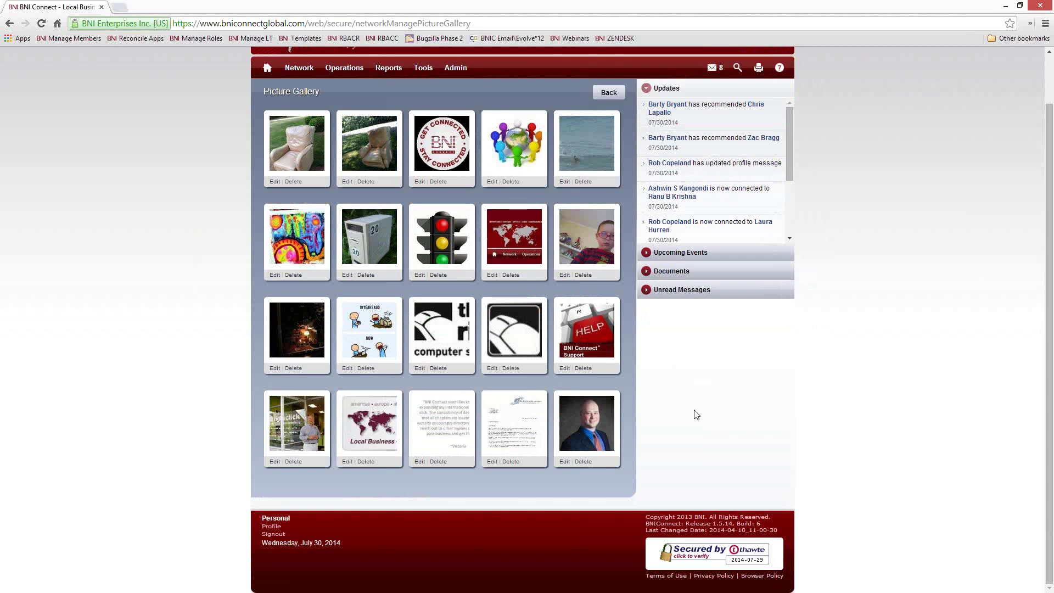
scroll(696, 414, up, 1)
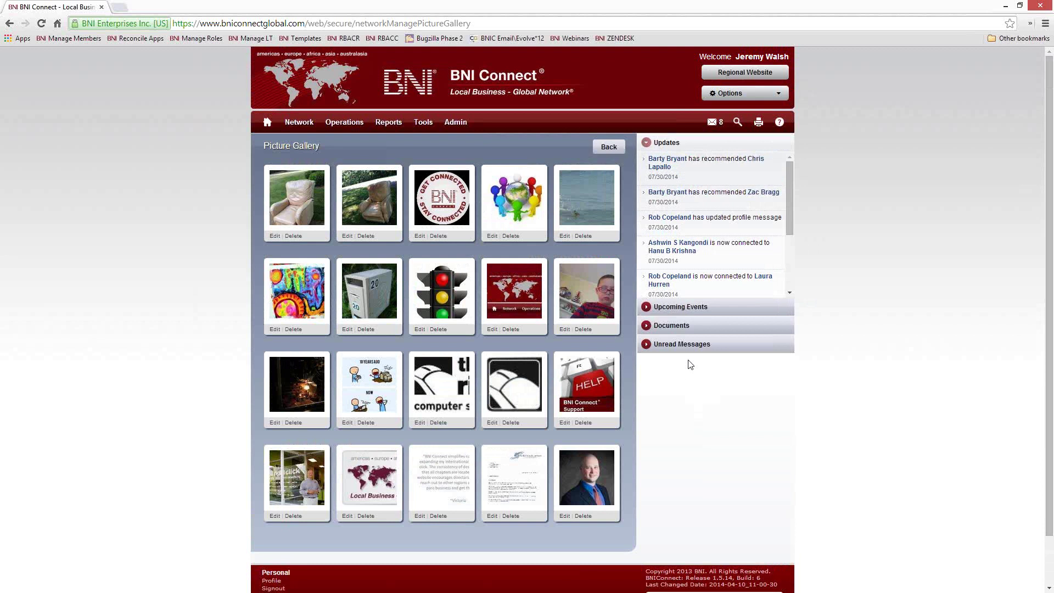
click(736, 123)
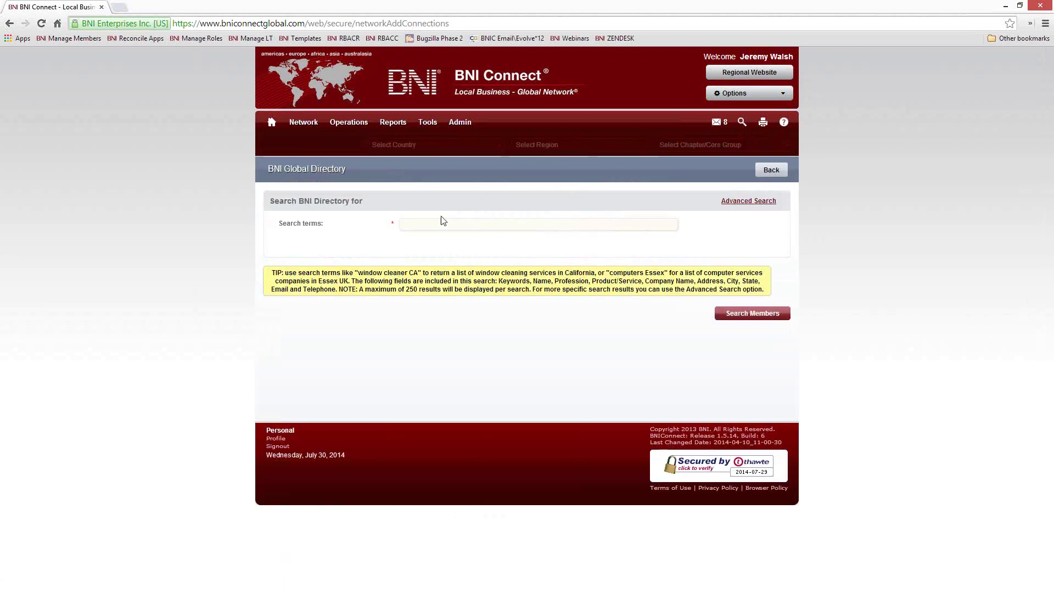
Step: Search the directory for the member's full name and open the exact-match profile
click(438, 220)
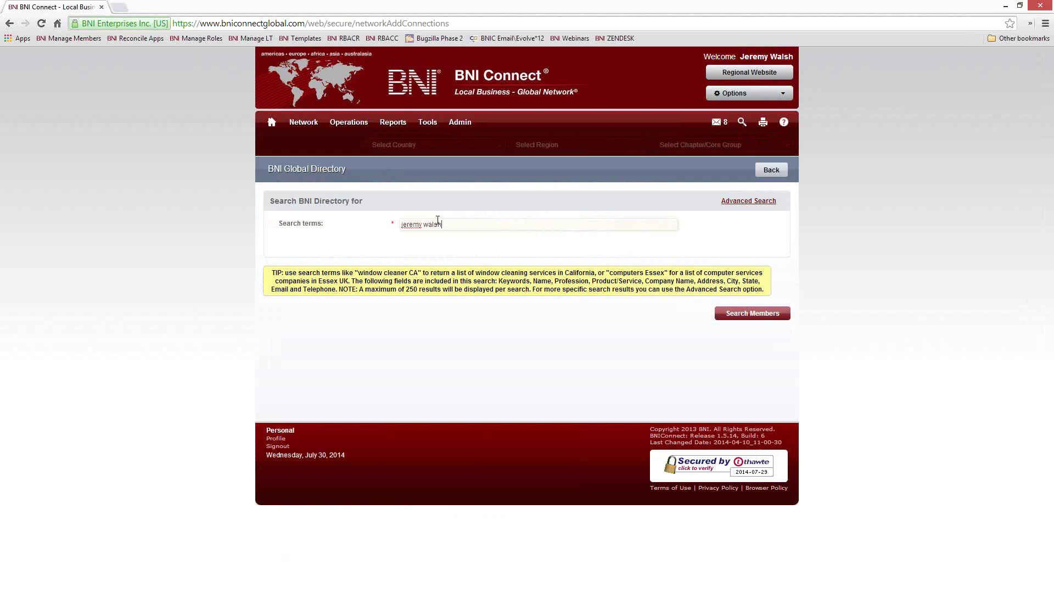
key(Return)
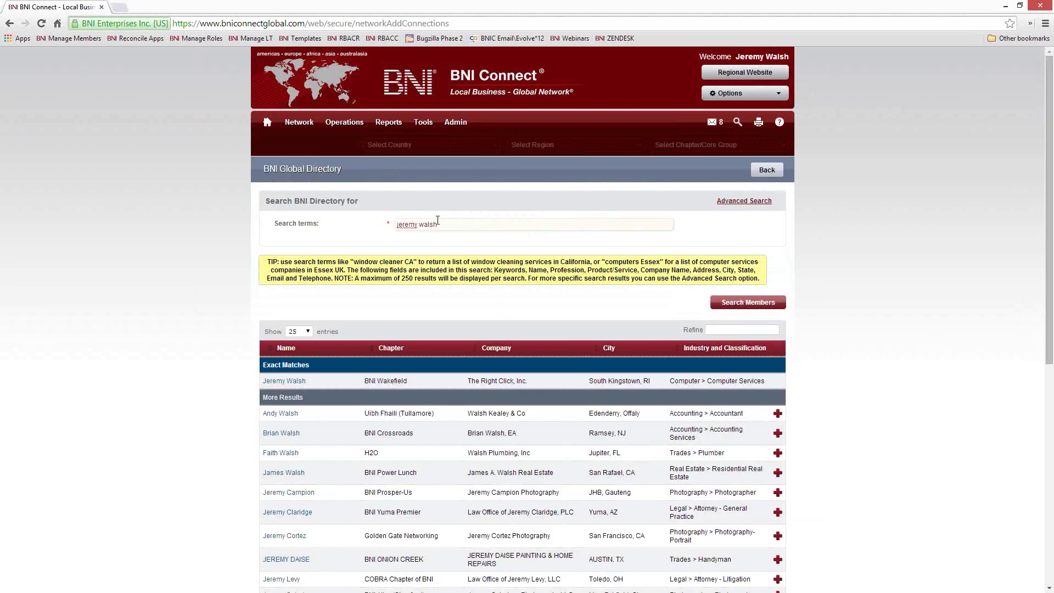
click(286, 380)
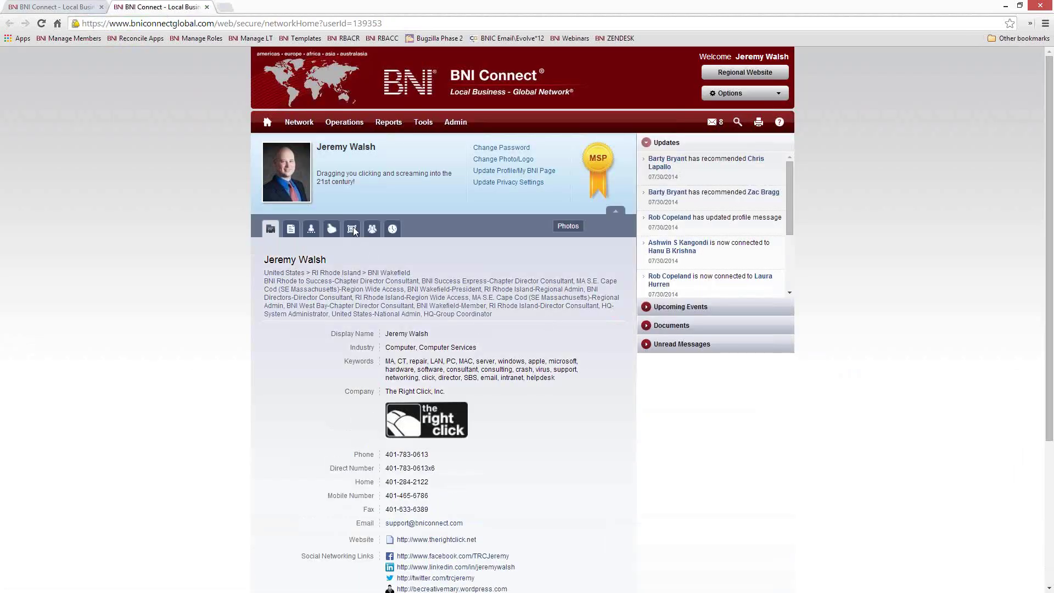
Step: Show the Photos gallery and enlarge the chair photo and the next image
click(352, 229)
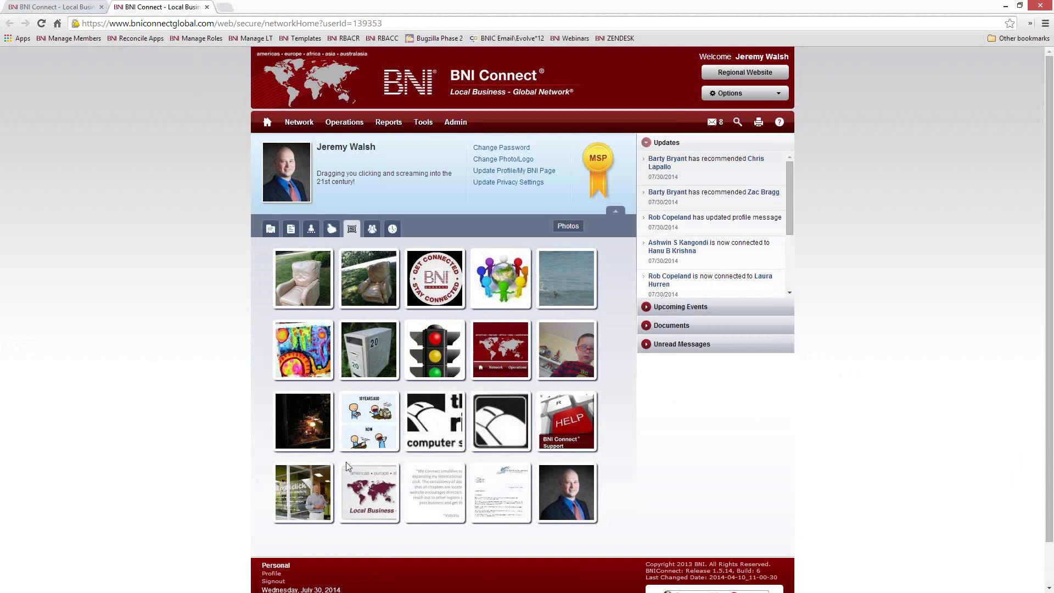
click(302, 275)
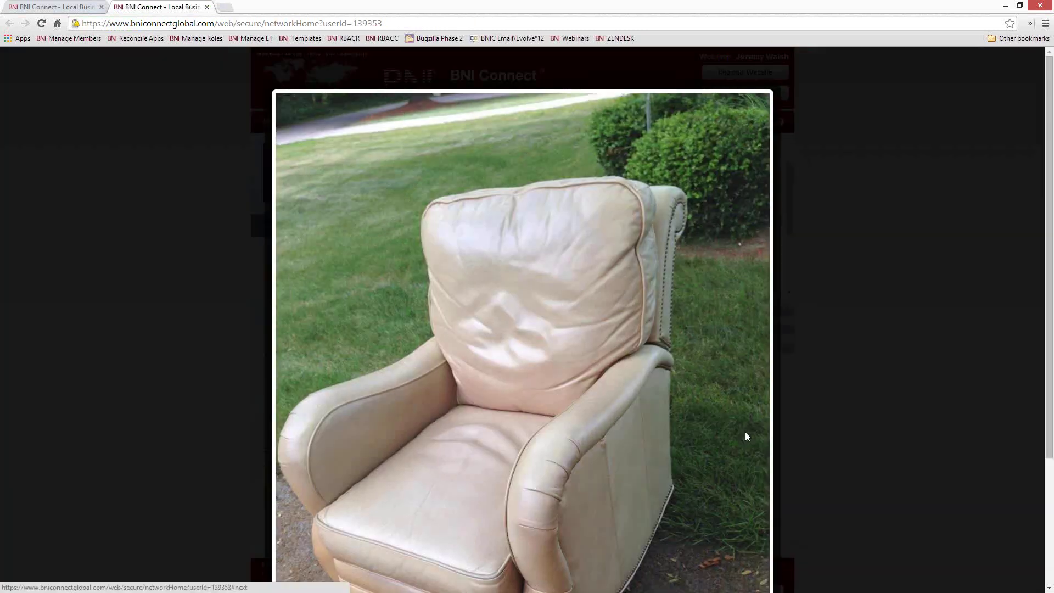
click(744, 434)
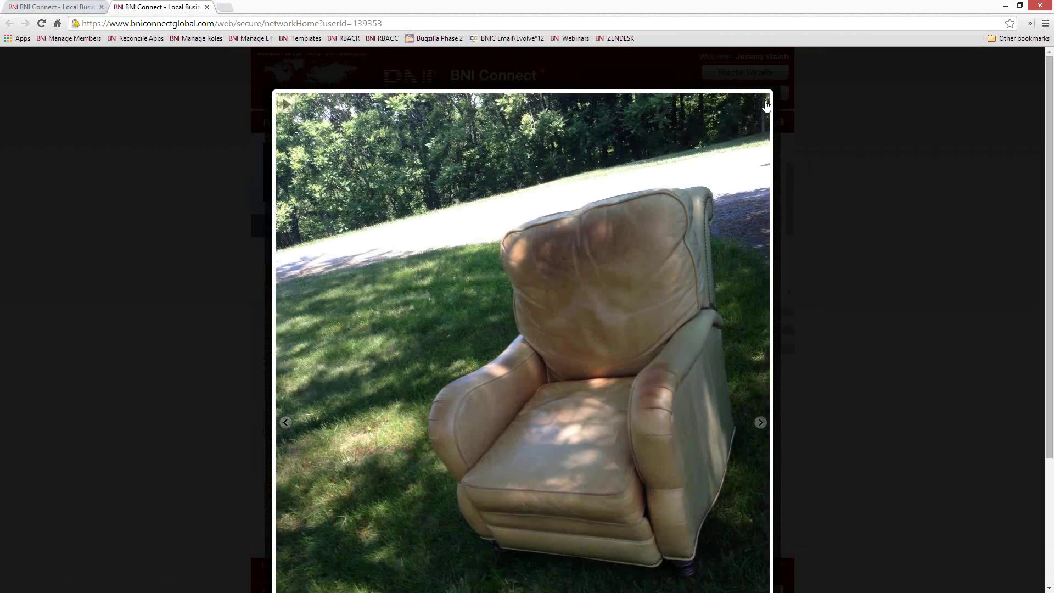
click(763, 104)
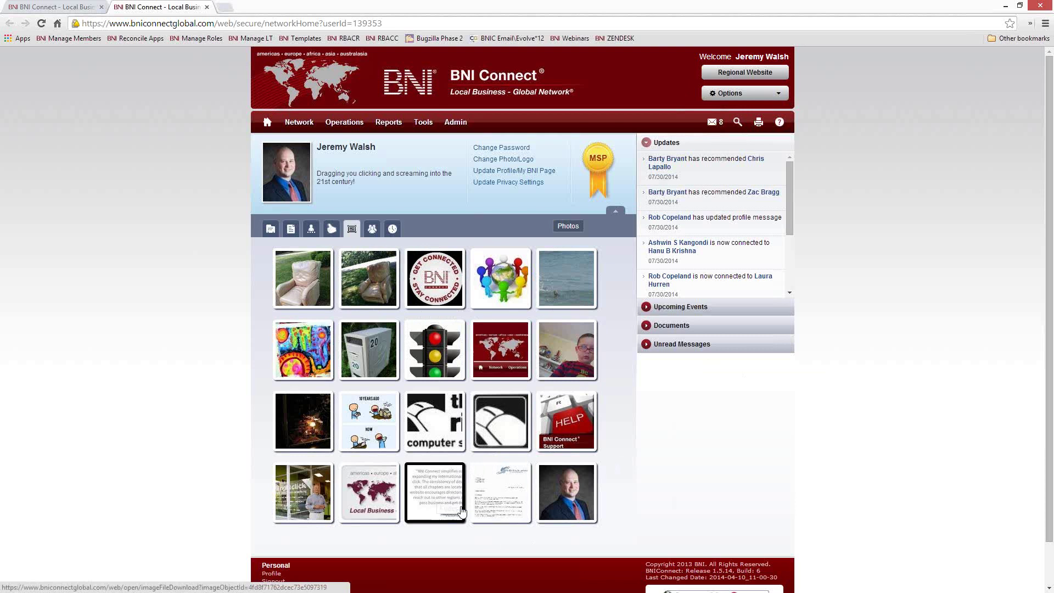
Step: View the Kudos testimonial and reference letter images, then return to the home page
click(442, 494)
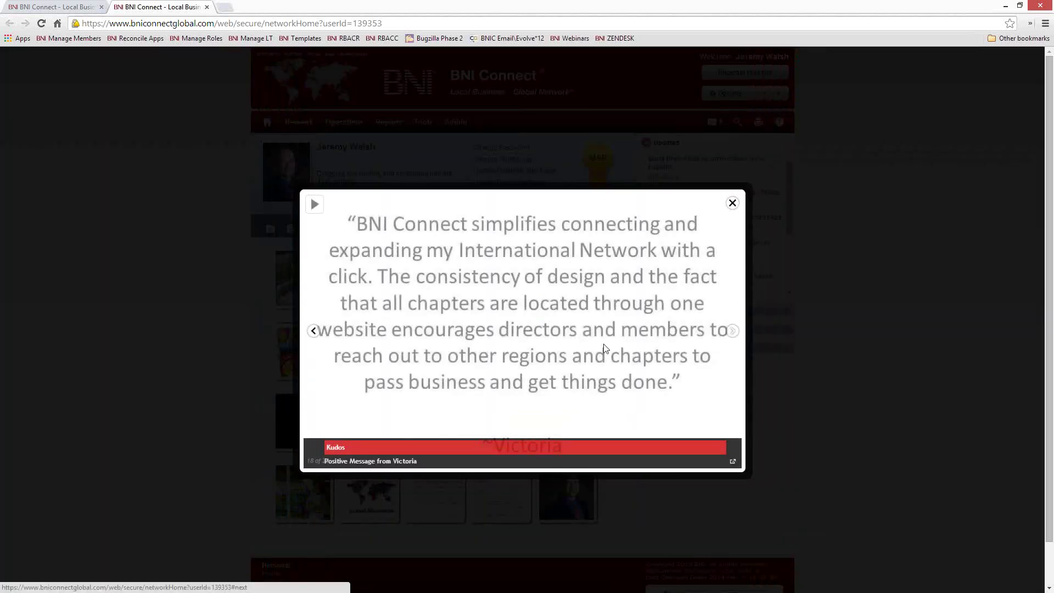
click(729, 331)
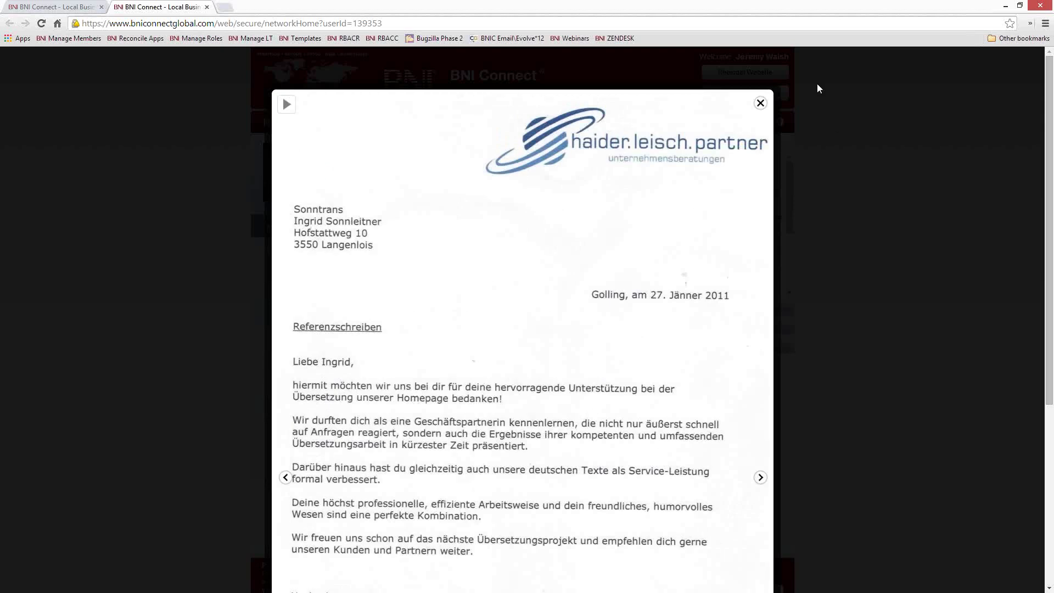
click(760, 103)
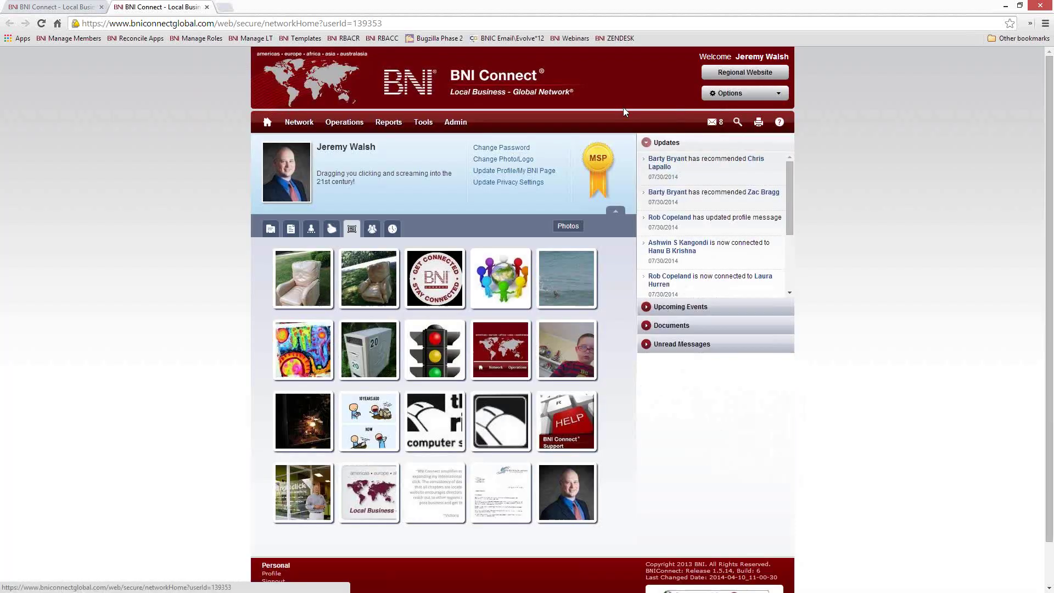
click(267, 122)
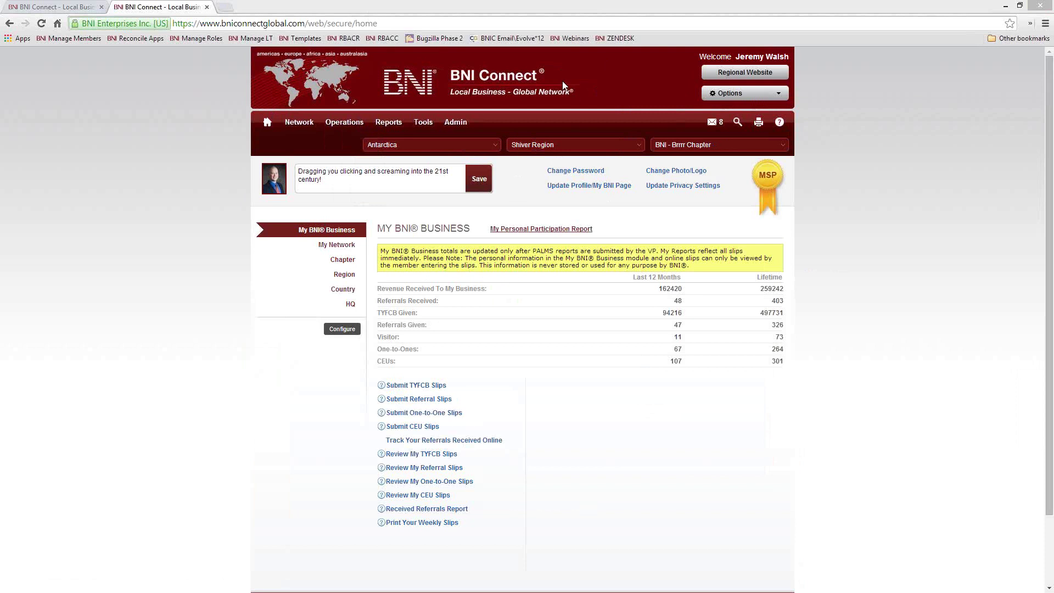
Step: Bring up the context menu for the ZENDESK support site bookmark
right_click(614, 43)
Step: Open the ZENDESK support site in a new tab and switch to it
click(616, 49)
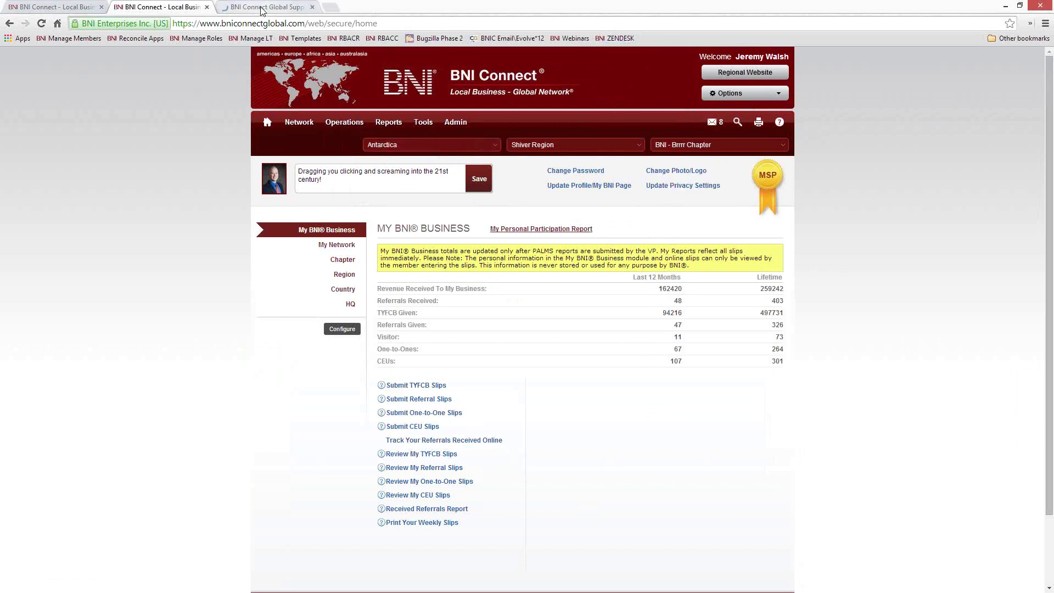
click(259, 8)
scroll(560, 431, down, 6)
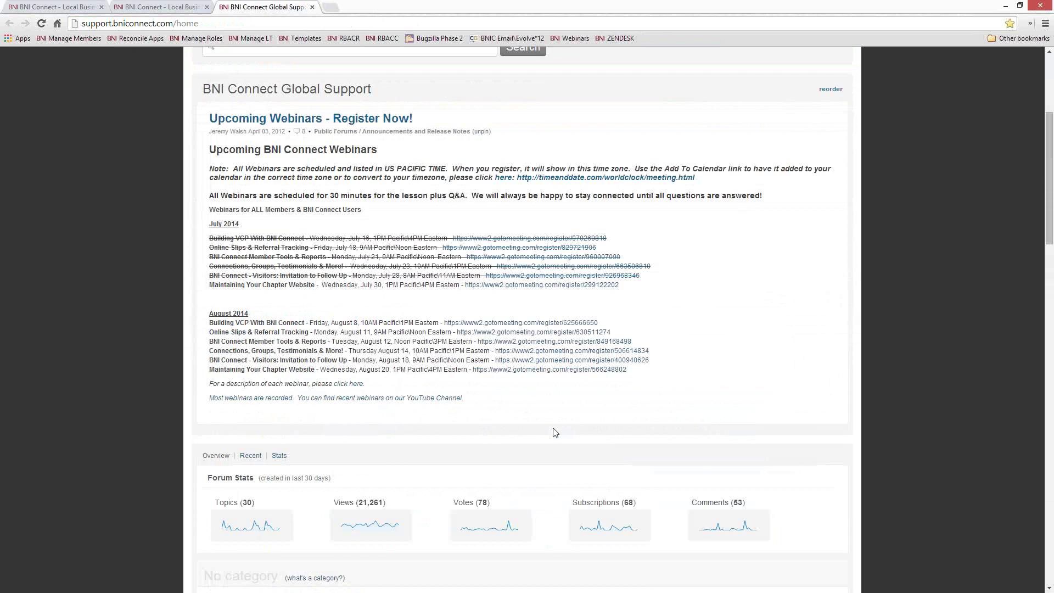
Step: Highlight the Online Slips & Referral Tracking webinar and its 9AM Pacific\Noon Eastern time
drag(209, 216, 400, 214)
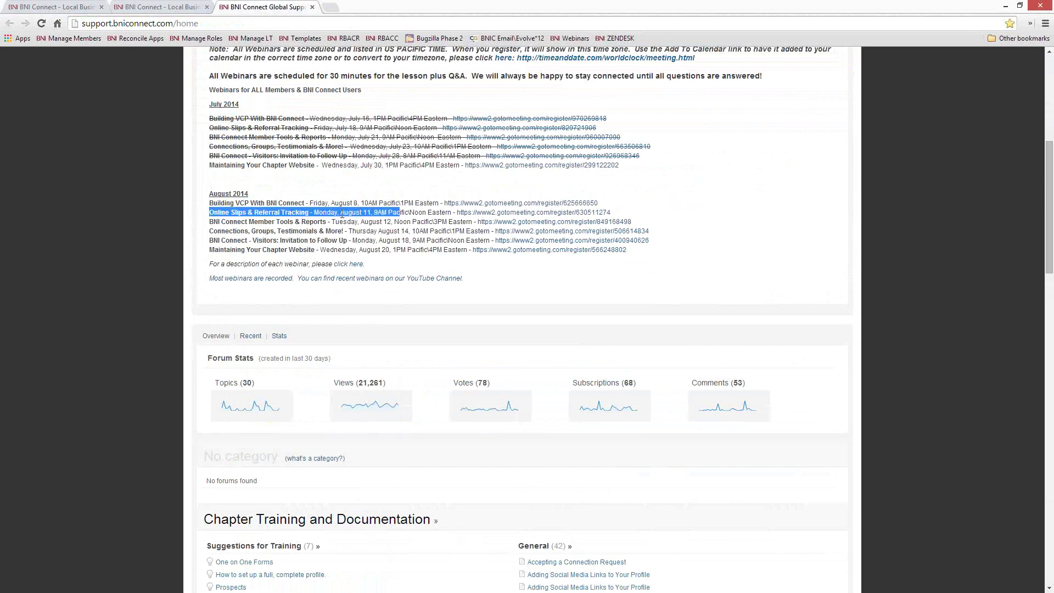
click(269, 218)
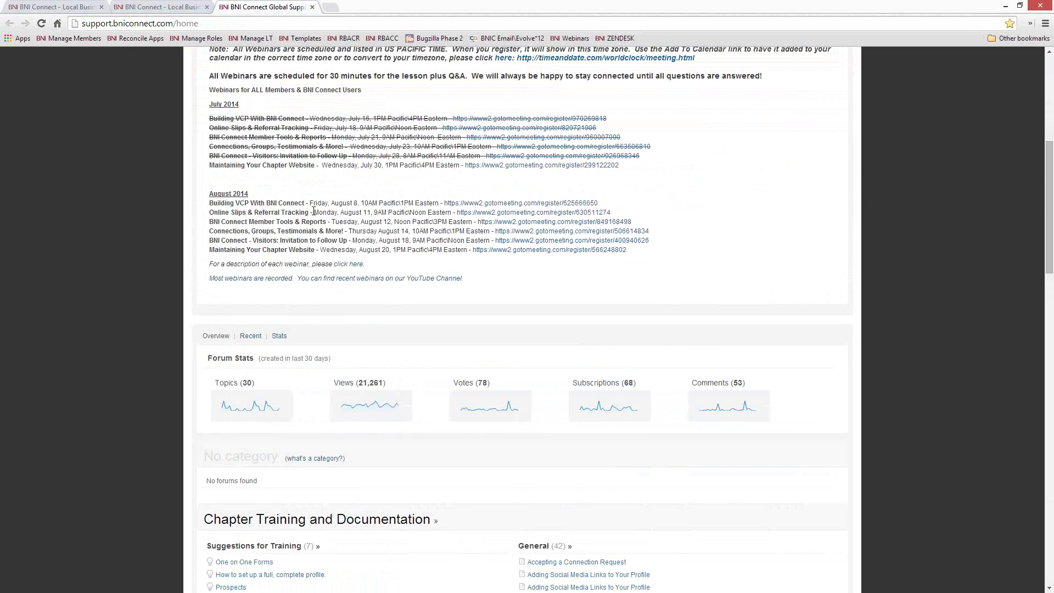
drag(373, 213, 453, 213)
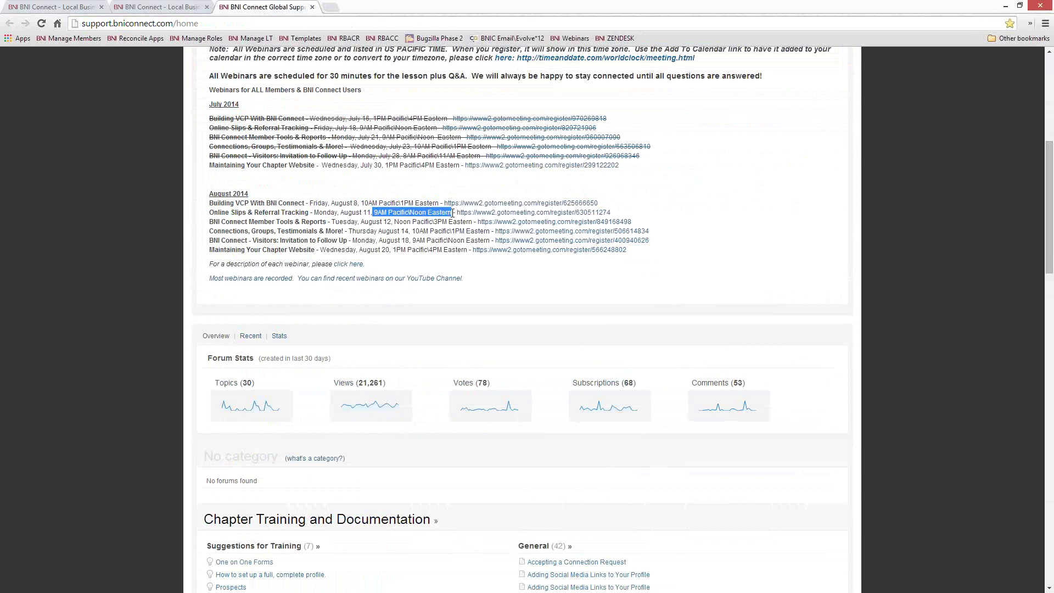
drag(209, 214, 311, 214)
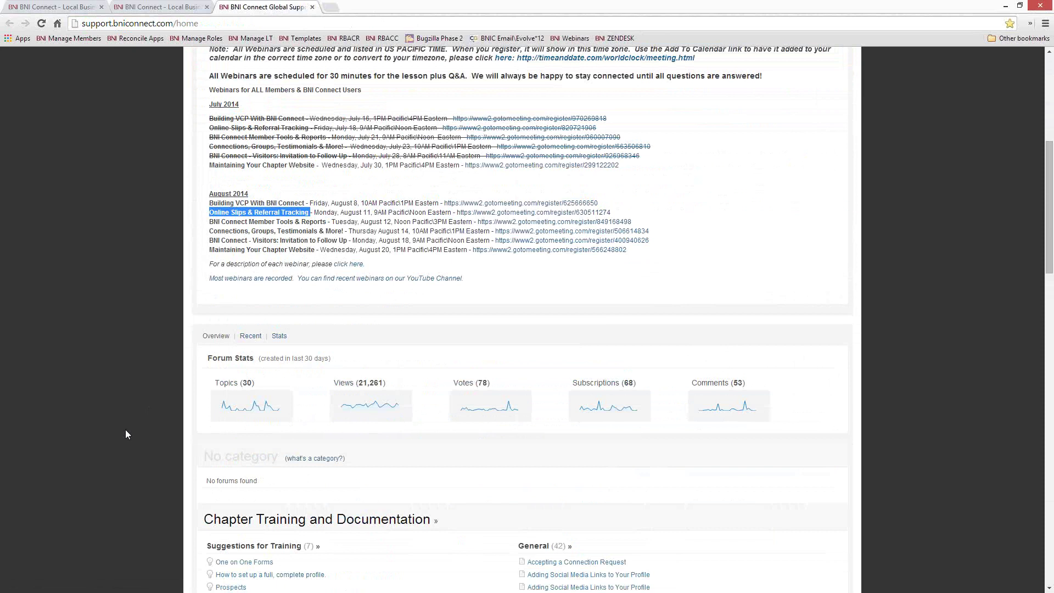
scroll(315, 417, down, 6)
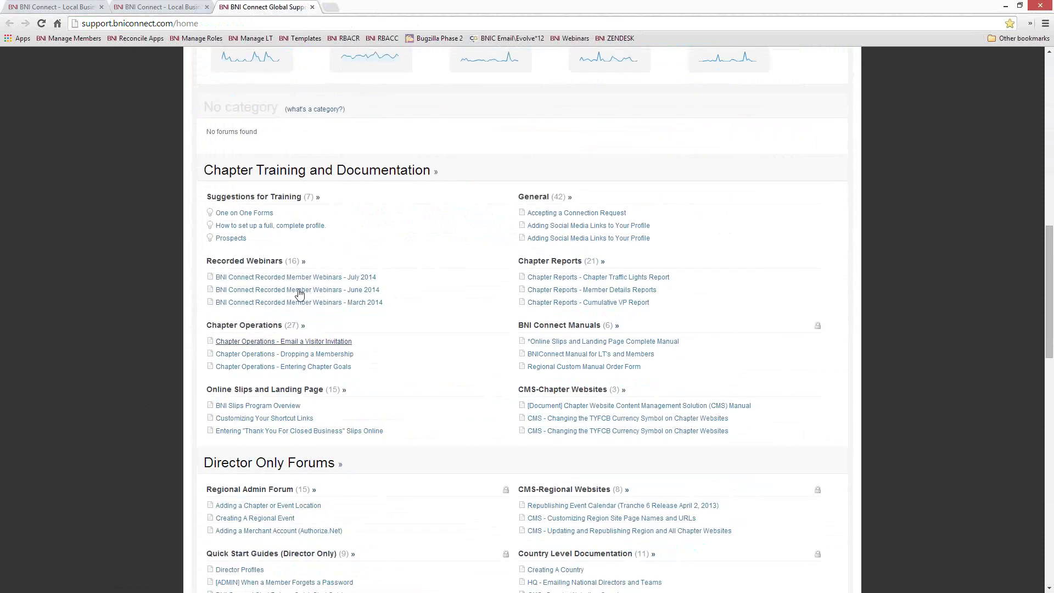
Step: Scroll through the July 2014 recorded member webinars article, then close the support tab
click(299, 277)
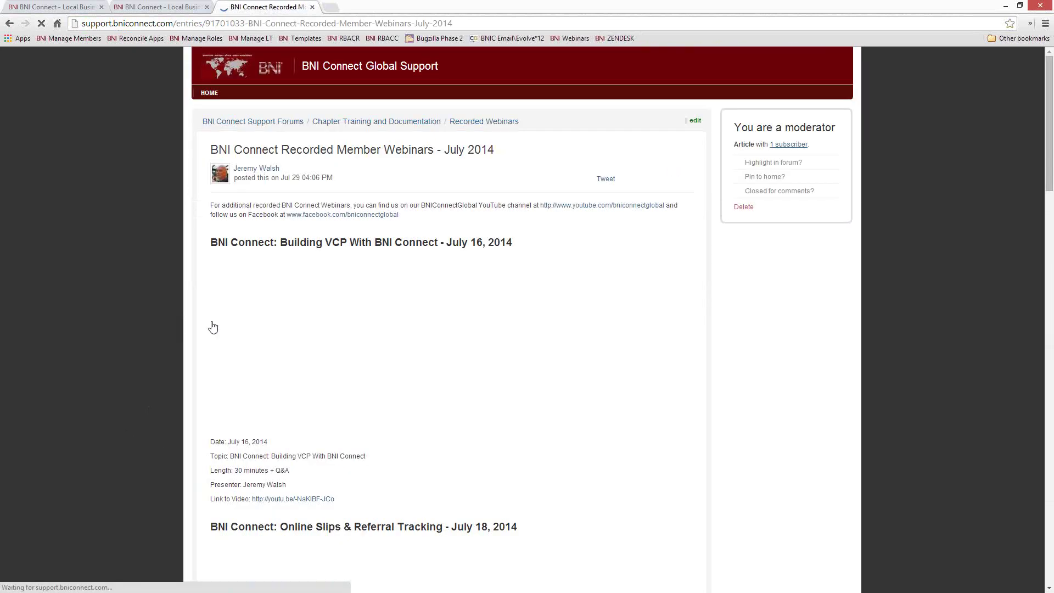
scroll(653, 369, down, 6)
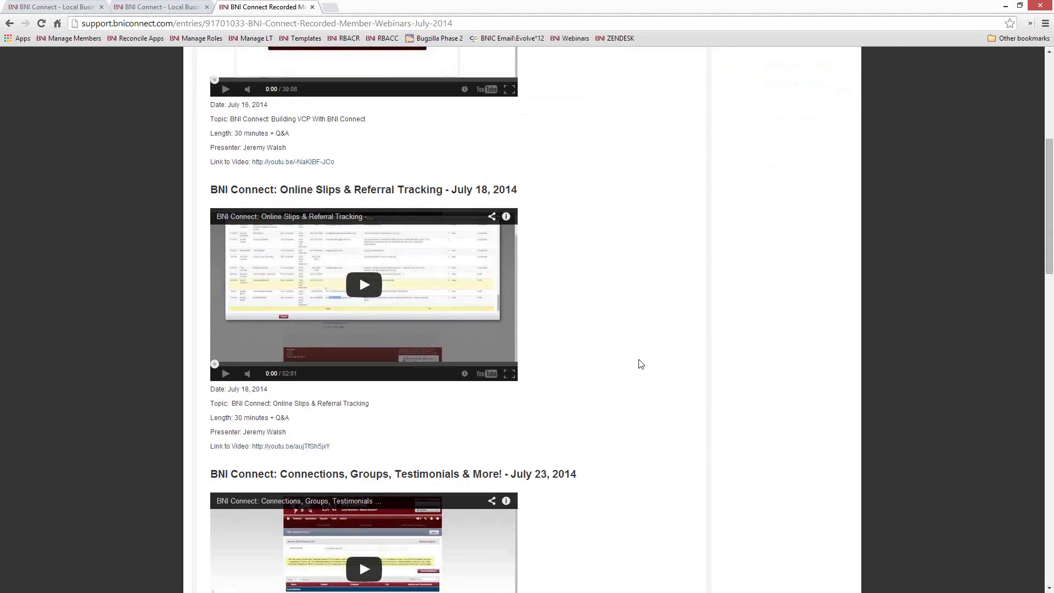
scroll(521, 308, down, 1)
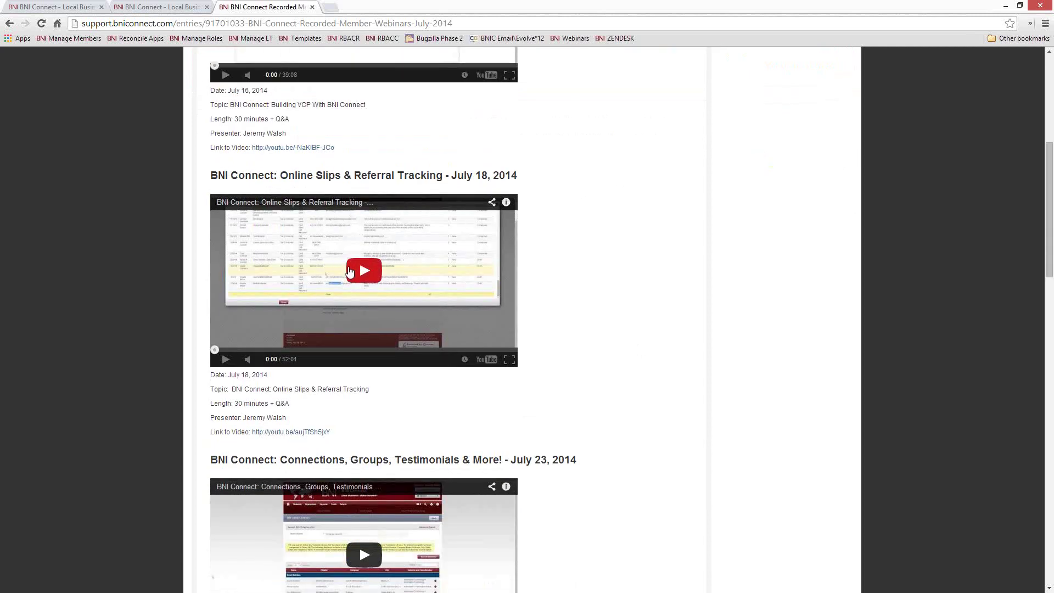
scroll(635, 379, up, 6)
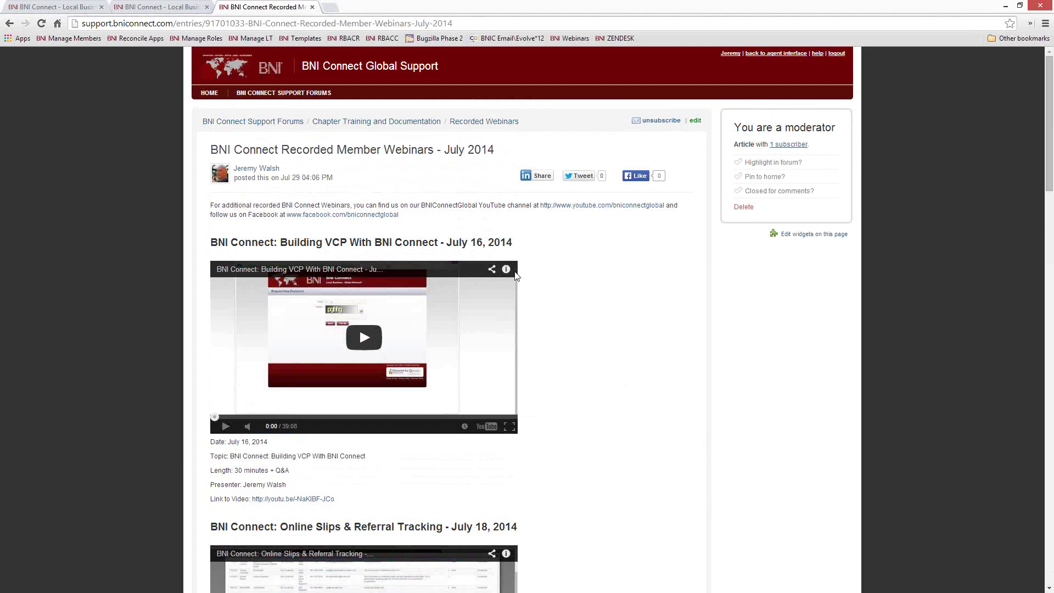
click(312, 7)
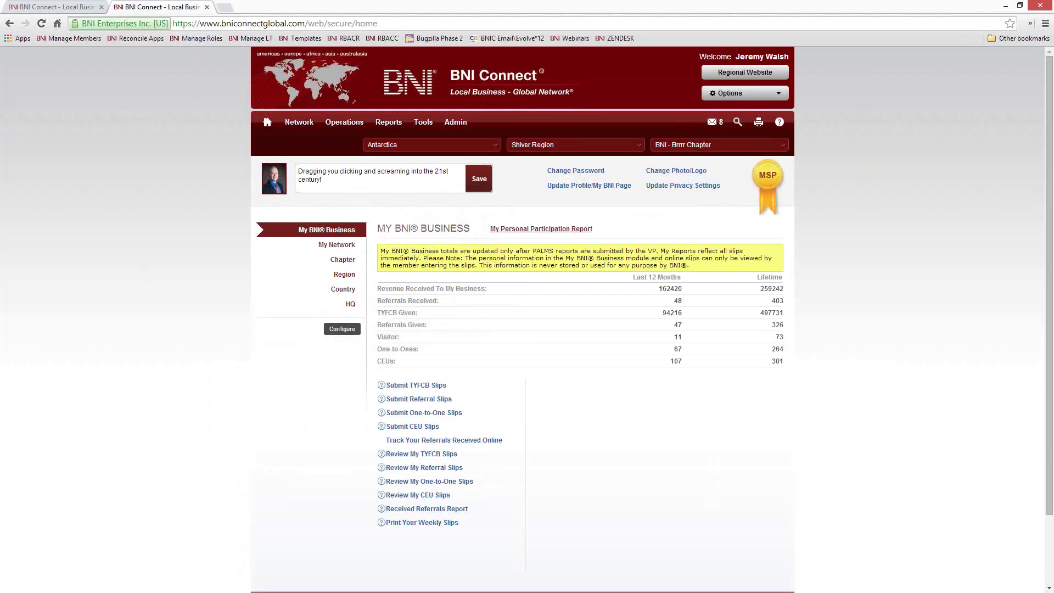